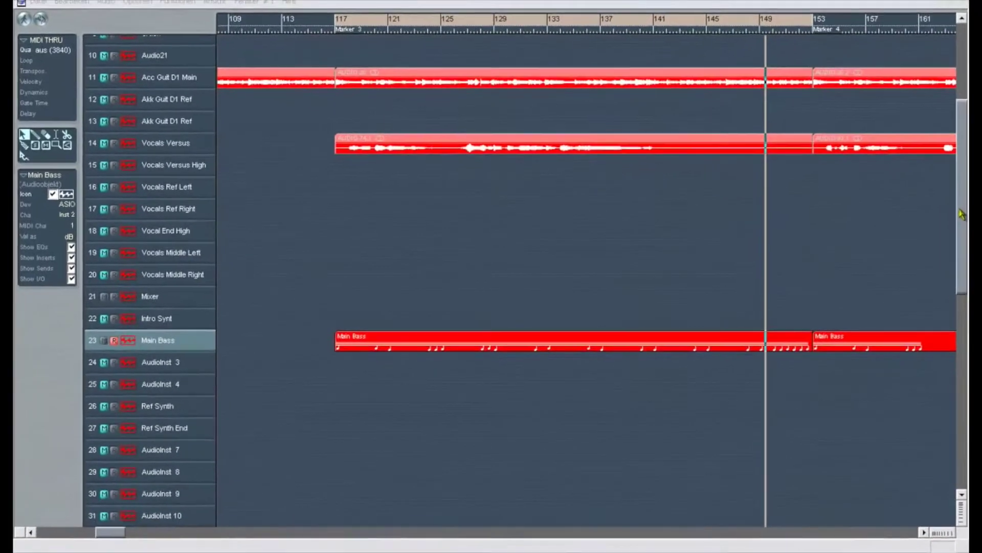
# - Look through the whole track list and its regions around bars 69 to 173 of the arrangement
pyautogui.scroll(3, 917, 143)
pyautogui.scroll(1, 966, 129)
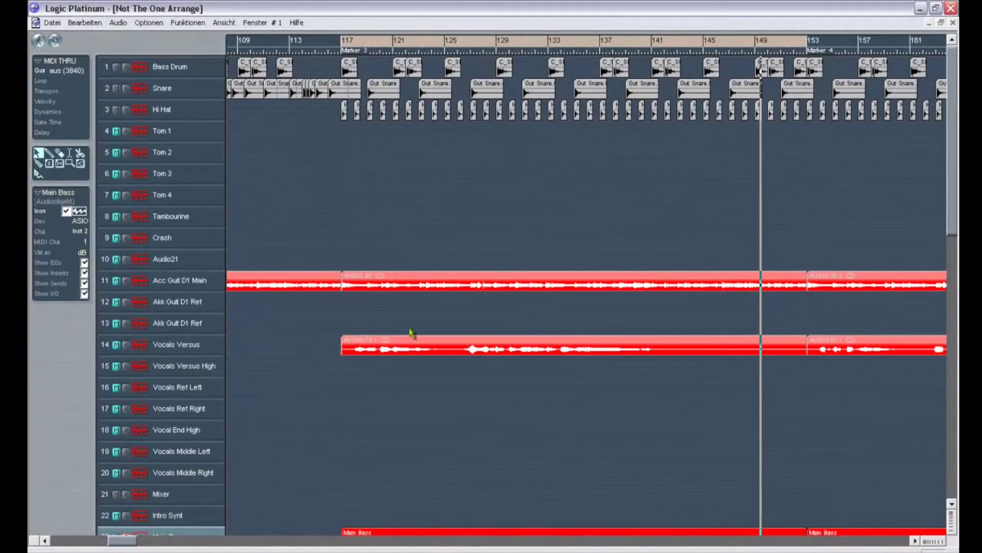
pyautogui.click(928, 543)
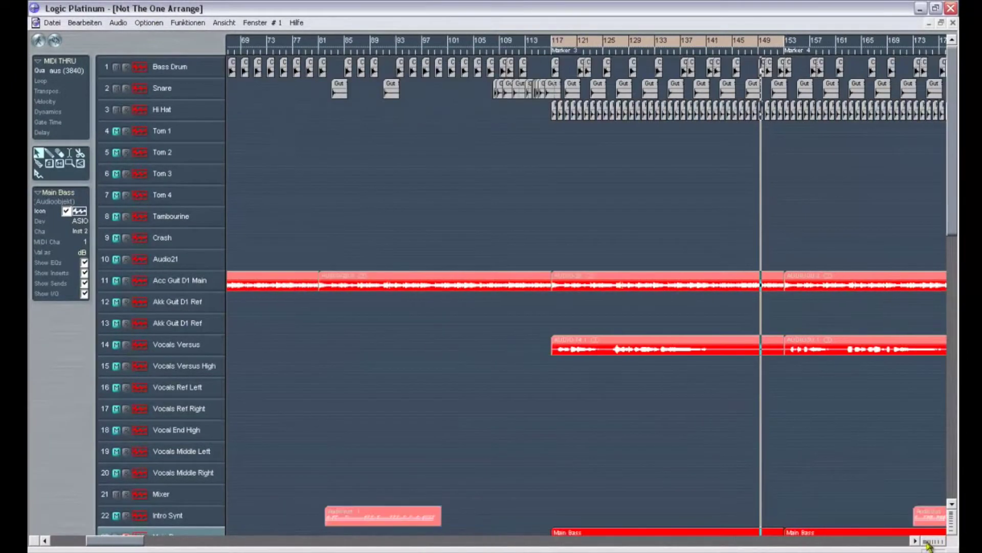
pyautogui.moveTo(956, 153); pyautogui.dragTo(958, 126)
pyautogui.click(555, 72)
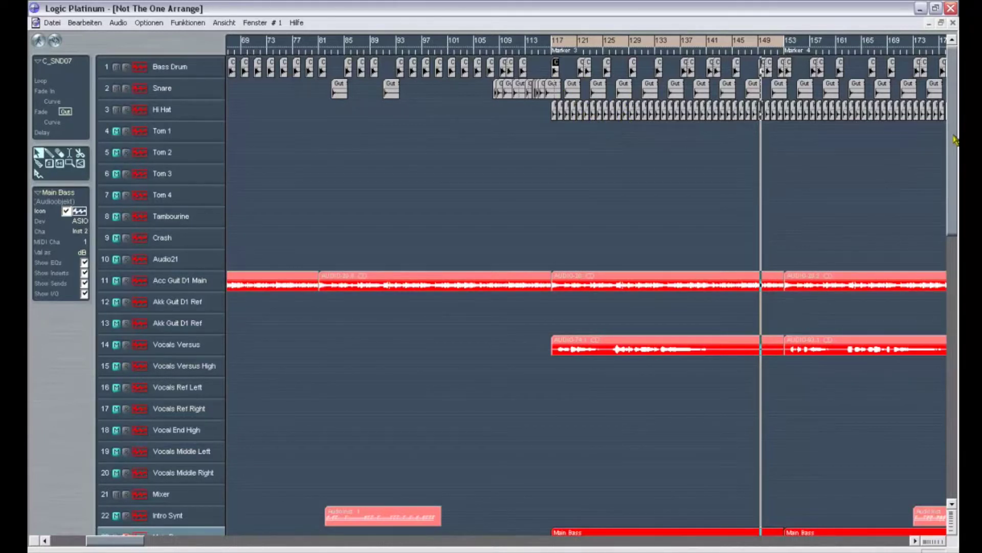
pyautogui.scroll(-7, 587, 291)
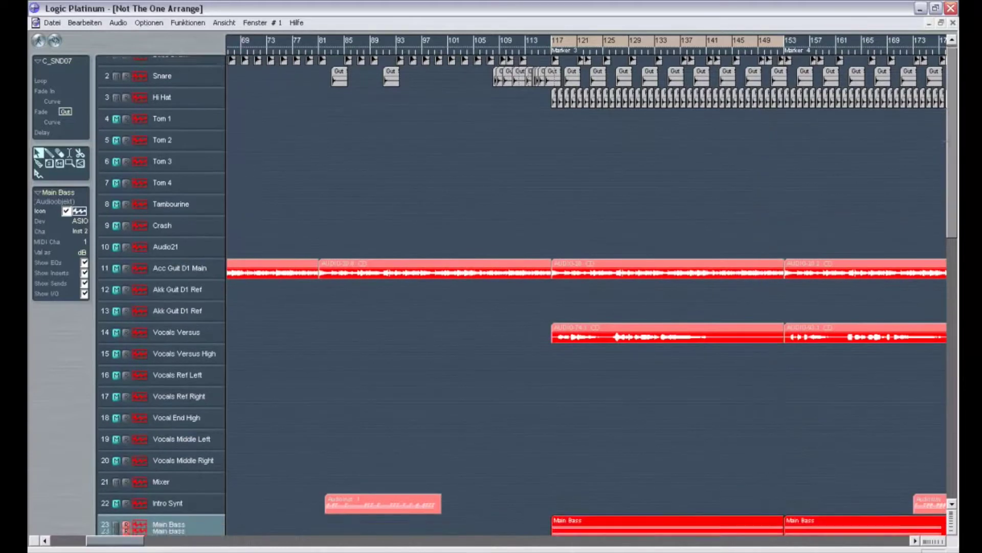
pyautogui.scroll(-1, 586, 292)
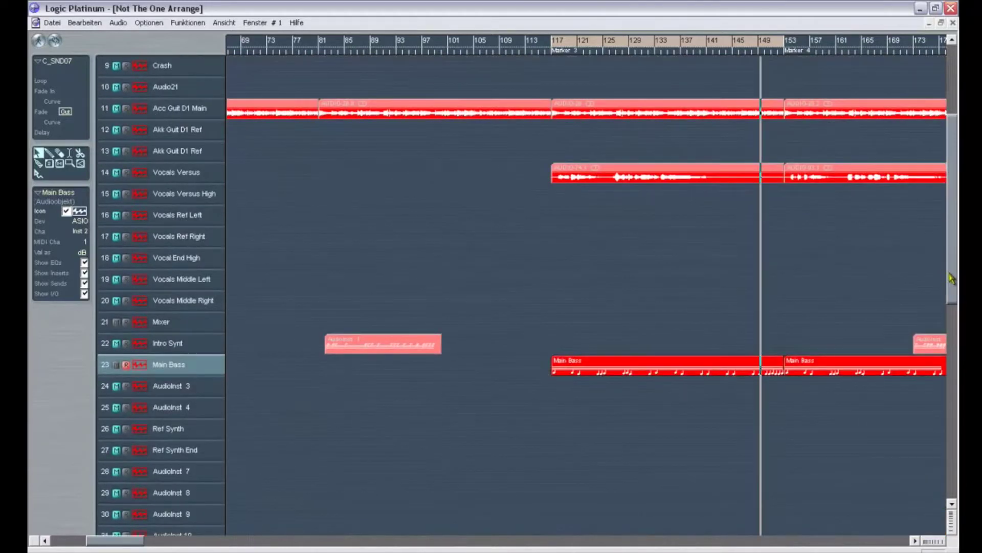
pyautogui.scroll(8, 951, 278)
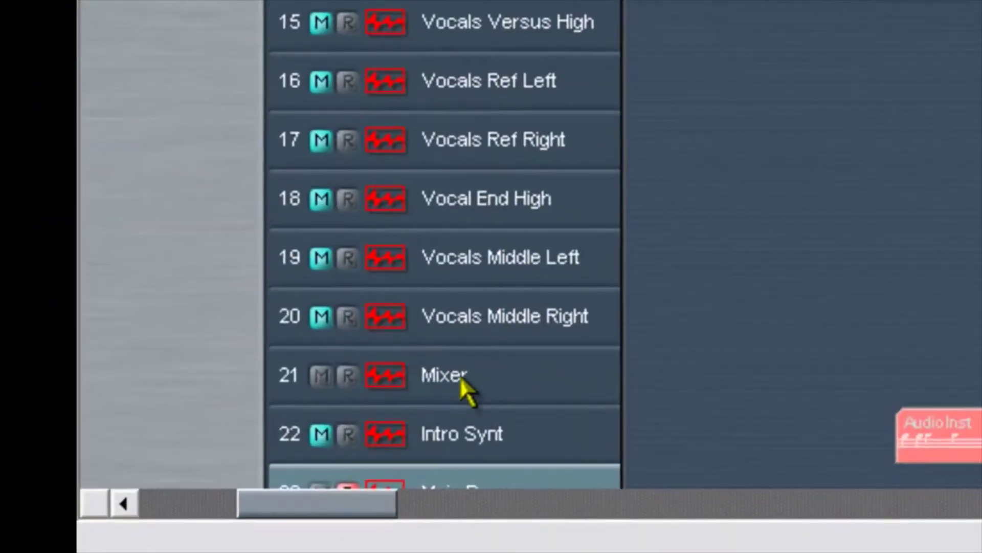
# - Compare the channel settings of the Mixer, Bass Drum and Vocals Middle Right tracks, finishing on the Mixer track
pyautogui.click(461, 380)
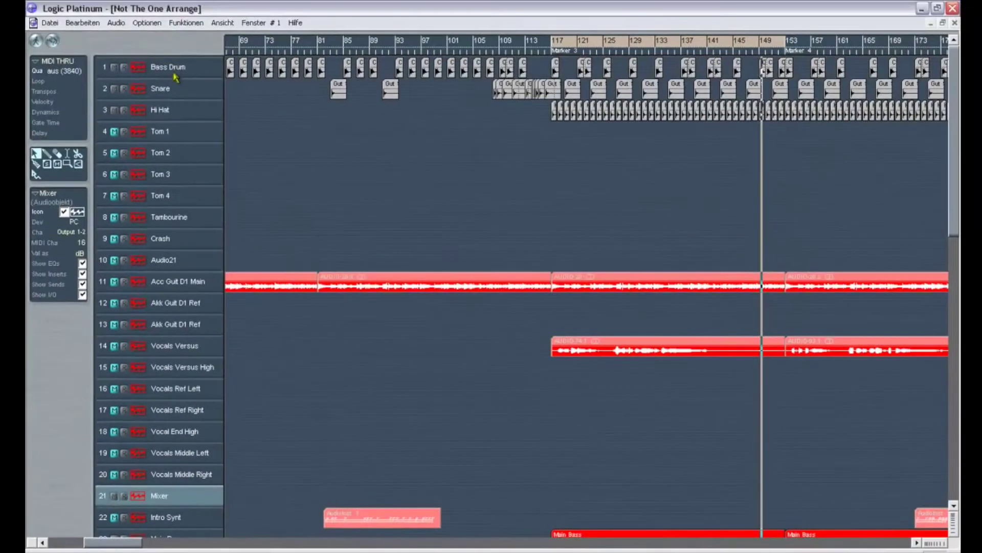
pyautogui.click(174, 70)
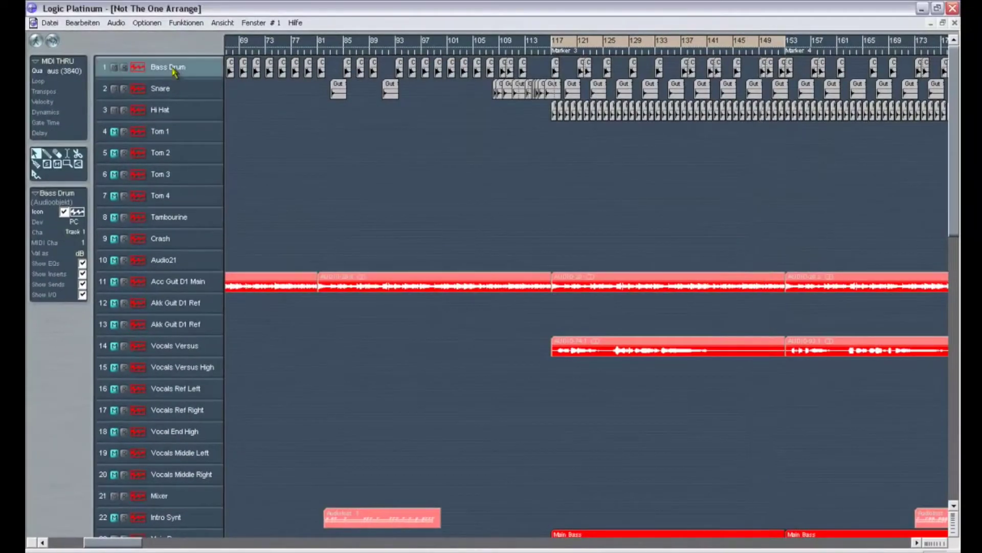
pyautogui.click(175, 481)
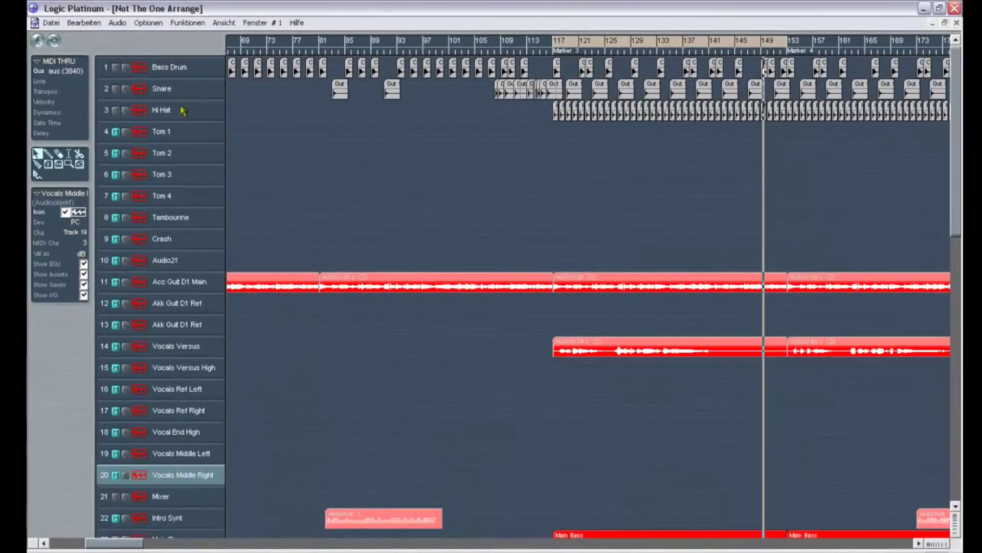
pyautogui.click(180, 504)
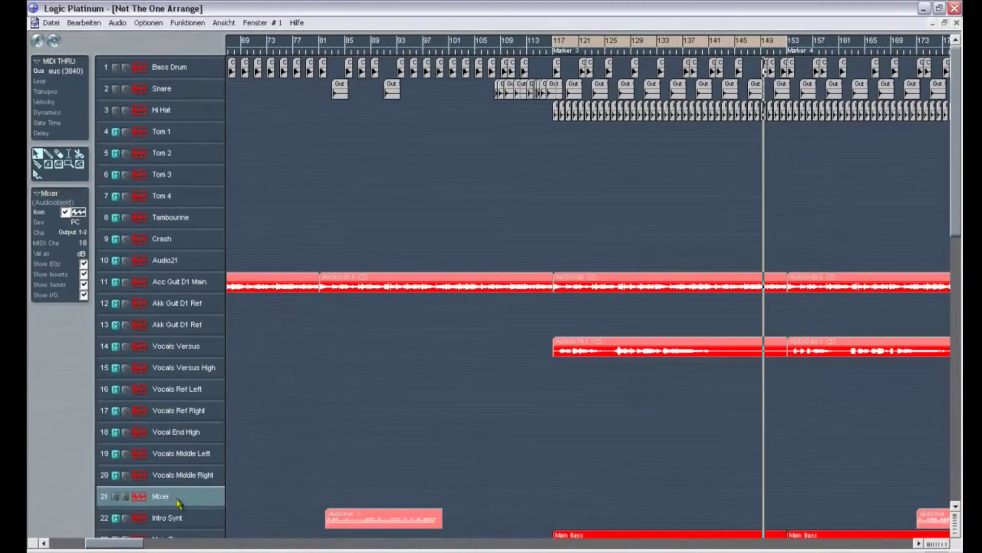
pyautogui.click(174, 482)
pyautogui.click(173, 493)
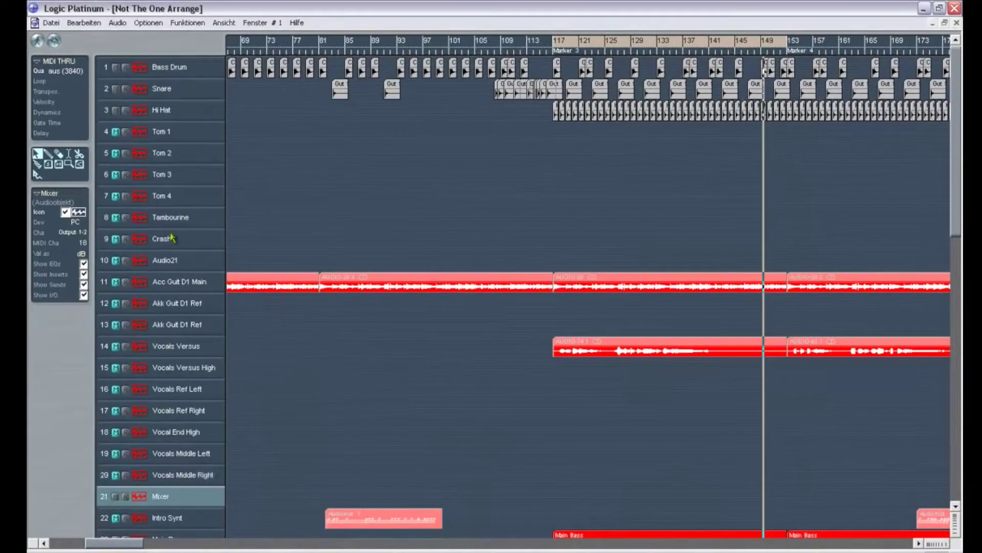
# - Create a new track directly below the Audio21 track
pyautogui.click(173, 261)
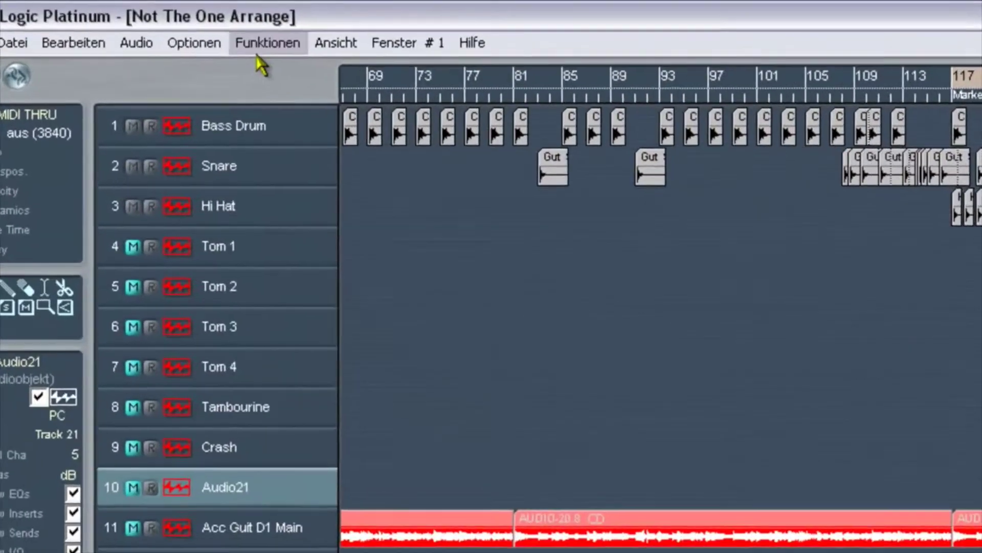
pyautogui.click(263, 45)
pyautogui.moveTo(276, 70)
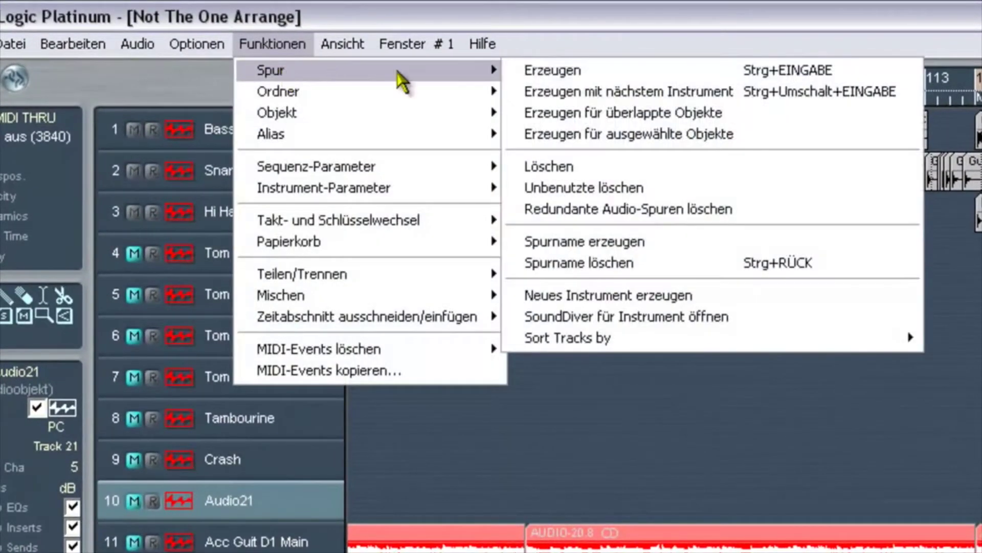
pyautogui.click(548, 71)
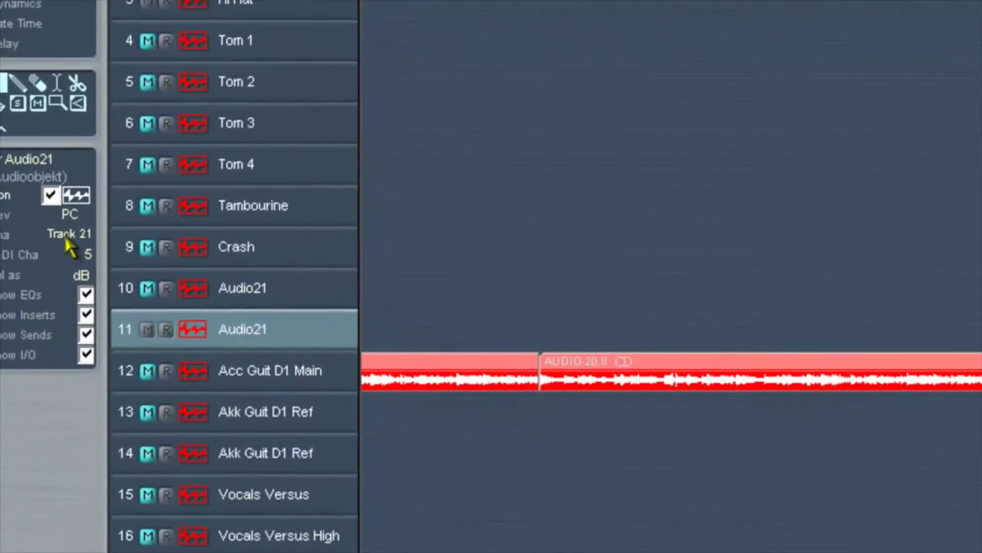
# - Assign the new track's channel to stereo Output 1-2 and delete the track
pyautogui.click(53, 450)
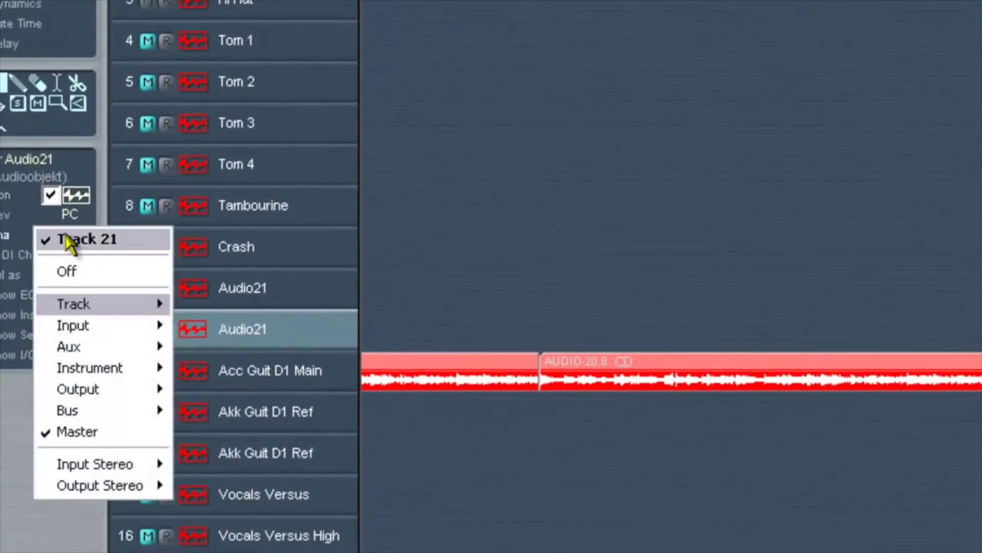
pyautogui.moveTo(110, 486)
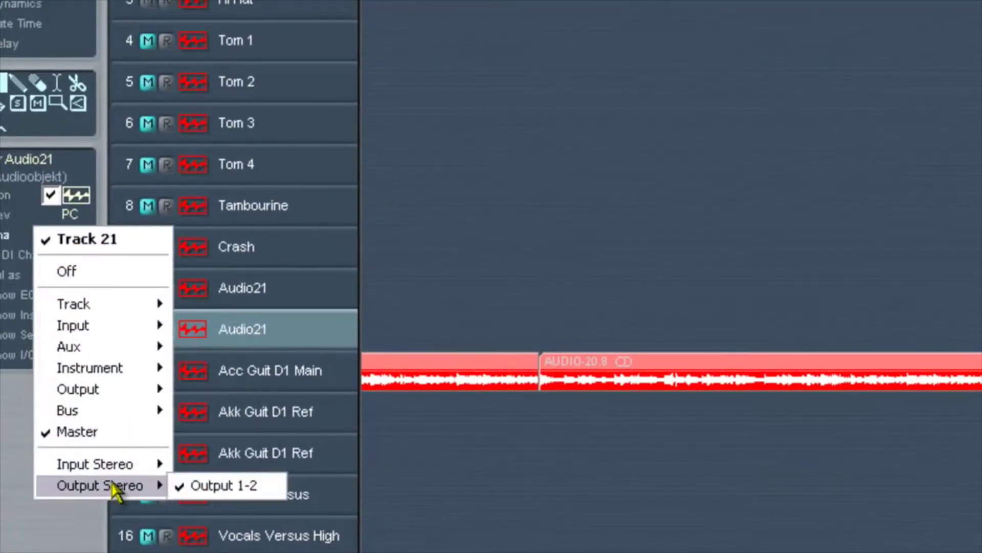
pyautogui.click(215, 488)
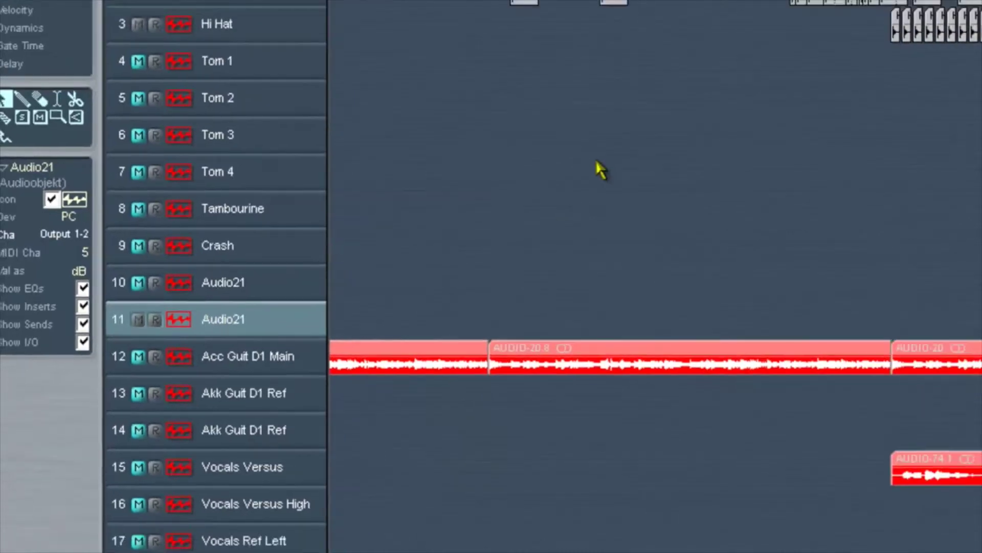
pyautogui.press('Delete')
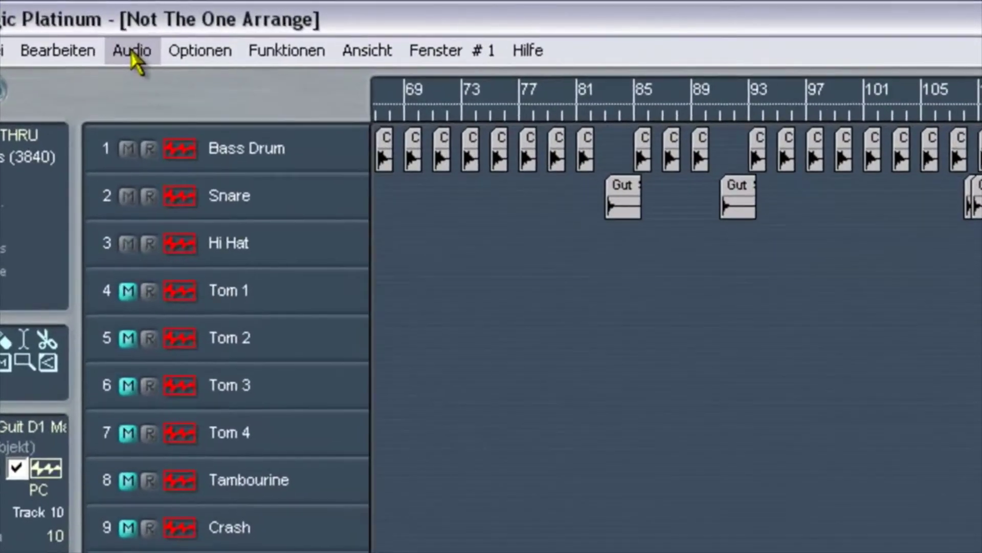
# - Review the PC AV and ASIO driver settings in the audio hardware preferences, keeping EASI DirectSound as the PC AV driver
pyautogui.click(131, 51)
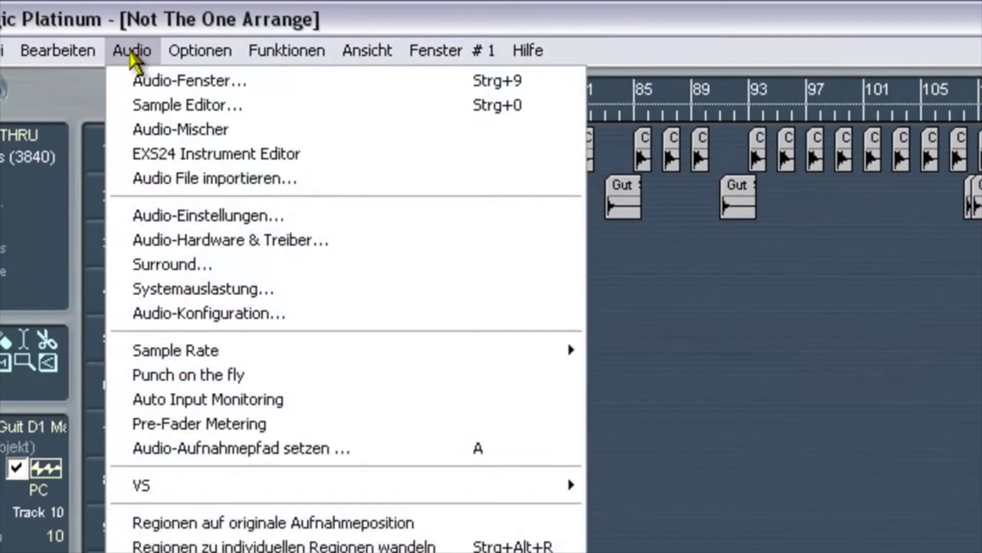
pyautogui.click(215, 239)
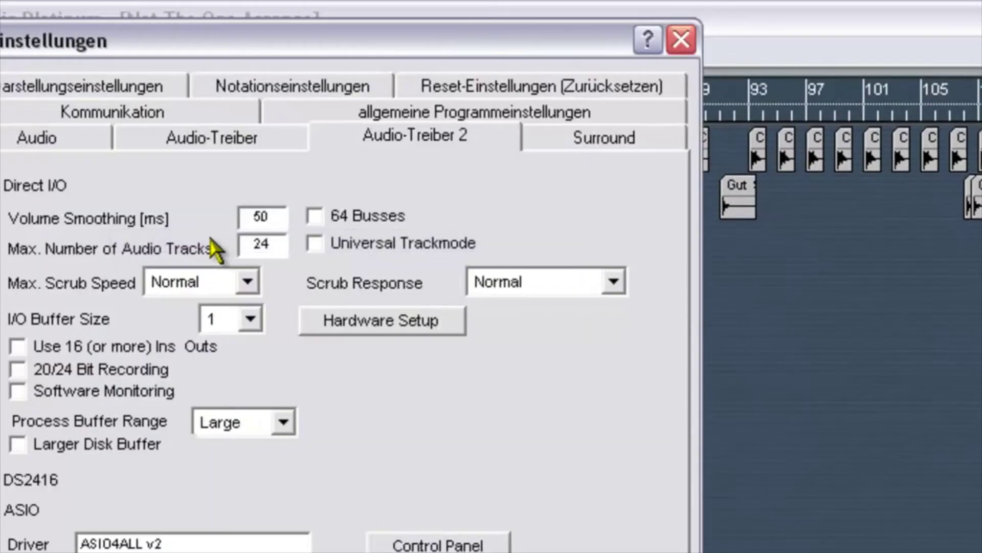
pyautogui.click(204, 144)
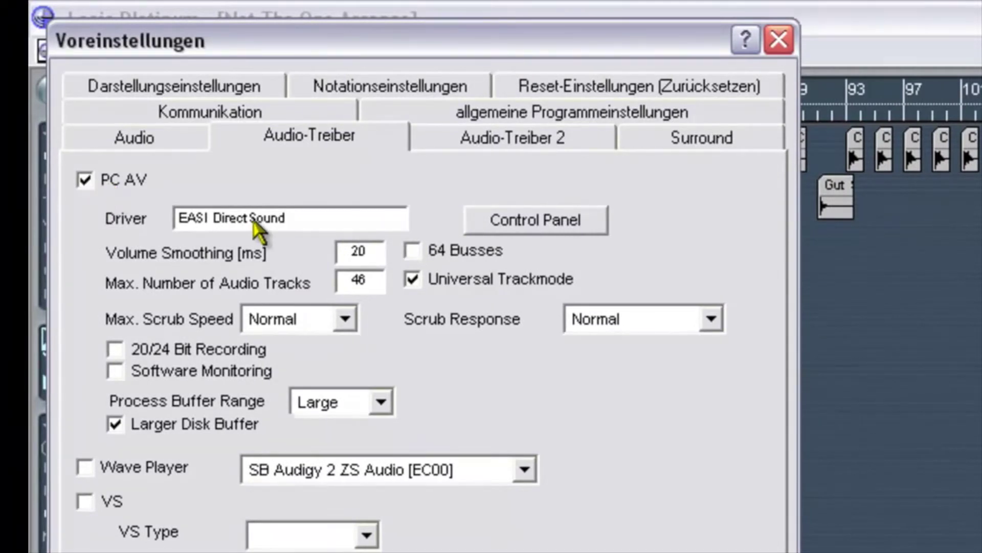
pyautogui.click(274, 225)
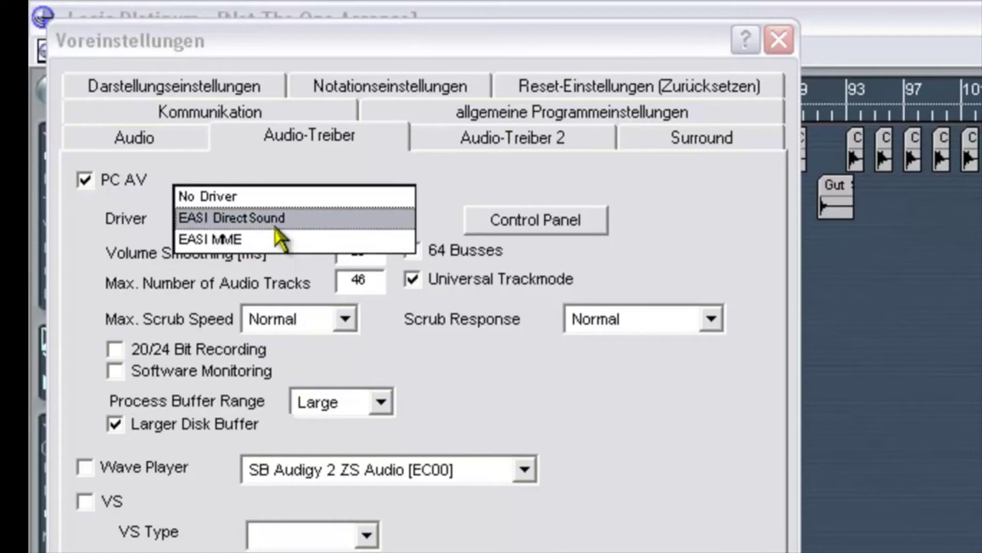
pyautogui.click(276, 219)
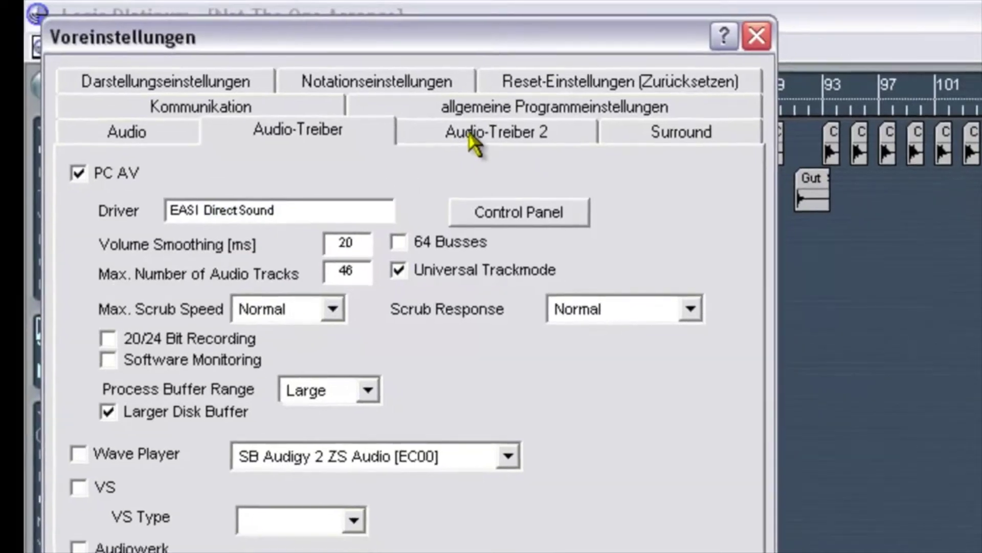
pyautogui.click(486, 145)
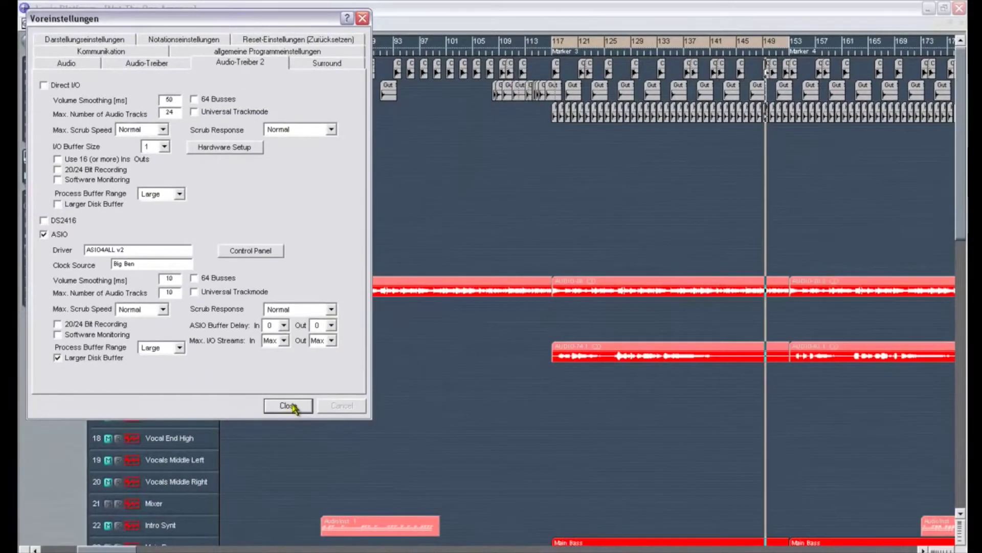
pyautogui.click(289, 405)
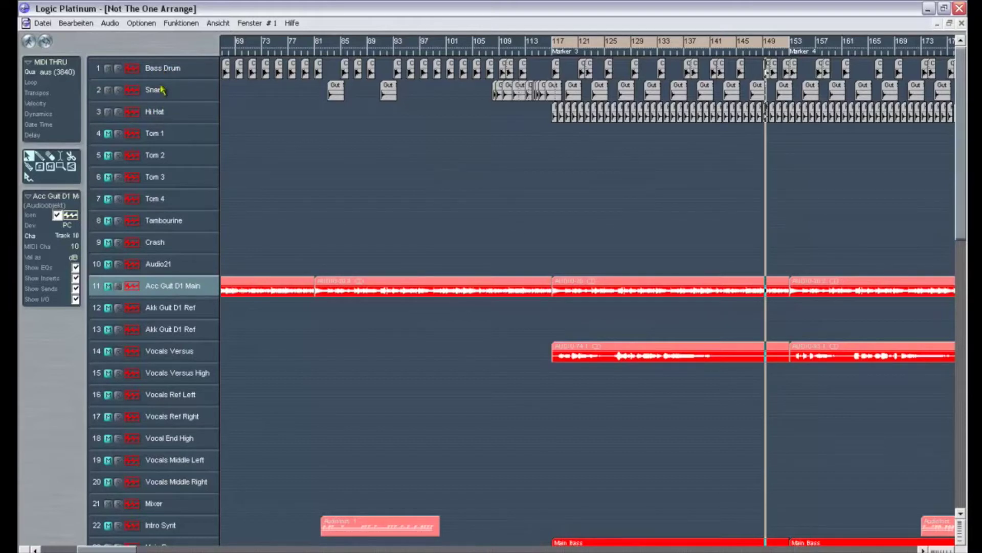
# - Select the Acc Guit D1 Main track, and open the audio mixer at the Main Bass track's channel
pyautogui.click(160, 289)
pyautogui.moveTo(962, 228); pyautogui.dragTo(962, 291)
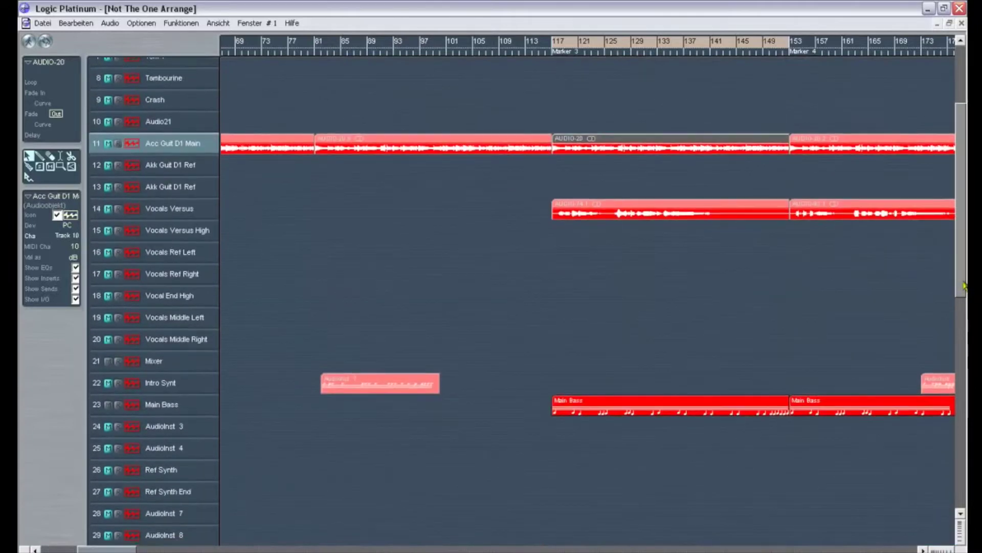
pyautogui.click(160, 403)
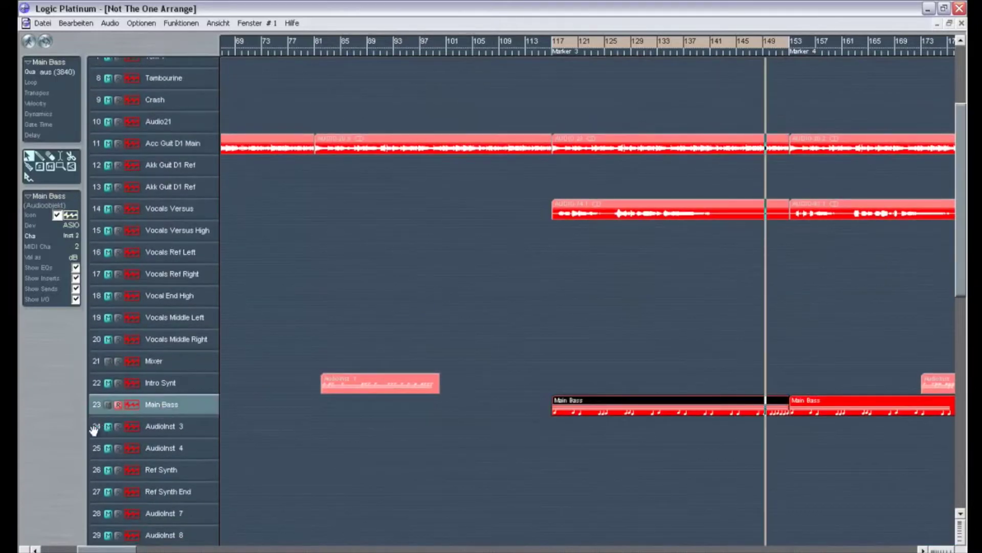
pyautogui.doubleClick(161, 408)
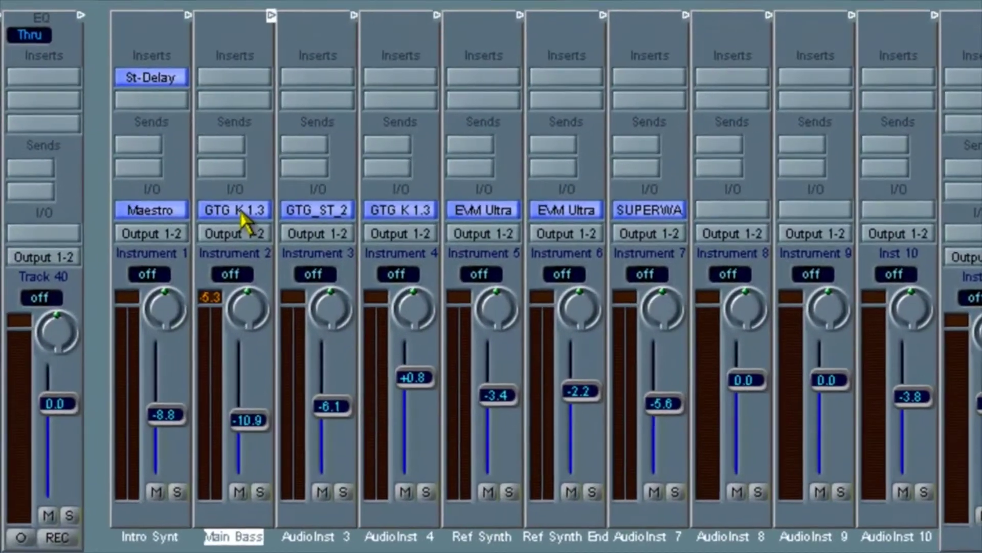
# - Browse the Stereo Logic and VST instruments available for the Main Bass channel, keeping GTG K 1.3
pyautogui.click(534, 147)
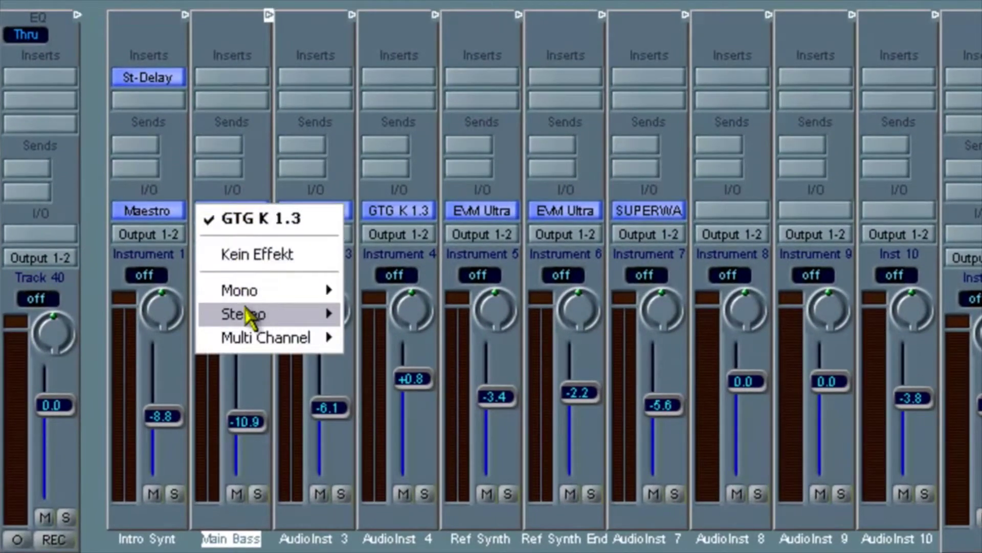
pyautogui.moveTo(248, 314)
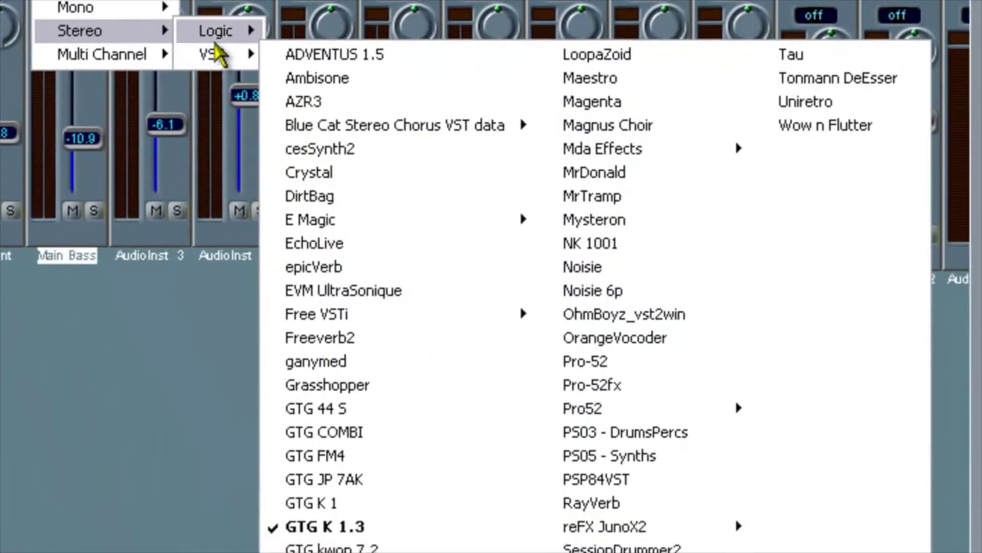
pyautogui.moveTo(374, 318)
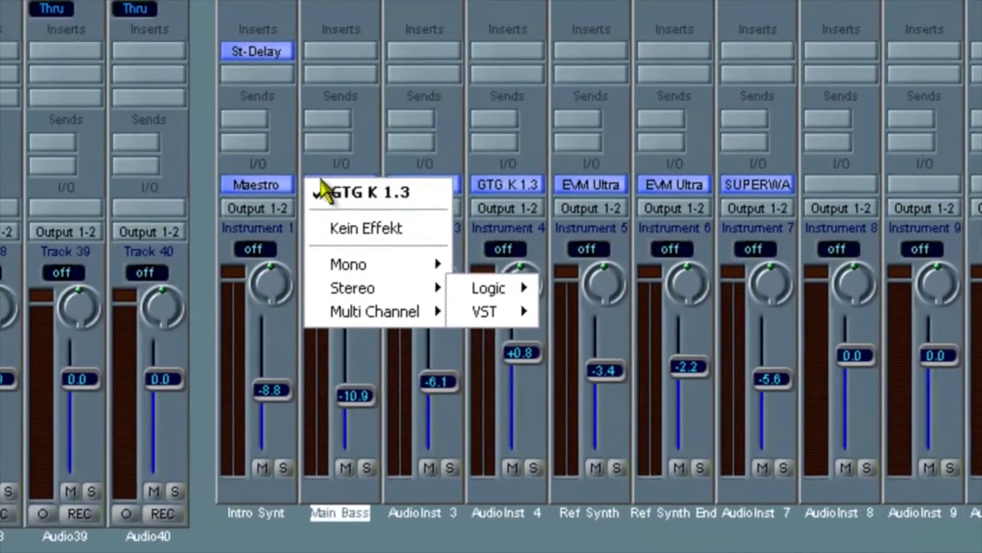
pyautogui.click(325, 190)
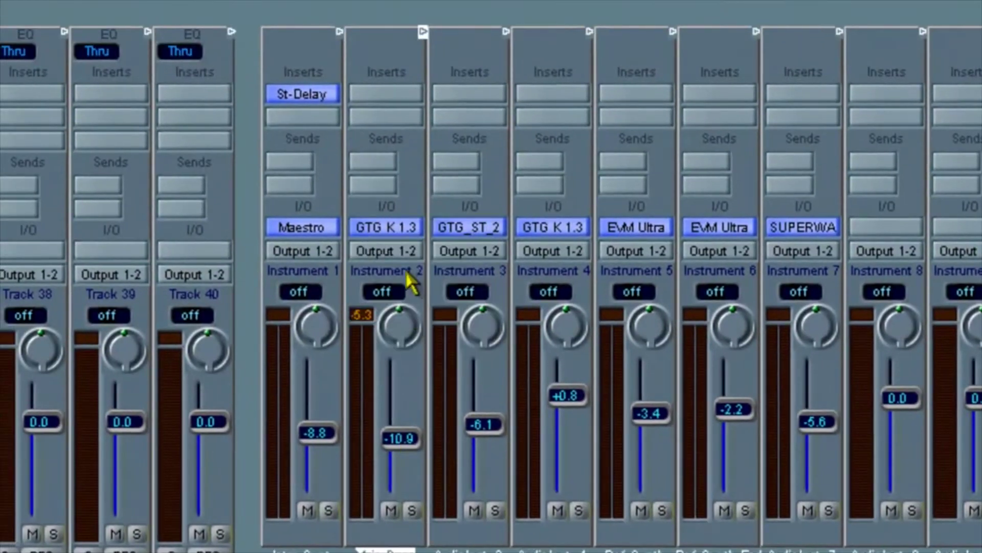
# - Browse the stereo Direct Show, Logic and VST insert effects available for the Main Bass channel, keeping Kein Effekt, and return to the arrangement
pyautogui.click(391, 91)
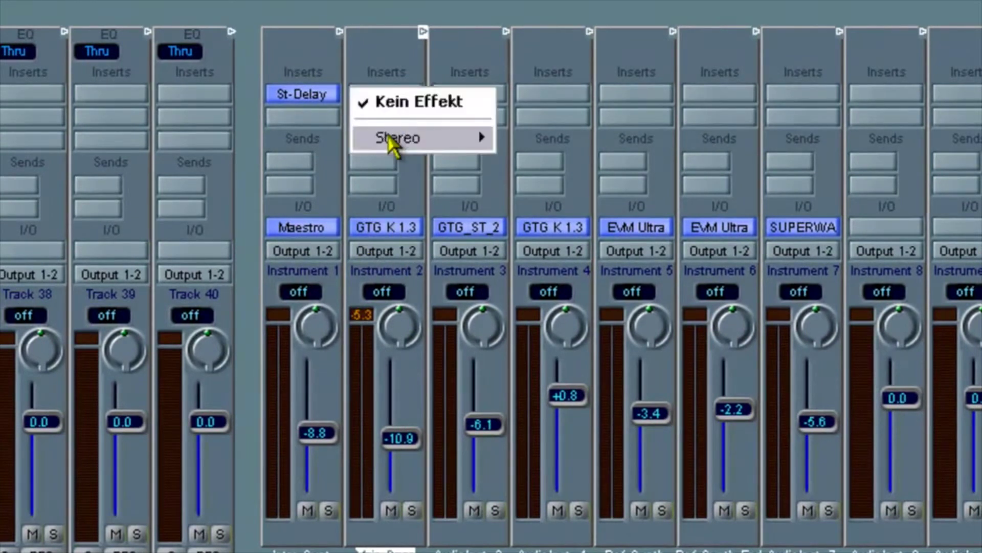
pyautogui.moveTo(440, 145)
pyautogui.moveTo(543, 158)
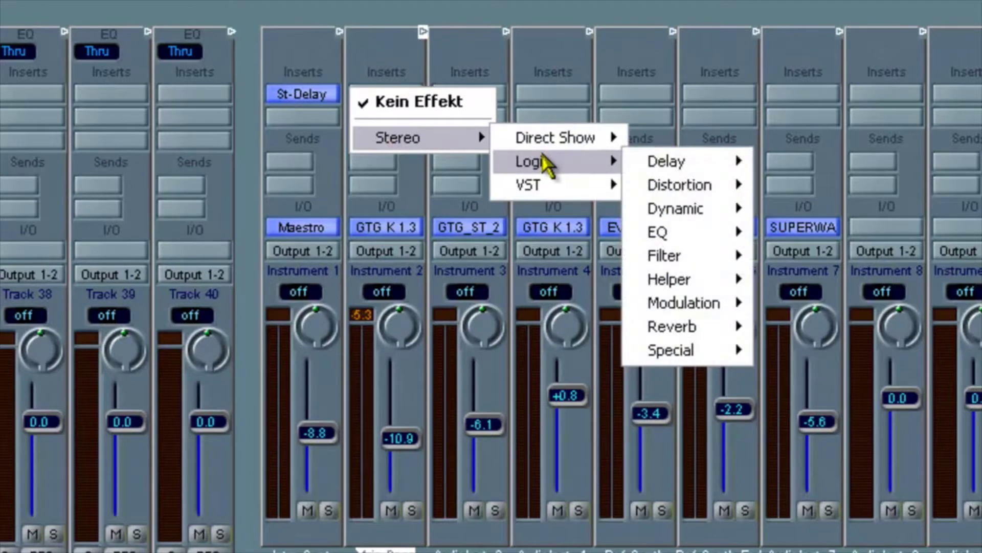
pyautogui.moveTo(556, 191)
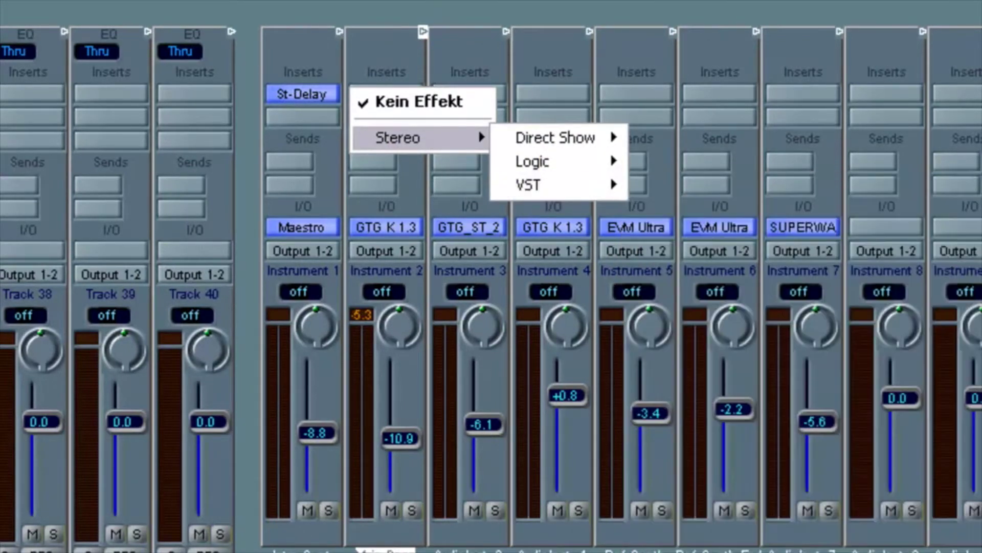
pyautogui.click(424, 197)
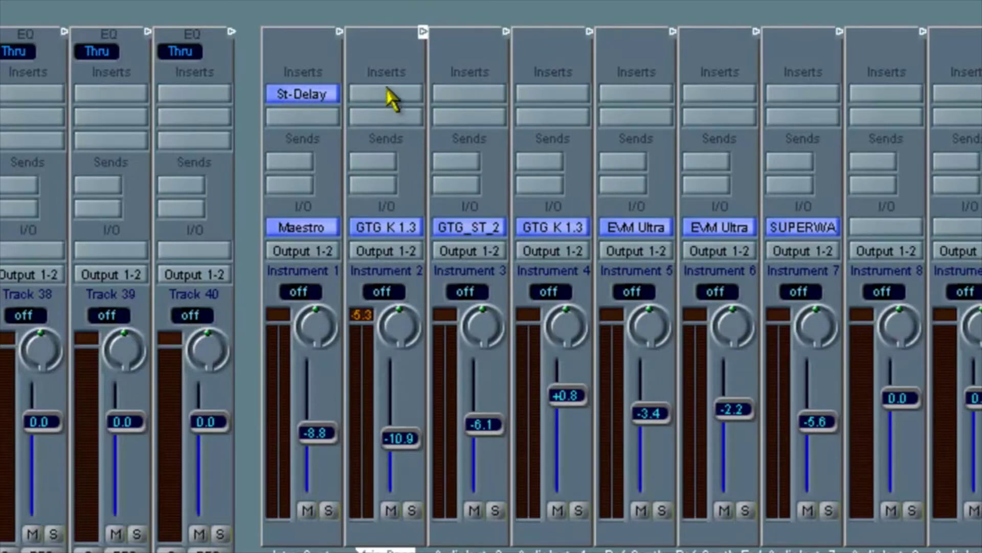
pyautogui.click(400, 96)
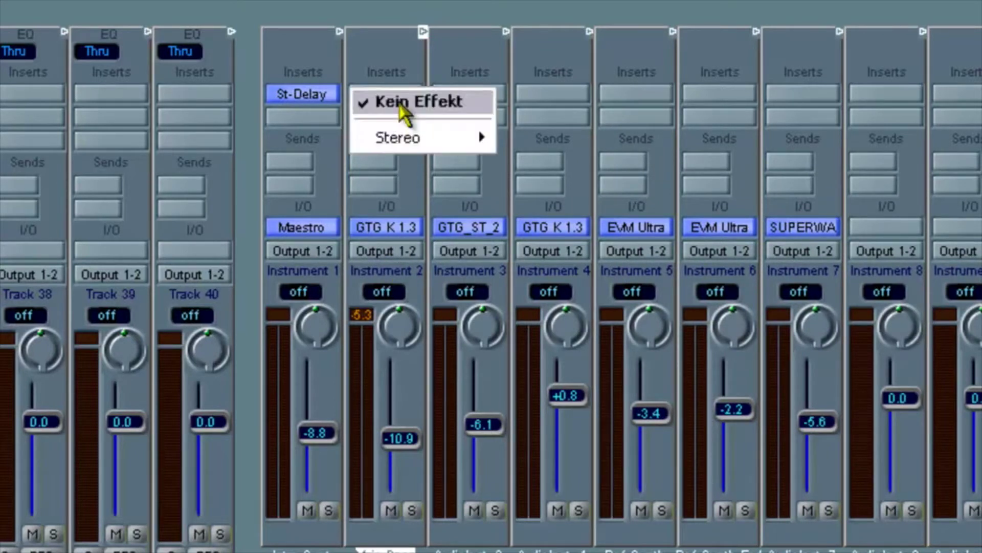
pyautogui.moveTo(409, 144)
pyautogui.moveTo(555, 170)
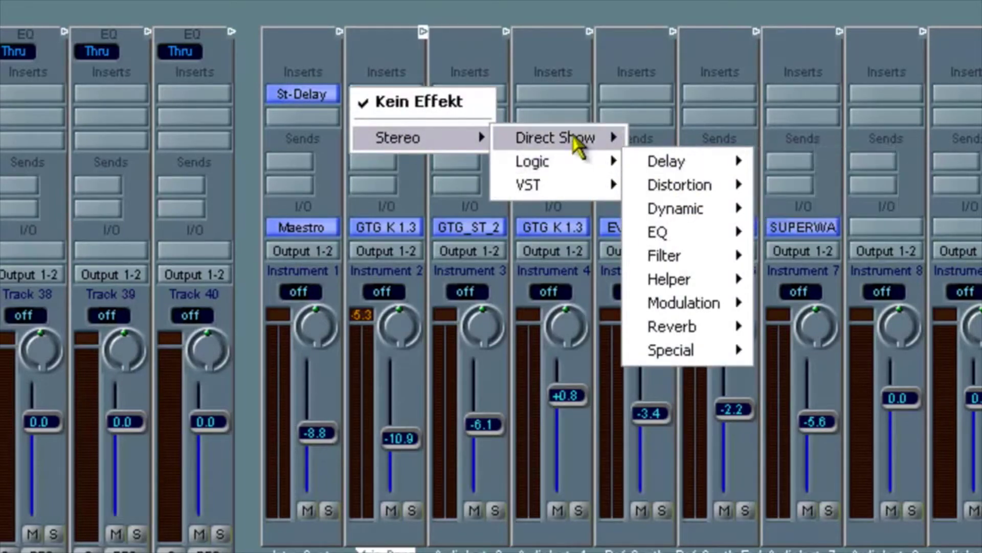
pyautogui.moveTo(577, 145)
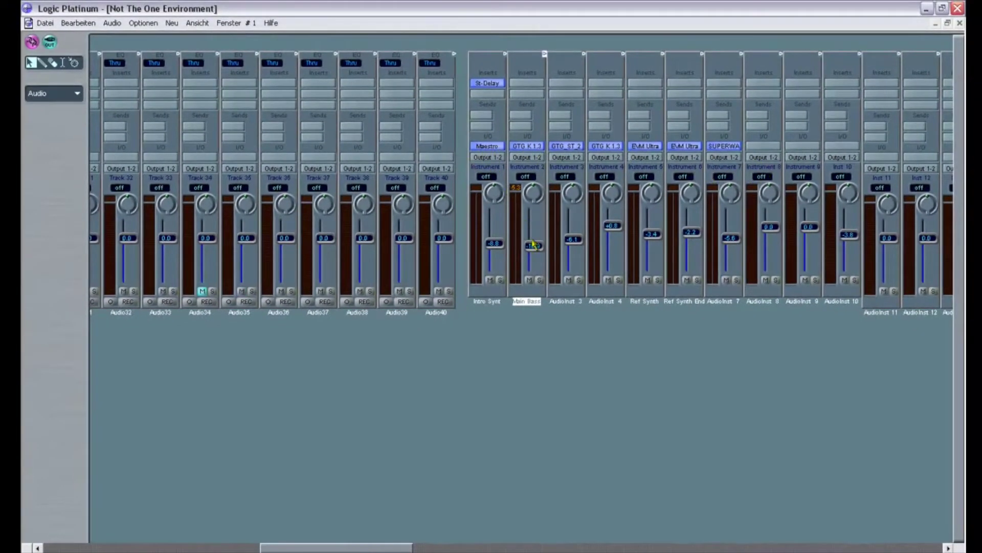
pyautogui.click(960, 23)
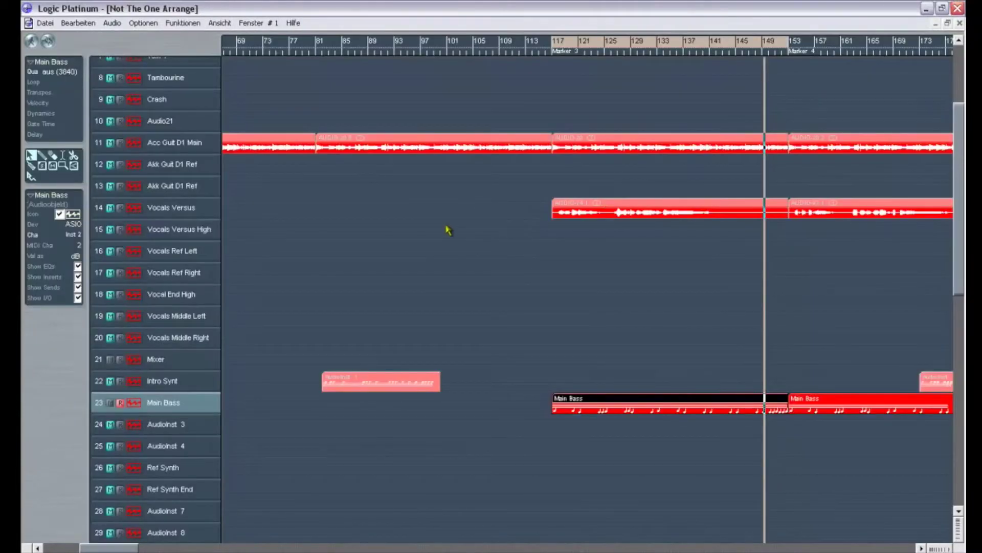
# - Pull the Main Bass channel's fader all the way down in the audio mixer, and start playback in the arrangement
pyautogui.doubleClick(168, 403)
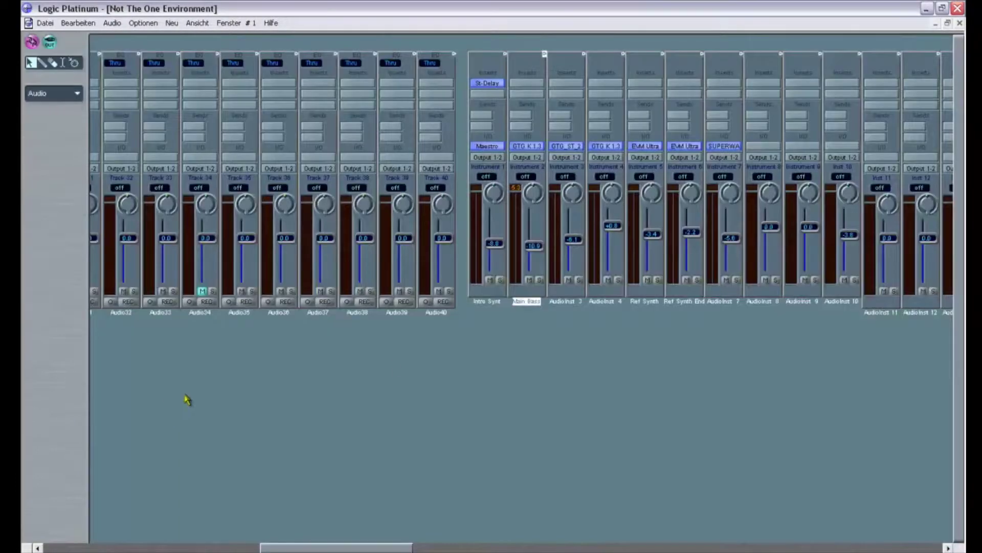
pyautogui.moveTo(532, 249); pyautogui.dragTo(533, 267)
pyautogui.click(960, 23)
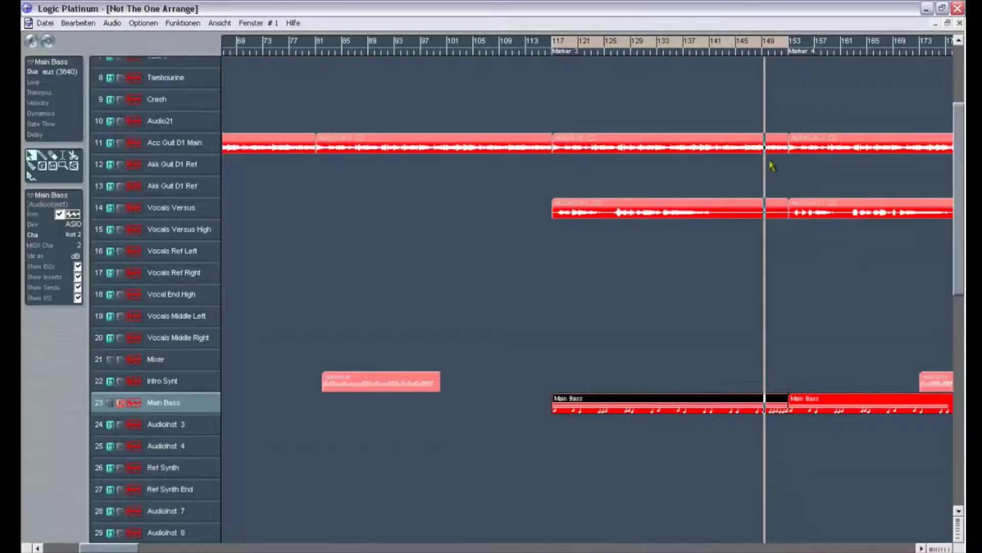
pyautogui.press('space')
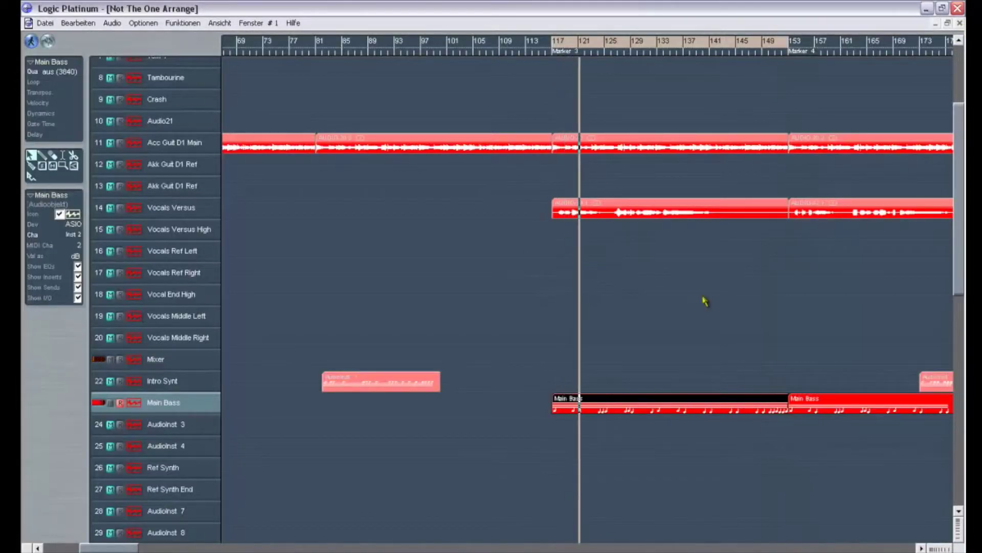
# - Raise the Bass Drum channel's fader to about -4.6 dB in the audio mixer and return to the arrangement
pyautogui.scroll(7, 194, 97)
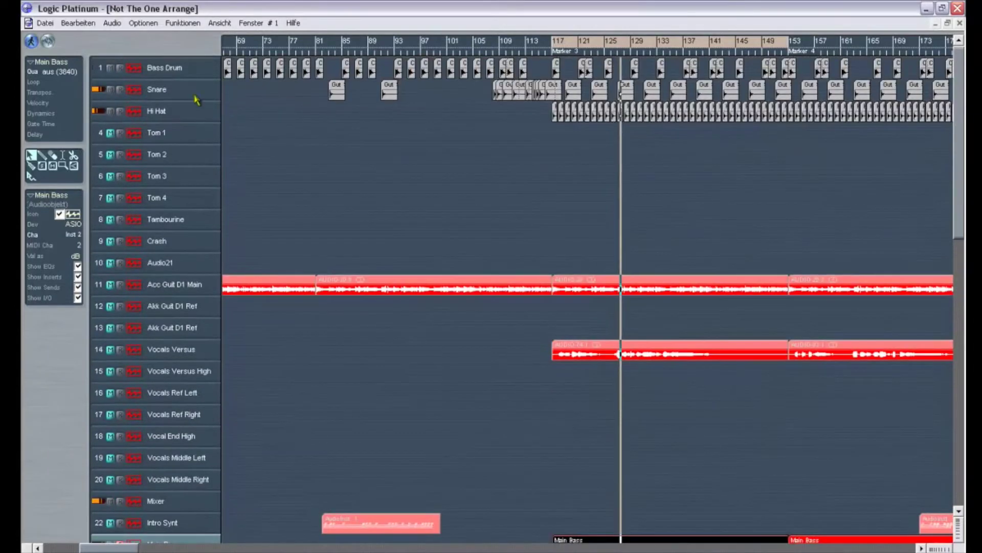
pyautogui.click(165, 71)
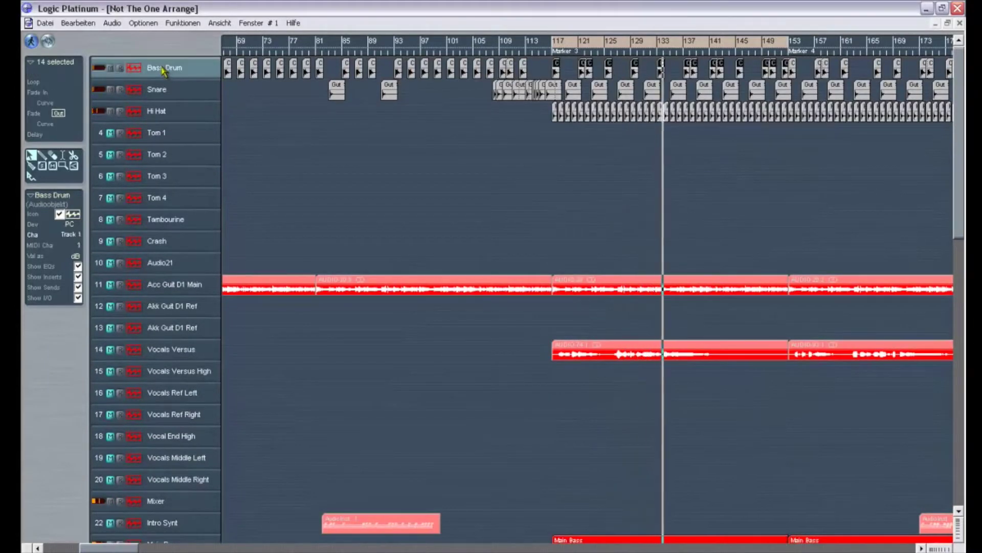
pyautogui.hotkey('ctrl', '8')
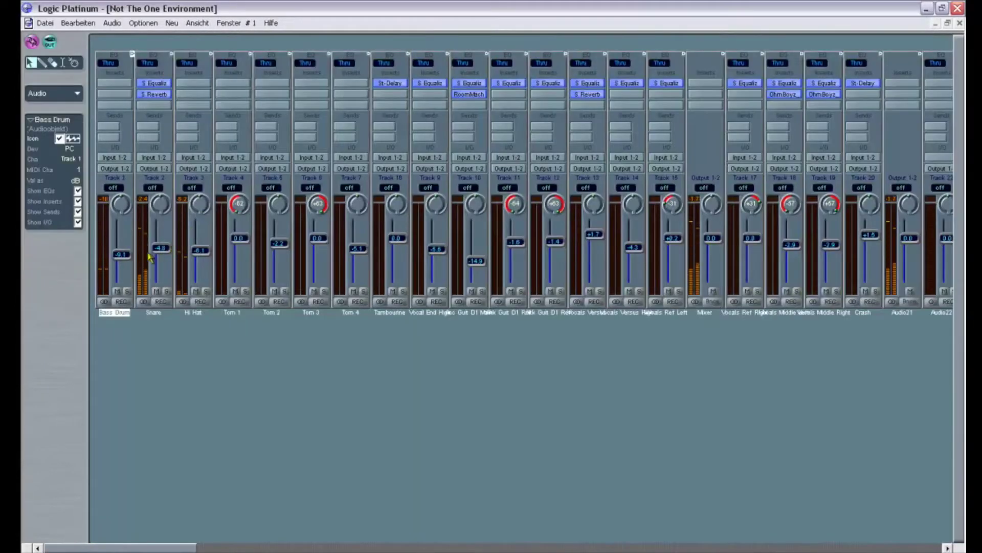
pyautogui.moveTo(121, 254)
pyautogui.mouseDown()
pyautogui.moveTo(117, 278)
pyautogui.moveTo(117, 247)
pyautogui.mouseUp()
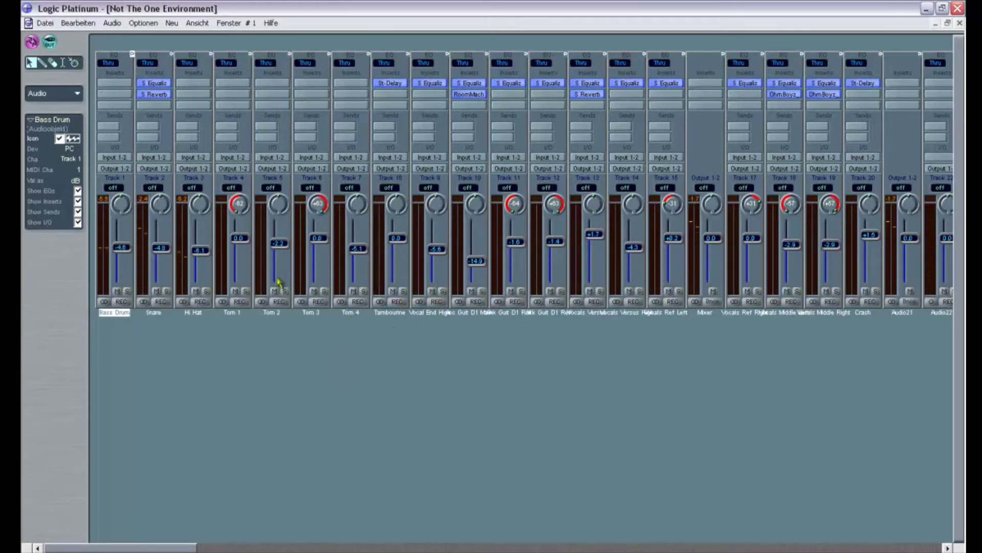
pyautogui.click(959, 24)
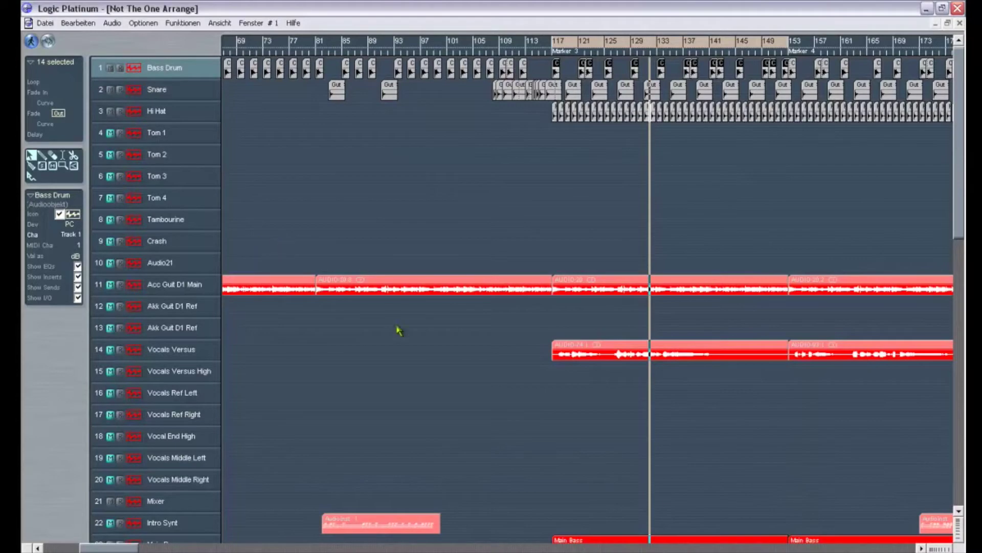
# - Raise the Main Bass channel's fader from silence to about +0.6 dB and return to the arrangement
pyautogui.scroll(-4, 281, 358)
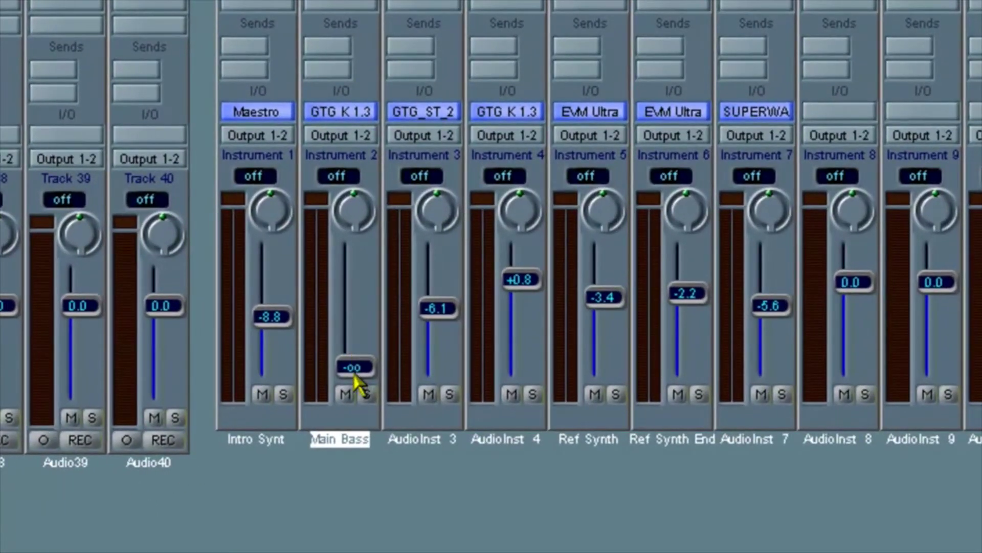
pyautogui.moveTo(357, 373); pyautogui.dragTo(352, 337)
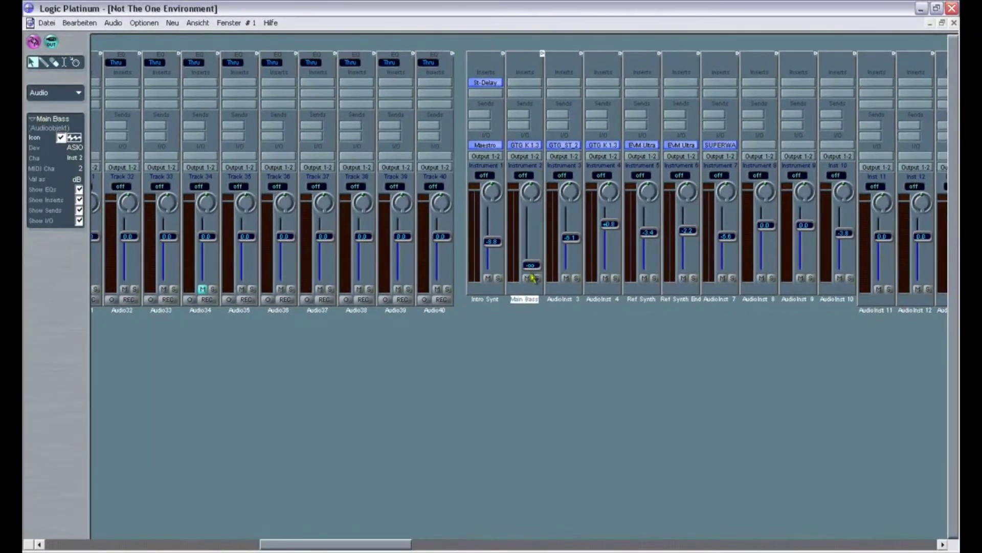
pyautogui.moveTo(531, 276); pyautogui.dragTo(531, 235)
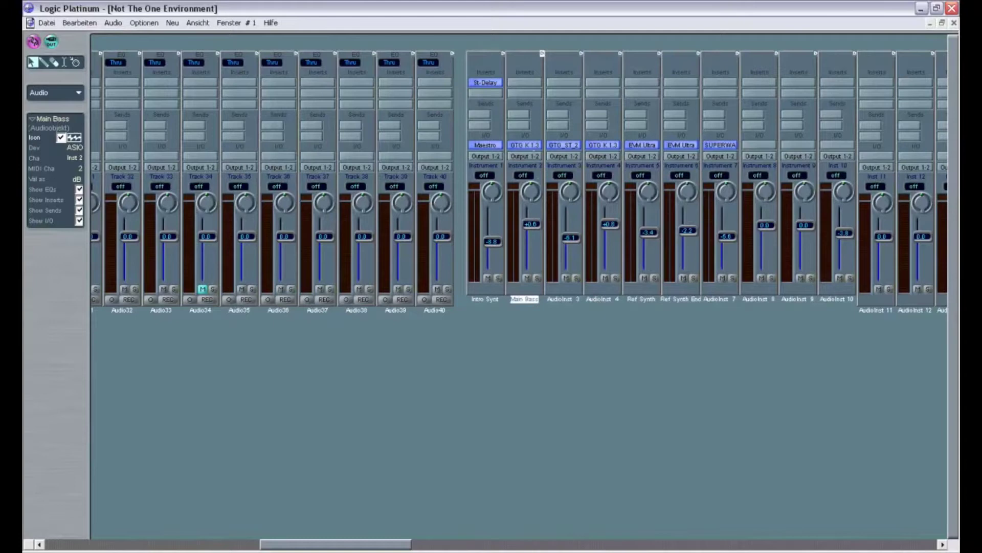
pyautogui.click(954, 23)
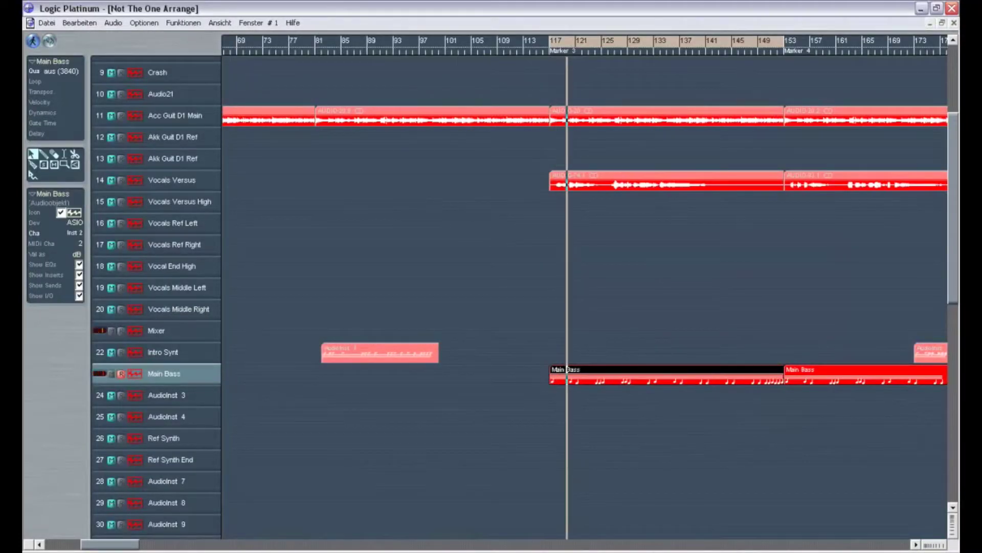
pyautogui.click(890, 551)
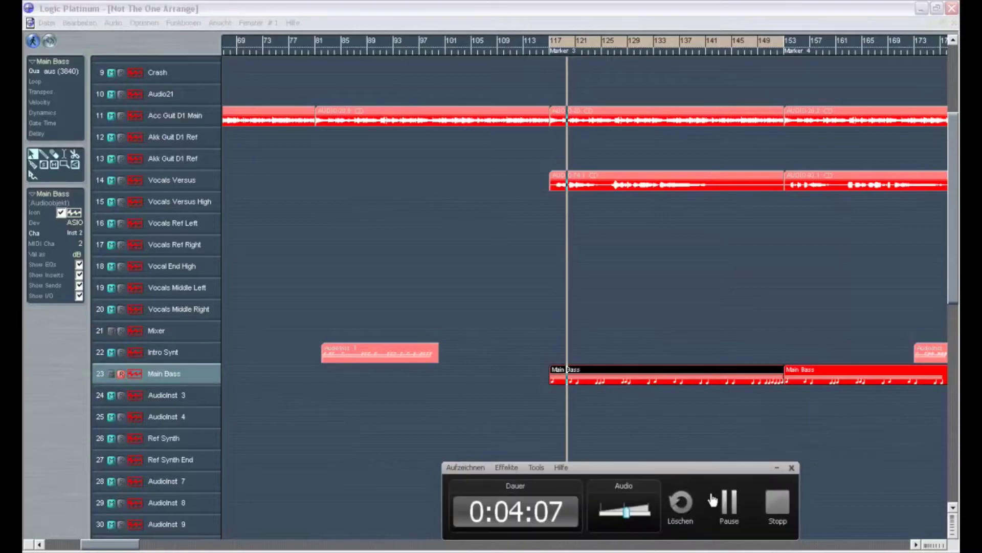
pyautogui.click(727, 503)
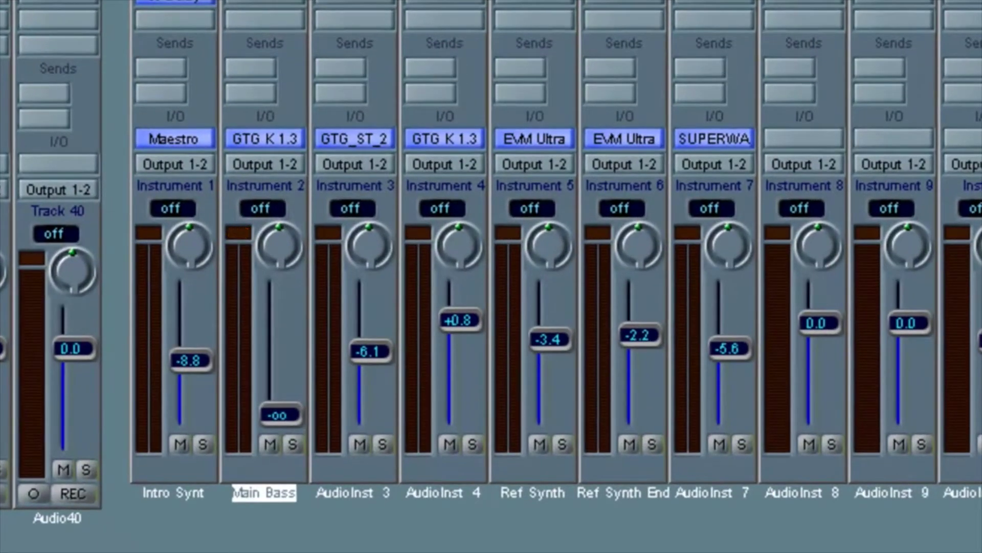
# - Bring the Main Bass channel's fader up to about -9.5 dB and go back to the arrangement
pyautogui.moveTo(283, 415); pyautogui.dragTo(258, 332)
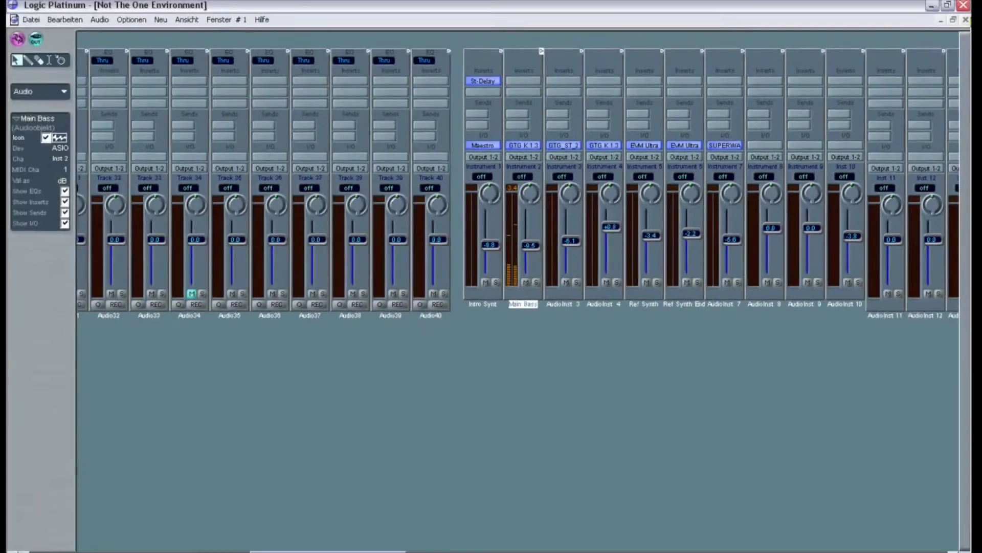
pyautogui.hotkey('ctrl', '1')
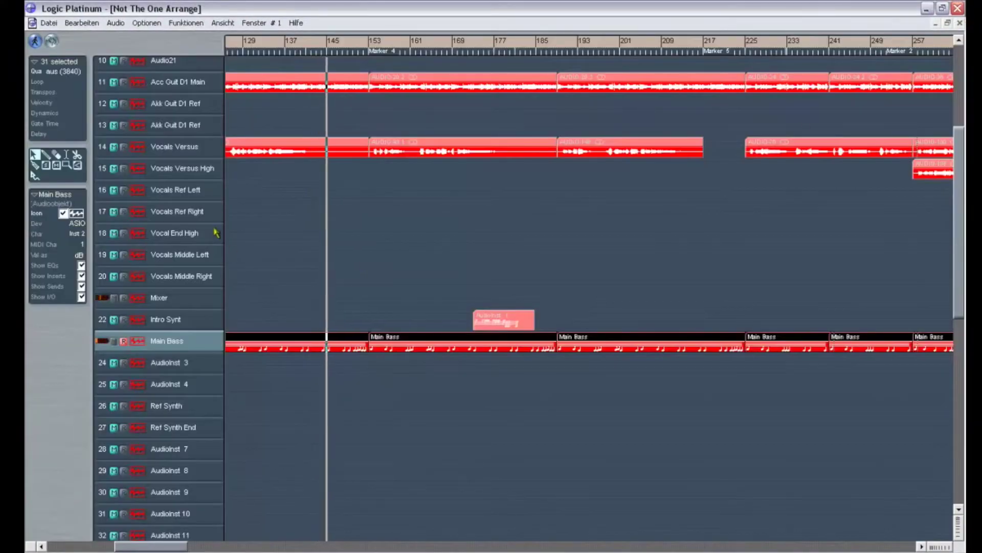
# - Check the Acc Guit D1 Main channel in the audio mixer, and unmute its track in the arrangement
pyautogui.scroll(5, 279, 267)
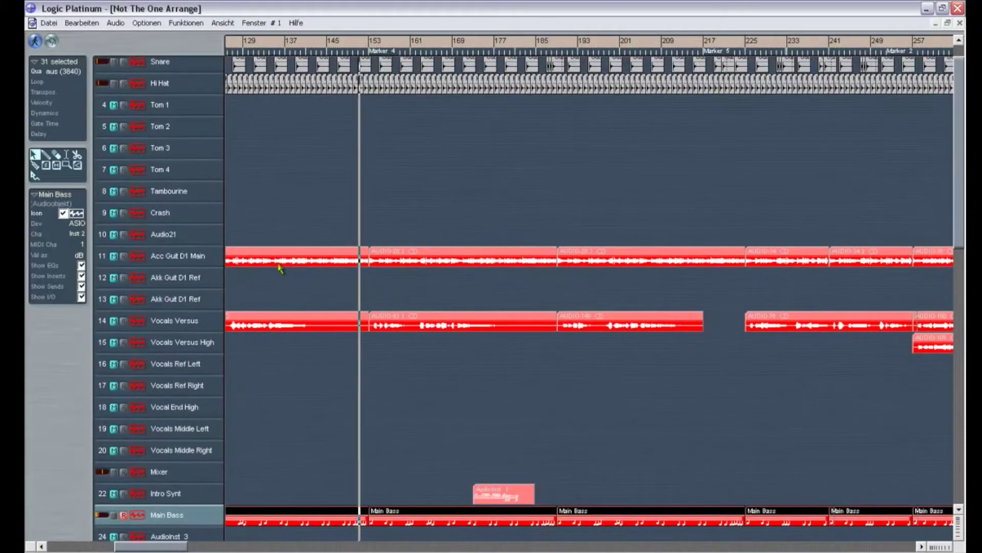
pyautogui.click(170, 259)
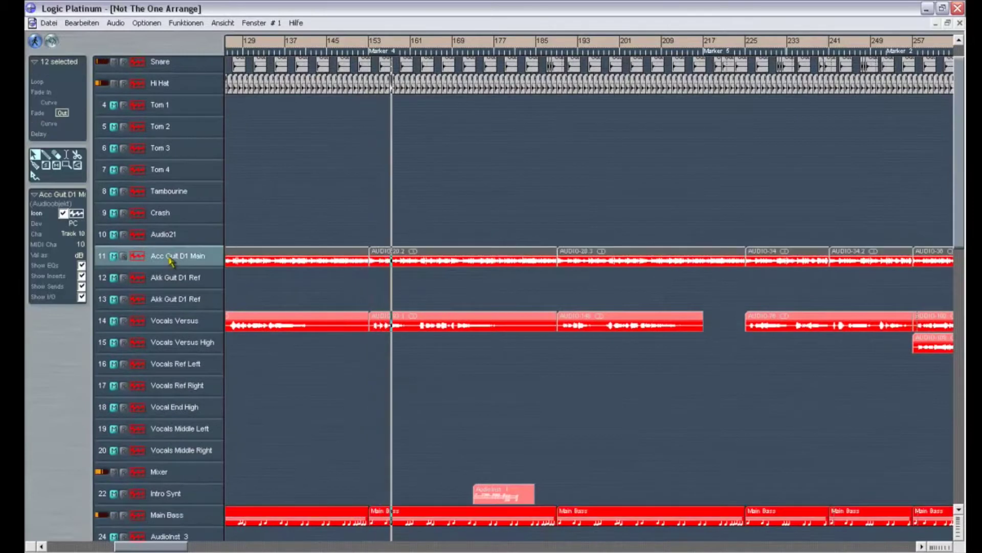
pyautogui.hotkey('ctrl', '8')
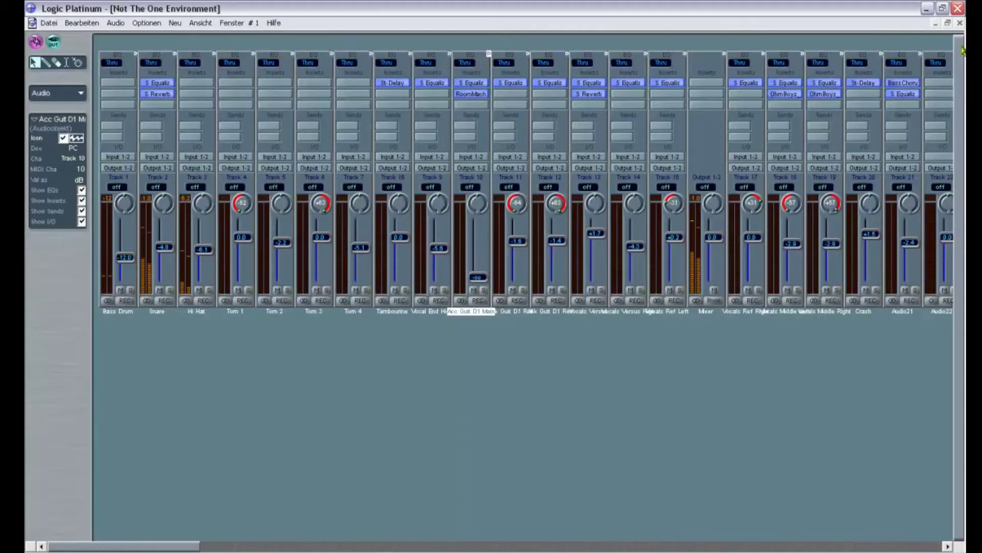
pyautogui.click(959, 24)
pyautogui.click(114, 256)
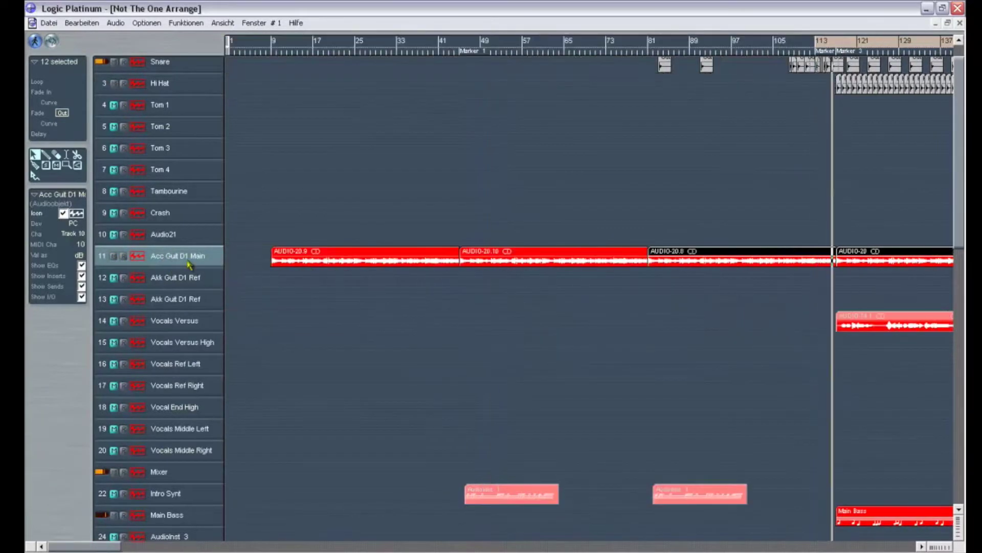
# - Fade the Acc Guit D1 Main channel up to about -5.3 dB in the audio mixer and return to the arrangement
pyautogui.doubleClick(169, 256)
pyautogui.moveTo(478, 276); pyautogui.dragTo(475, 254)
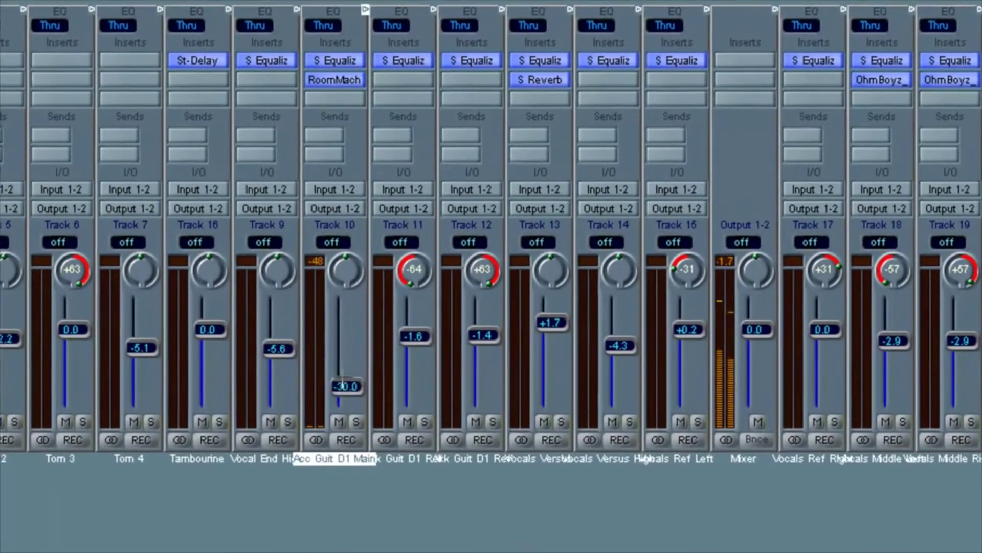
pyautogui.moveTo(339, 360); pyautogui.dragTo(336, 322)
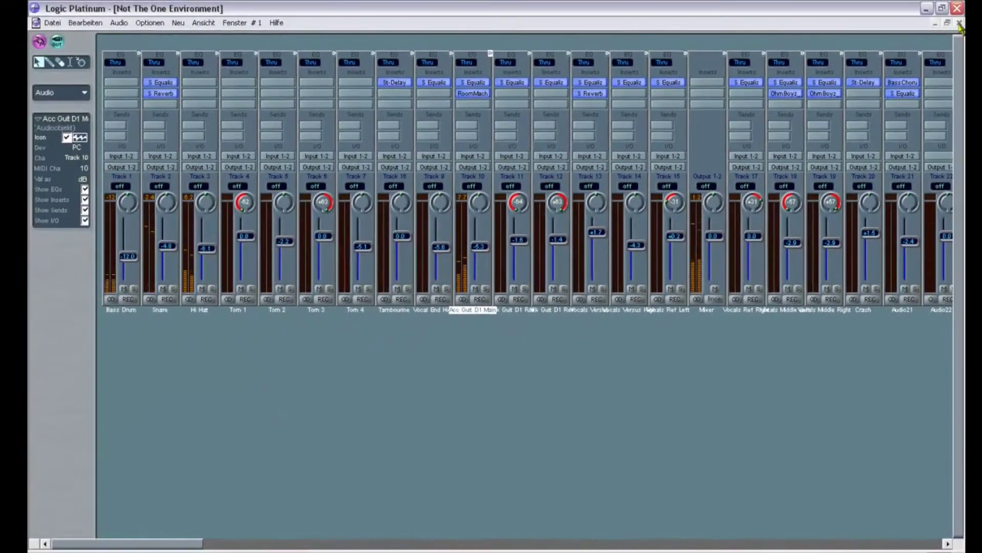
pyautogui.press('1')
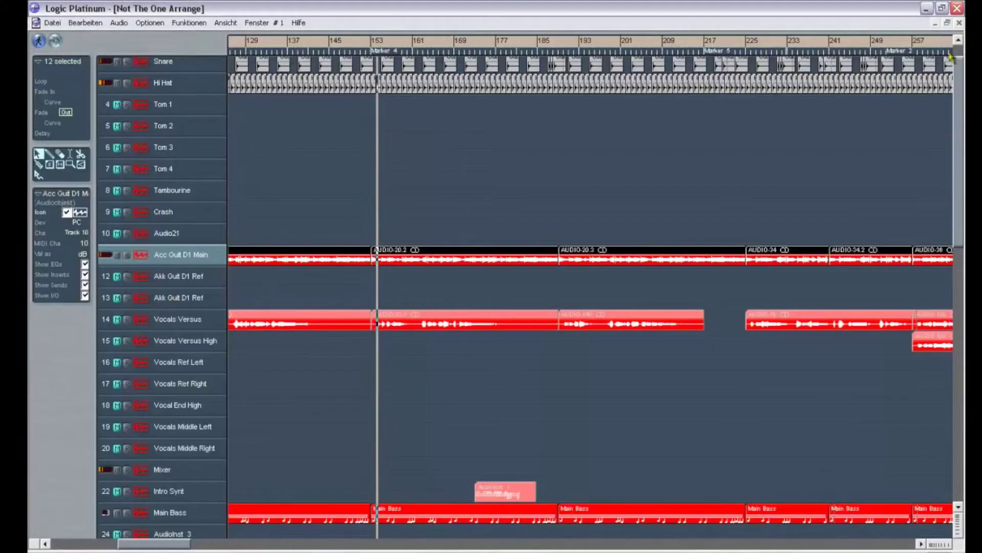
# - Review the song's wider arrangement across its tracks, and select the Mixer track
pyautogui.hotkey('ctrl', 'Left')
pyautogui.hotkey('ctrl', 'Left')
pyautogui.hotkey('ctrl', 'Left')
pyautogui.hotkey('ctrl', 'Left')
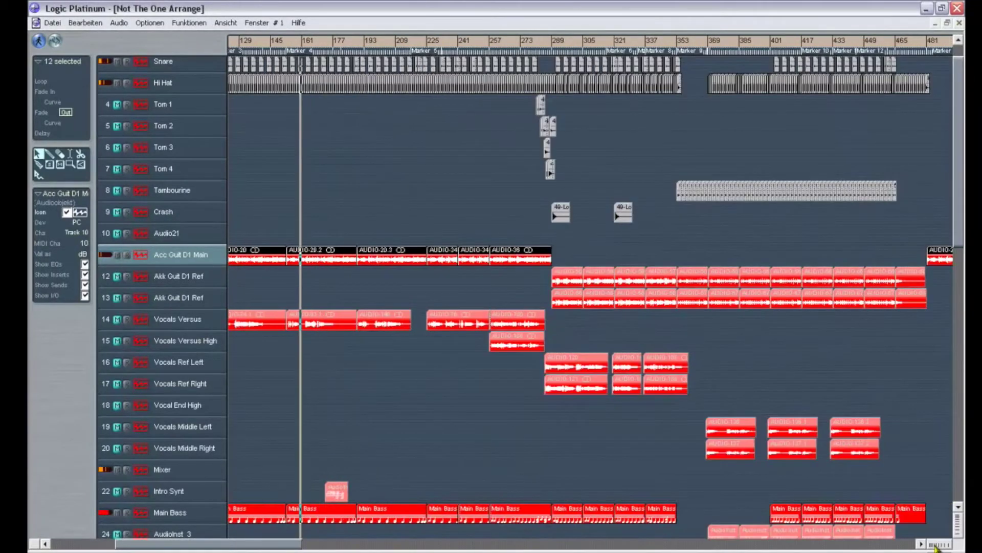
pyautogui.moveTo(958, 222); pyautogui.dragTo(958, 278)
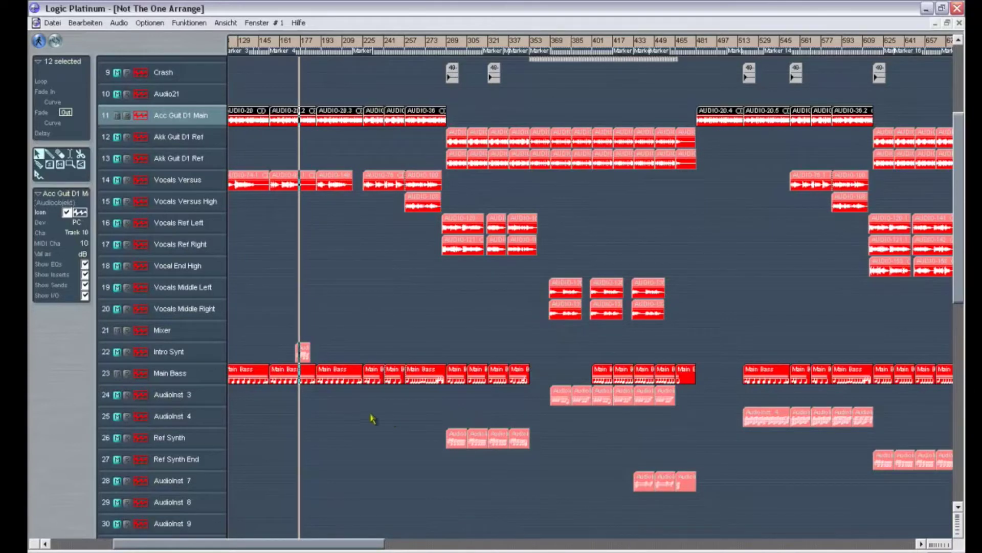
pyautogui.click(162, 334)
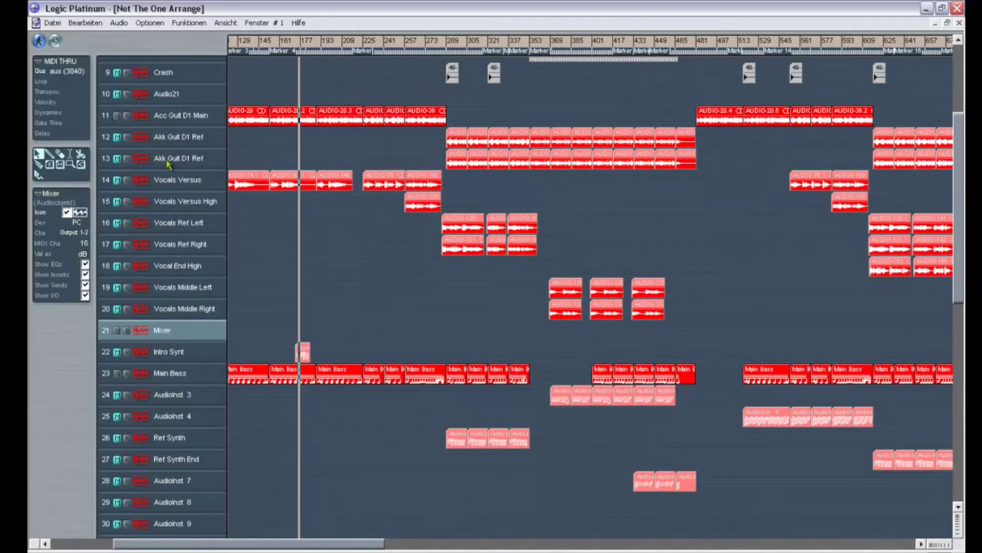
pyautogui.moveTo(960, 186); pyautogui.dragTo(960, 119)
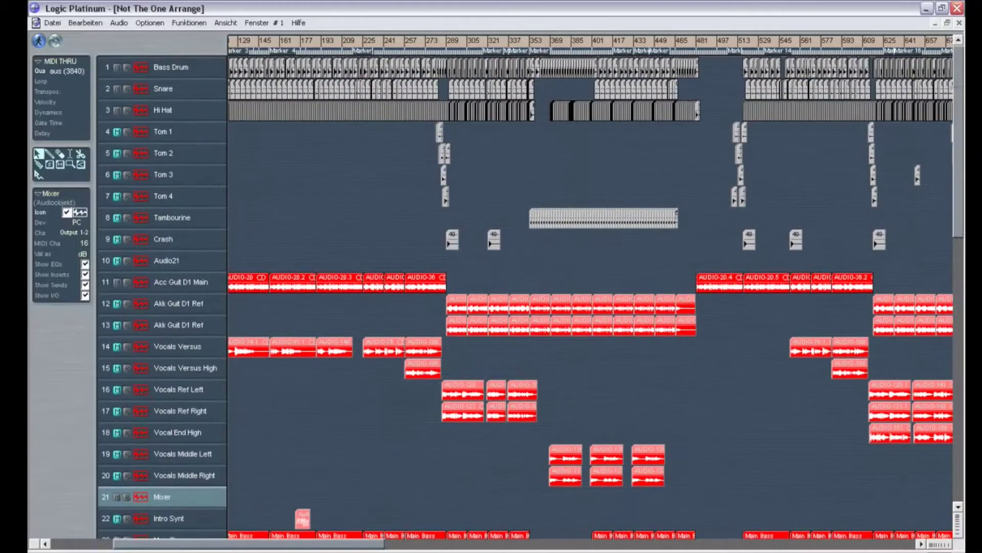
# - Create a new empty song to look at its default instrument and MIDI tracks, and close it again
pyautogui.click(45, 26)
pyautogui.click(61, 31)
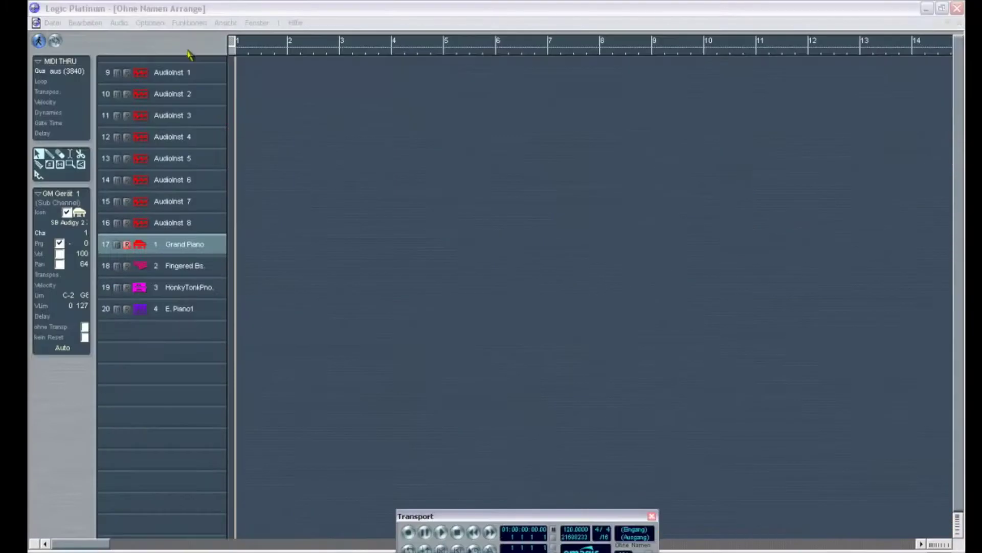
pyautogui.click(495, 182)
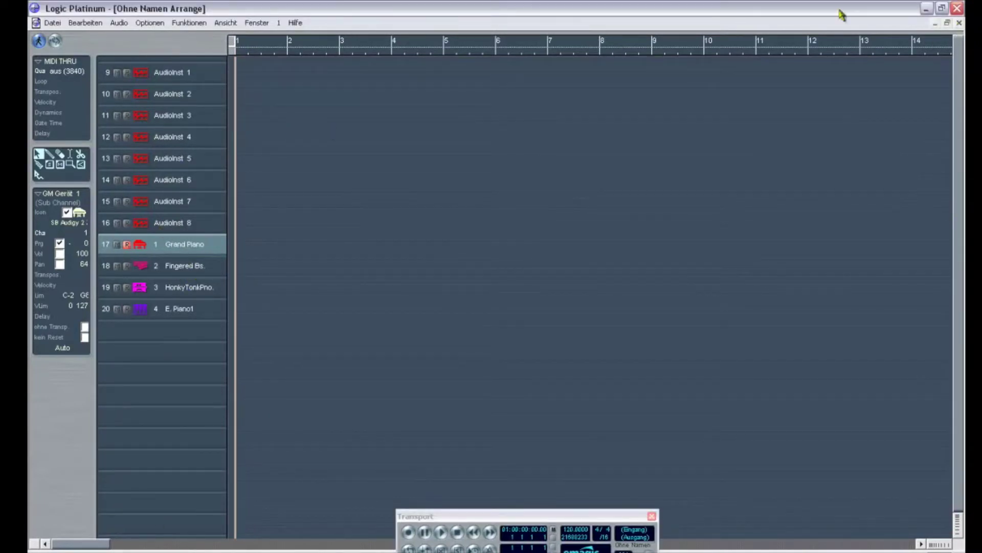
pyautogui.click(959, 23)
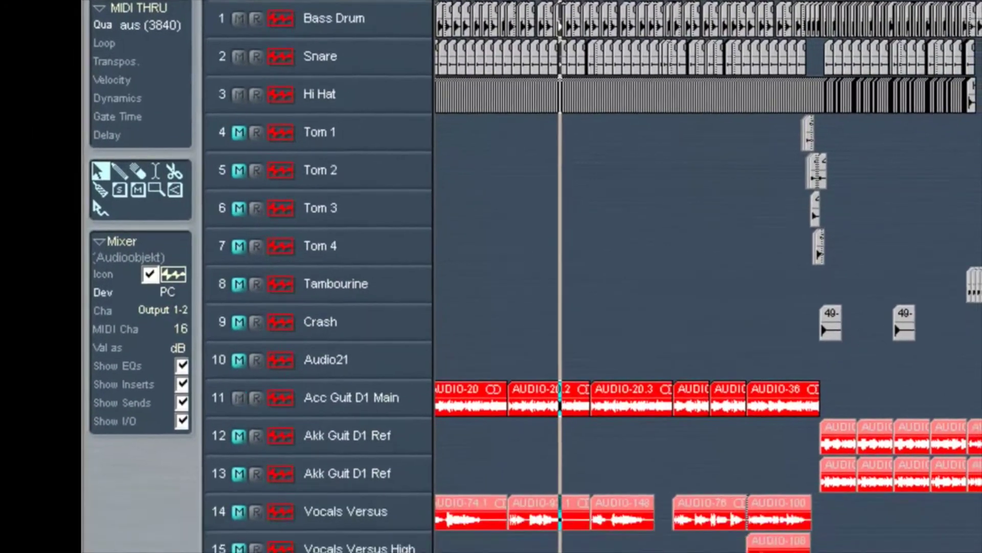
# - Show the Mixer output track and the Intro Synt audio instrument track in the arrangement
pyautogui.scroll(-3, 358, 307)
pyautogui.click(348, 263)
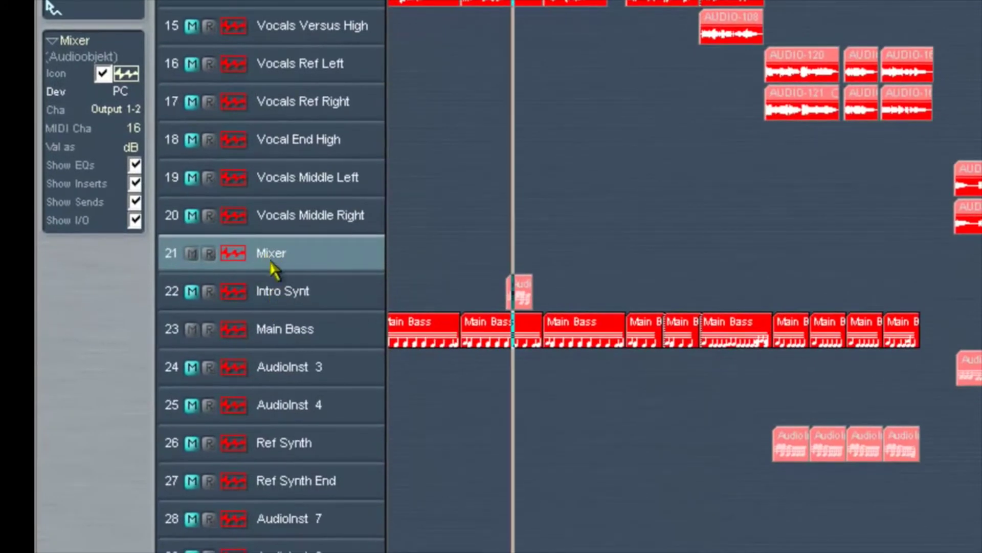
pyautogui.click(294, 302)
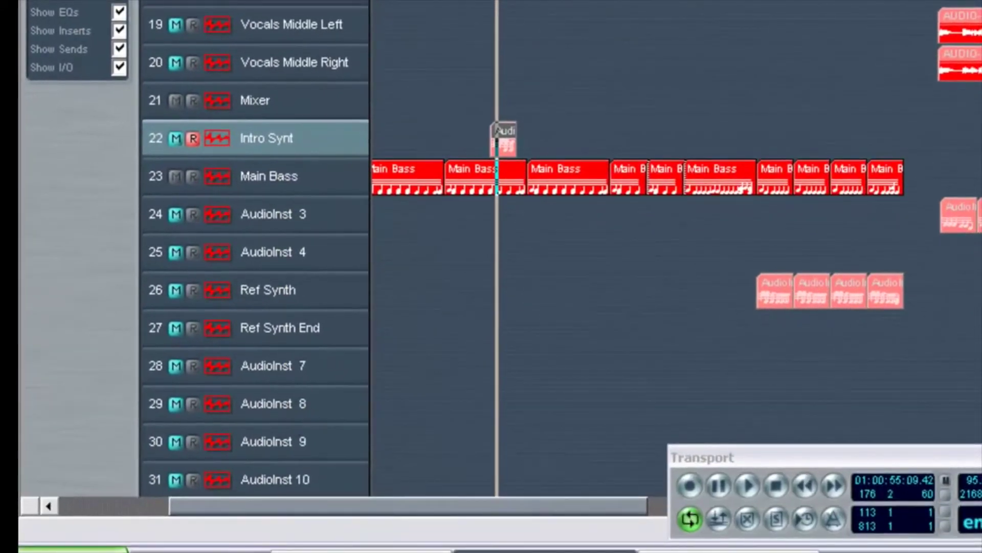
# - Go through the AudioInst 12, Piano 1 and AudioInst 4 tracks to compare audio instruments with MIDI instruments
pyautogui.scroll(-5, 316, 145)
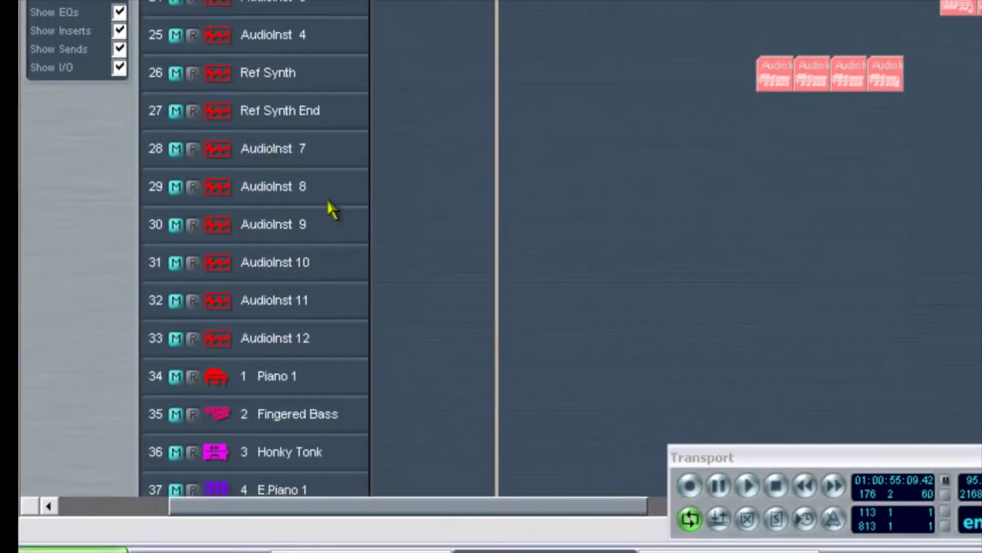
pyautogui.click(291, 339)
pyautogui.scroll(-2, 256, 256)
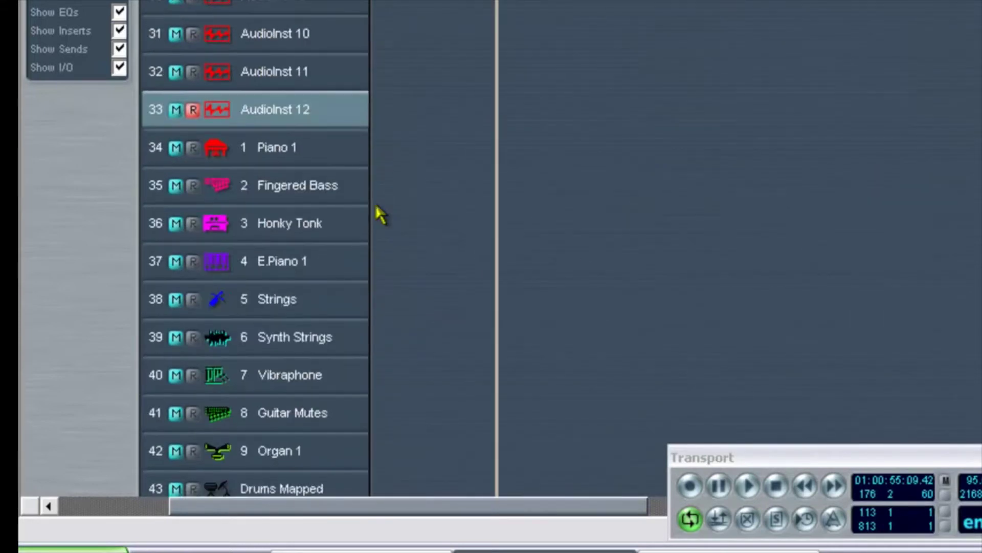
pyautogui.click(275, 153)
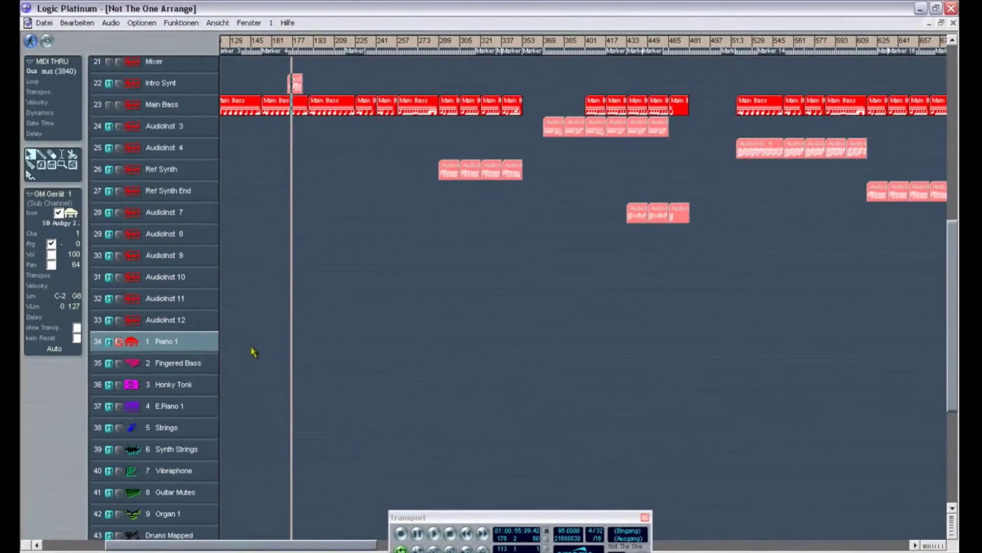
pyautogui.click(163, 149)
pyautogui.moveTo(951, 241); pyautogui.dragTo(950, 156)
pyautogui.click(481, 534)
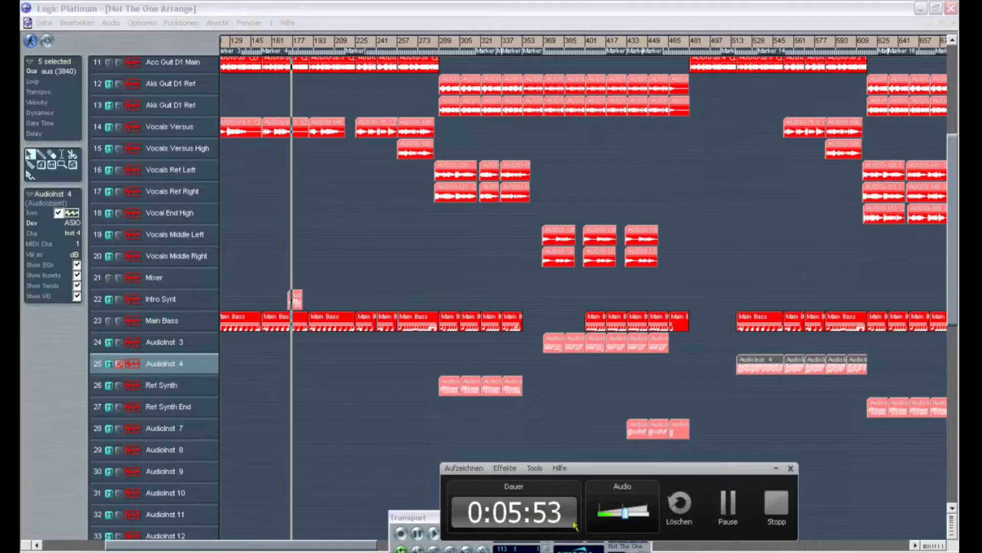
pyautogui.moveTo(642, 468); pyautogui.dragTo(712, 436)
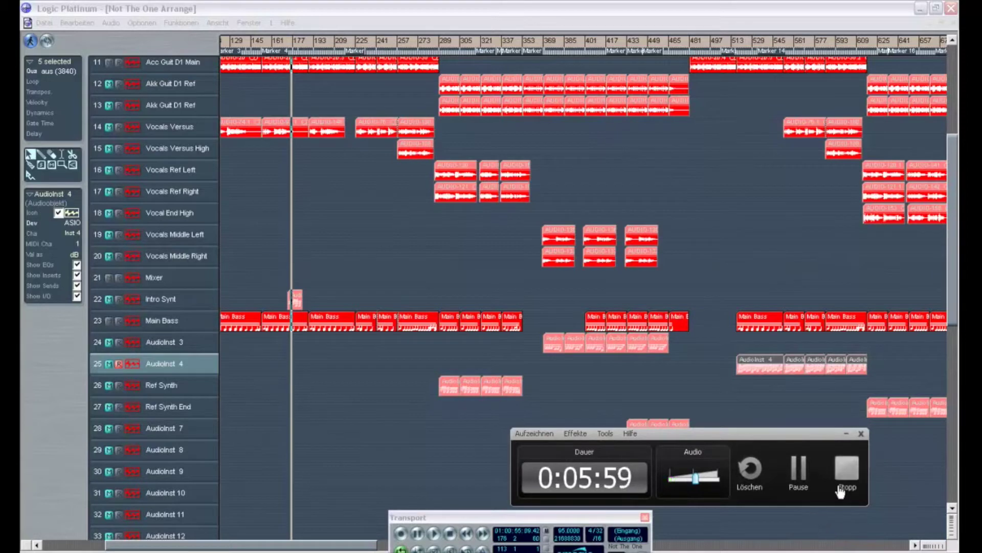
pyautogui.click(845, 479)
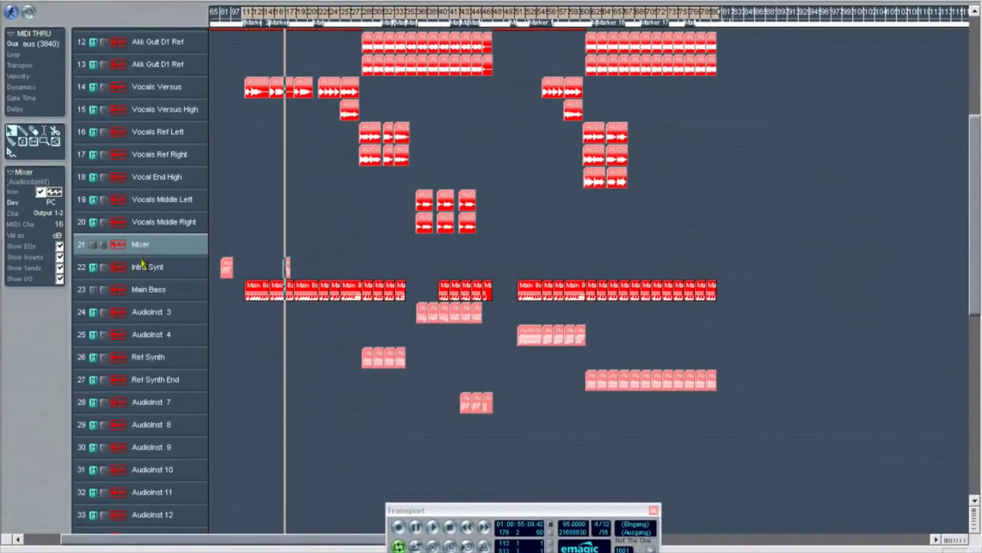
# - Compare the parameters of the Intro Synt and Main Bass instrument tracks with those of the Mixer track
pyautogui.click(143, 267)
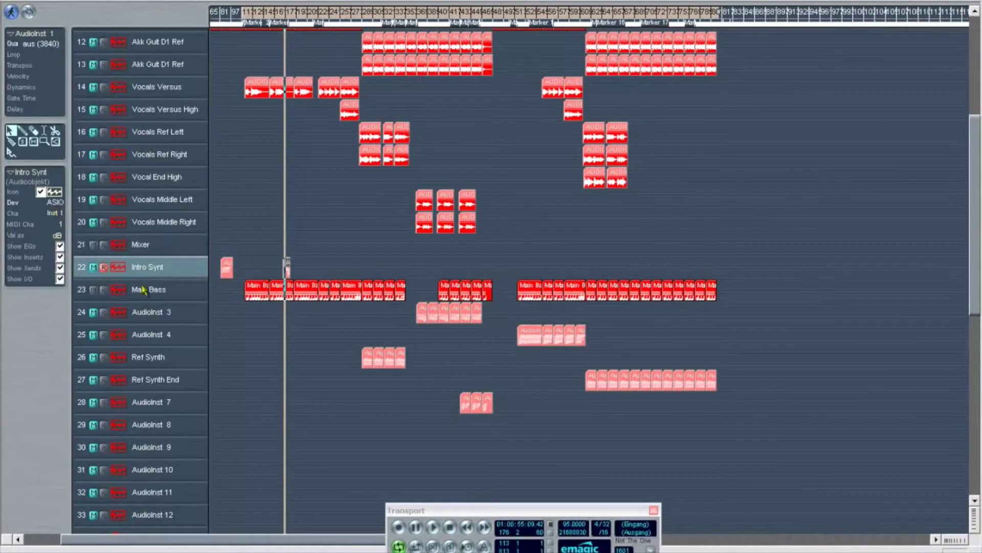
pyautogui.click(156, 299)
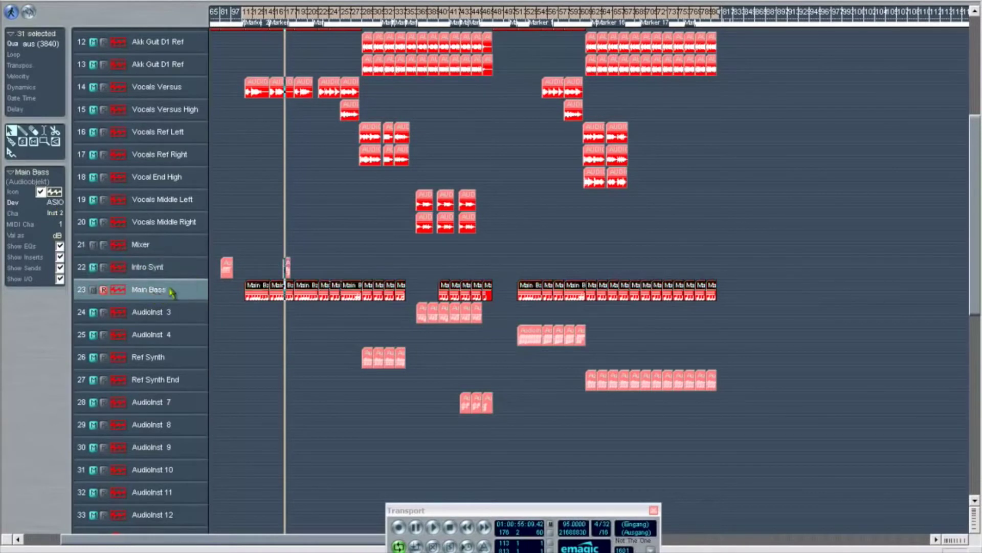
pyautogui.click(148, 250)
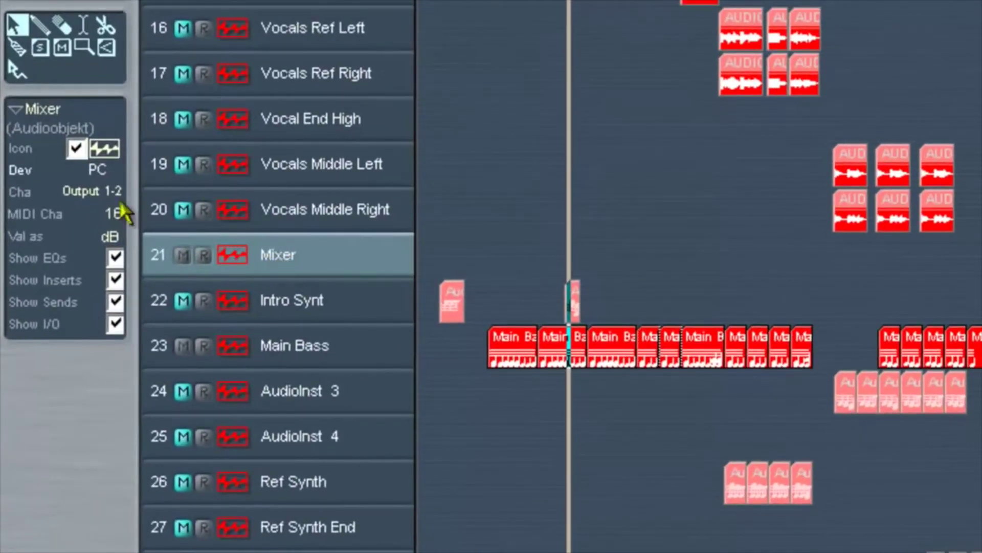
# - Switch the Mixer track's device to ASIO and set it back to PC
pyautogui.click(102, 172)
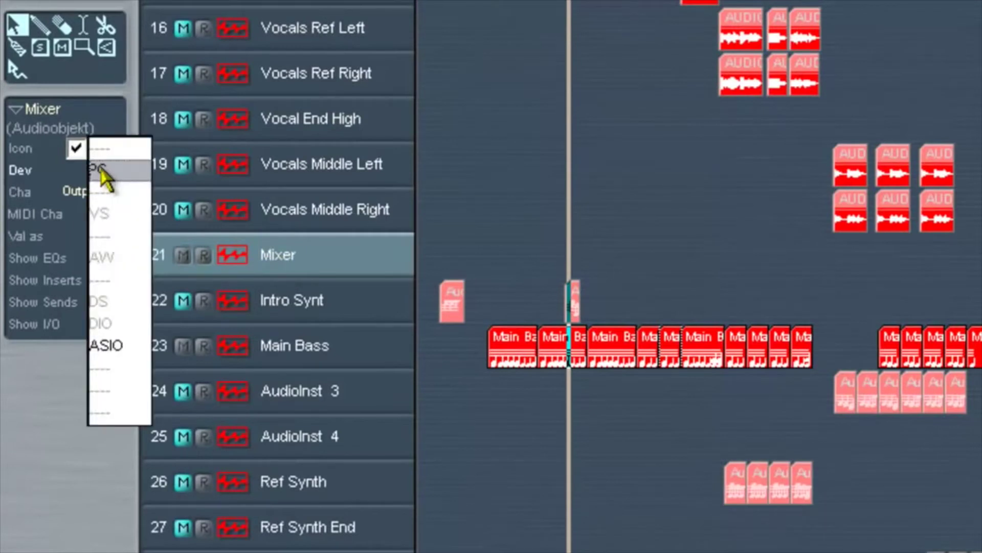
pyautogui.click(102, 171)
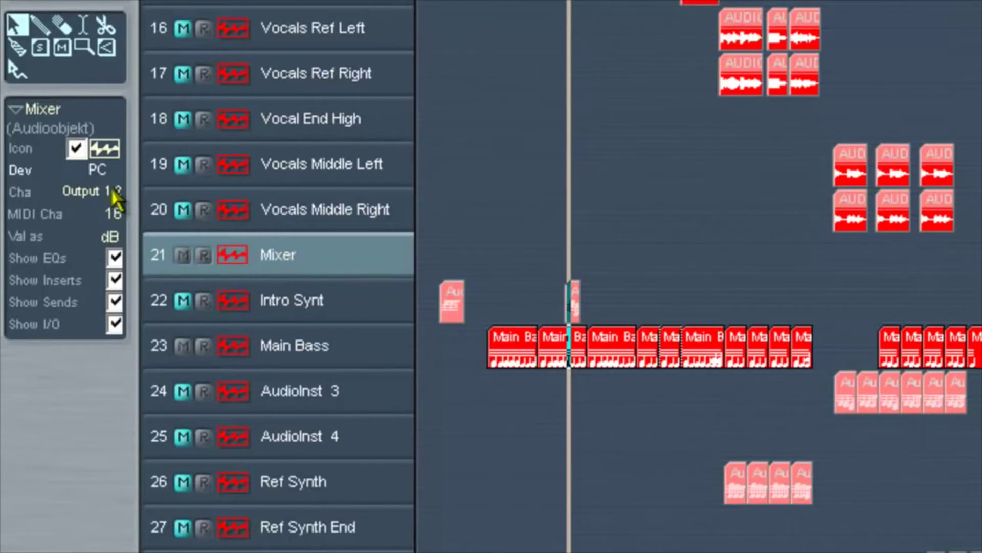
pyautogui.click(100, 170)
pyautogui.click(104, 345)
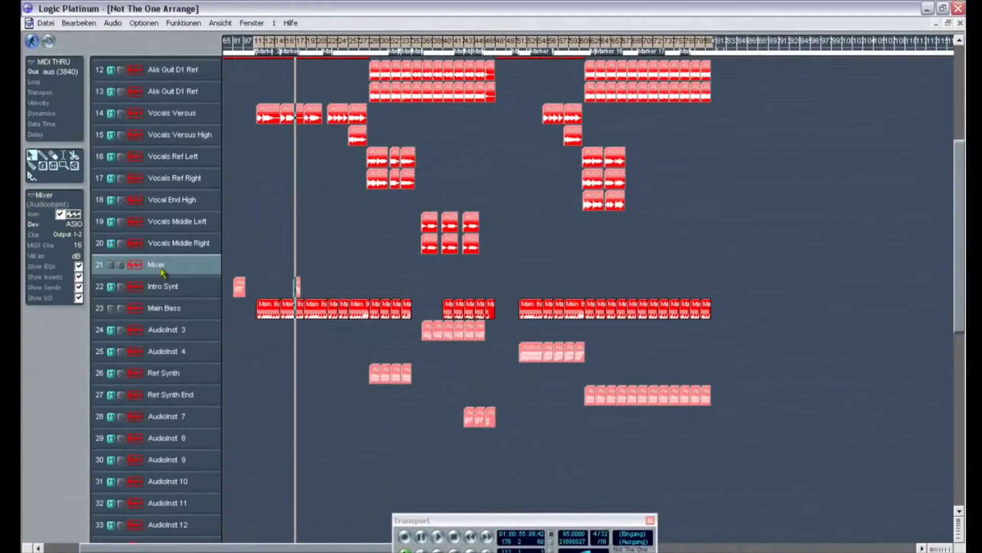
pyautogui.click(74, 227)
pyautogui.click(75, 159)
# - Create a new track directly below the Audio21 track
pyautogui.moveTo(955, 201); pyautogui.dragTo(955, 112)
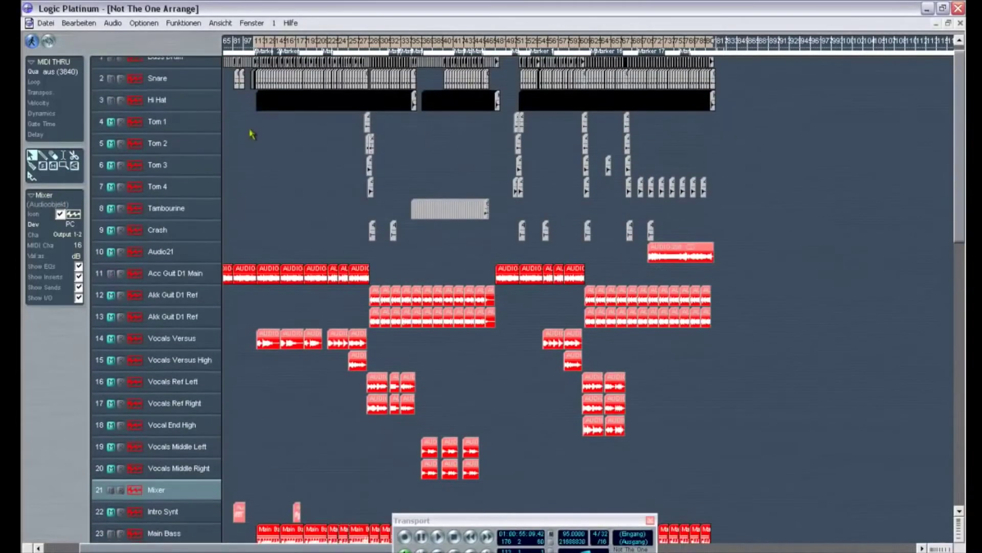
pyautogui.click(167, 254)
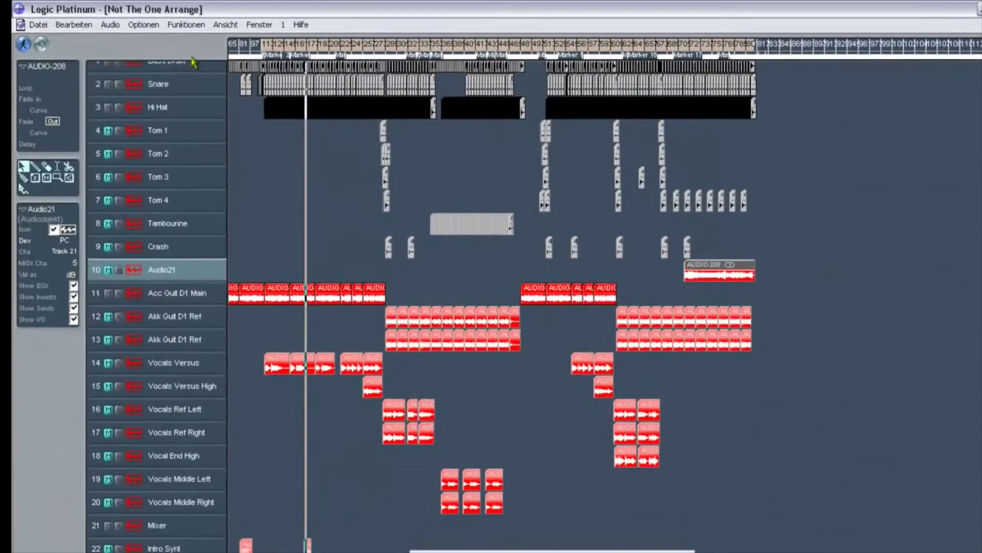
pyautogui.click(144, 23)
pyautogui.moveTo(156, 40)
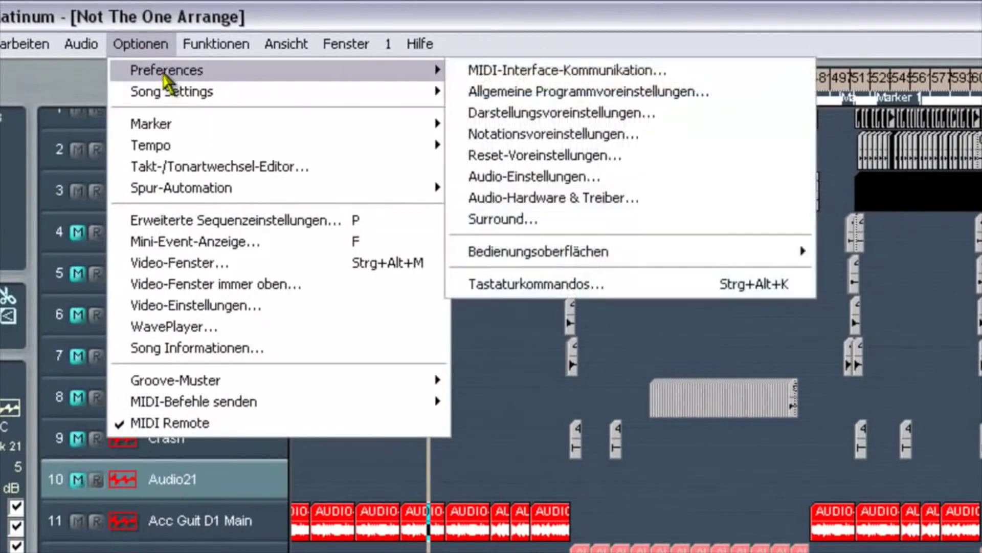
pyautogui.moveTo(215, 44)
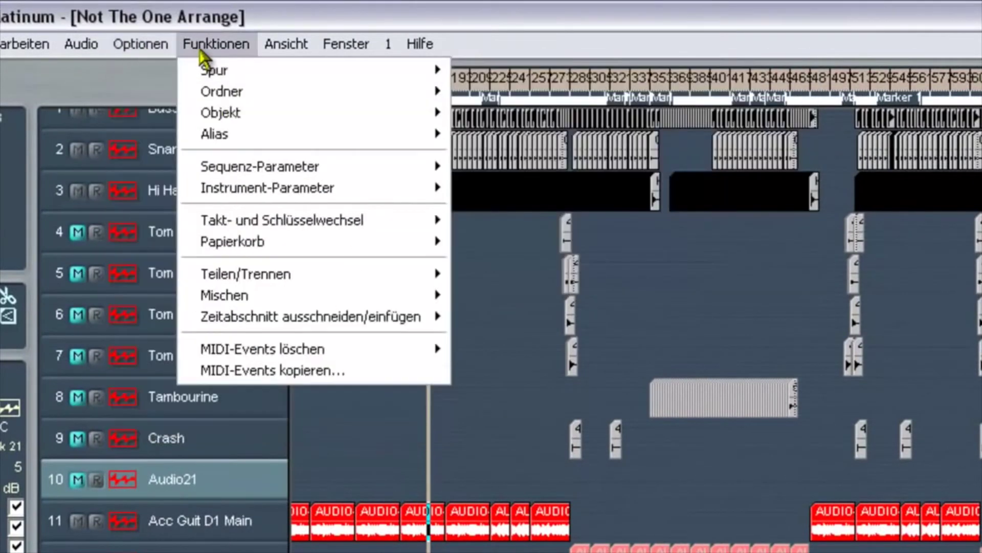
pyautogui.moveTo(205, 76)
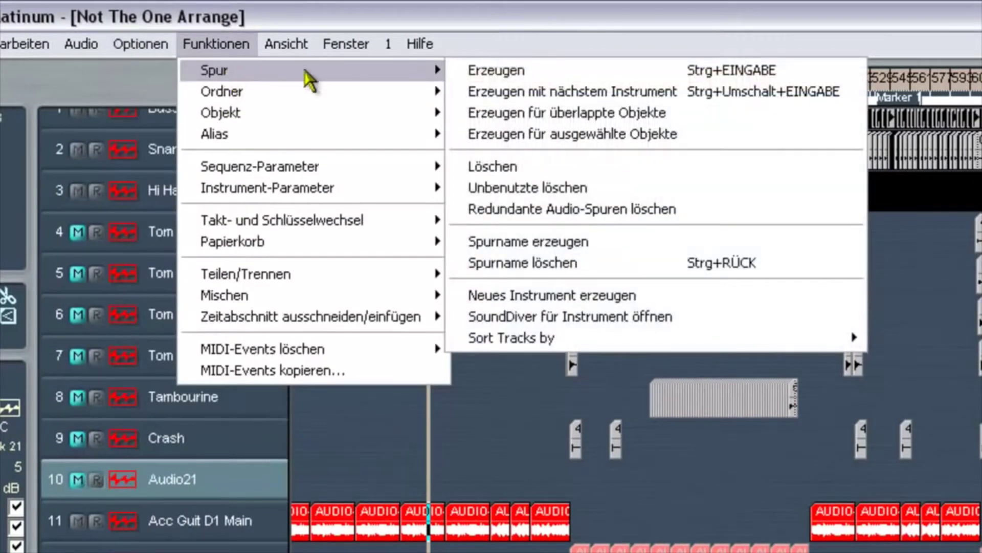
pyautogui.click(537, 75)
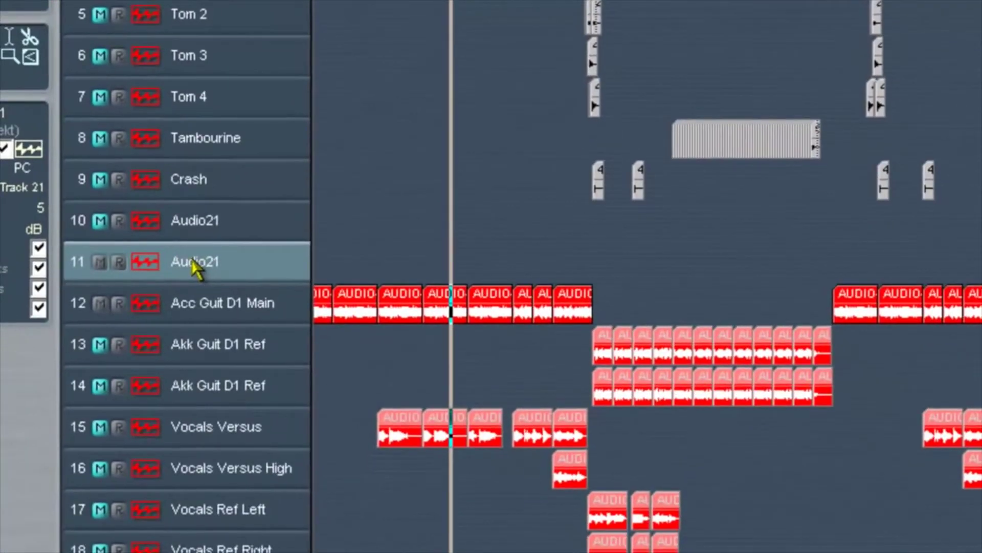
# - Assign the new track to the Audio30 audio track and try to arm it for recording
pyautogui.rightClick(195, 259)
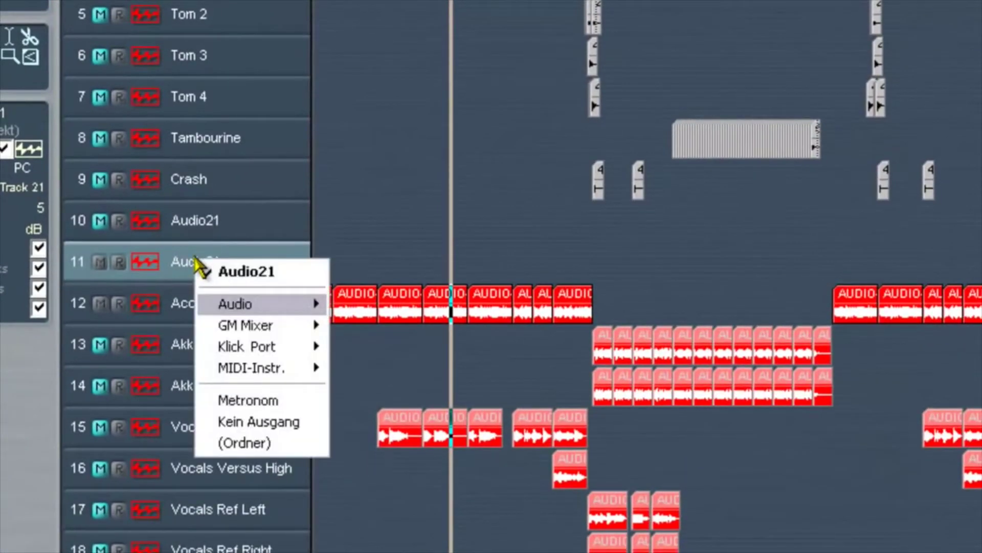
pyautogui.moveTo(247, 310)
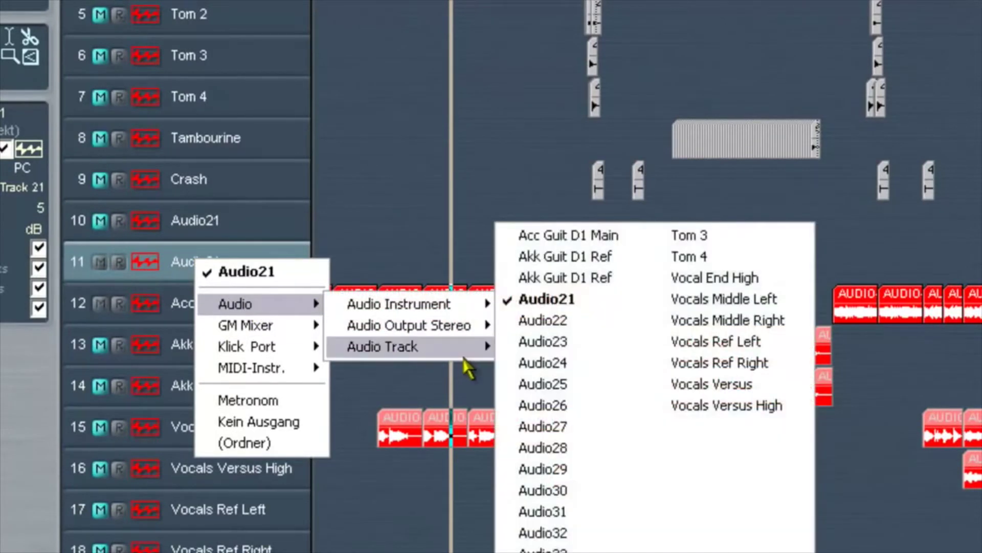
pyautogui.moveTo(437, 348)
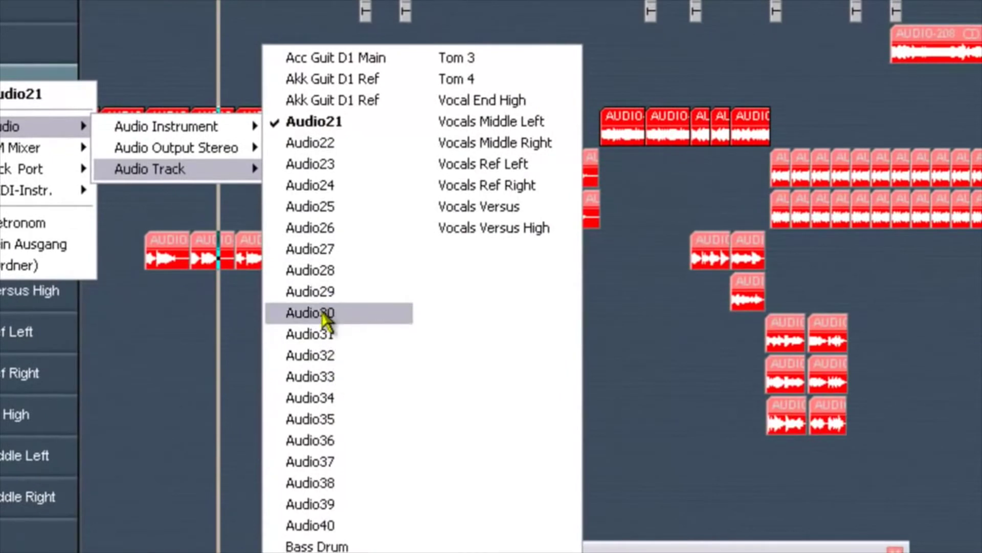
pyautogui.click(335, 323)
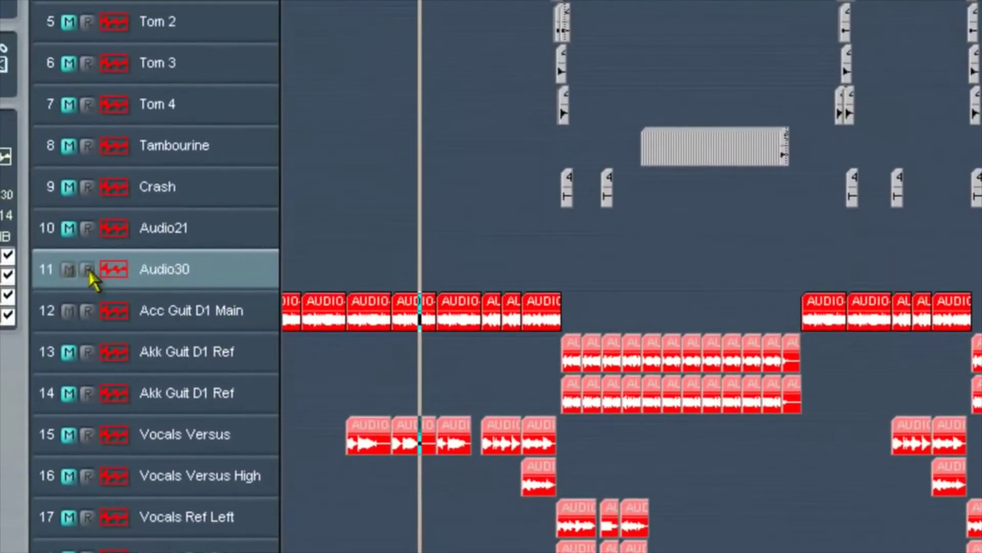
pyautogui.click(12, 199)
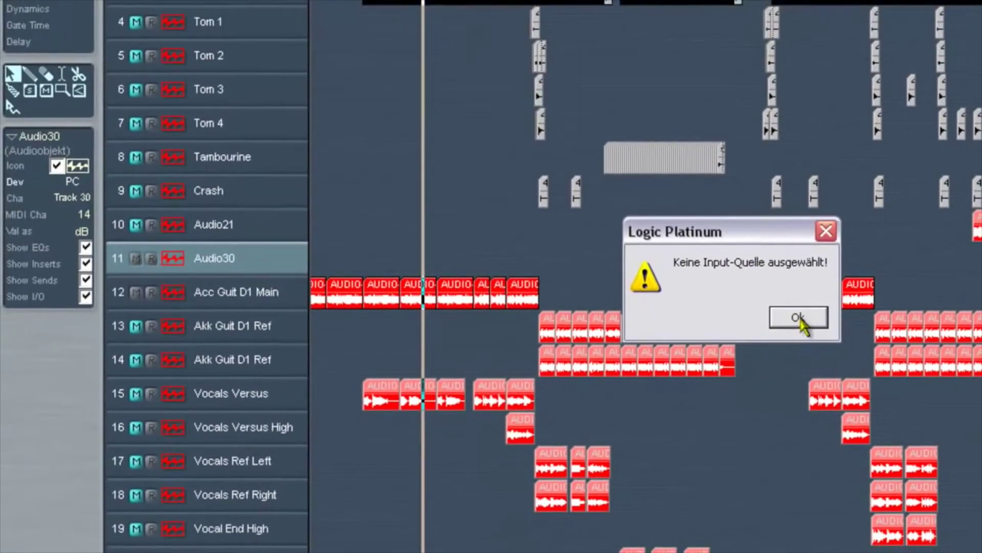
pyautogui.click(799, 318)
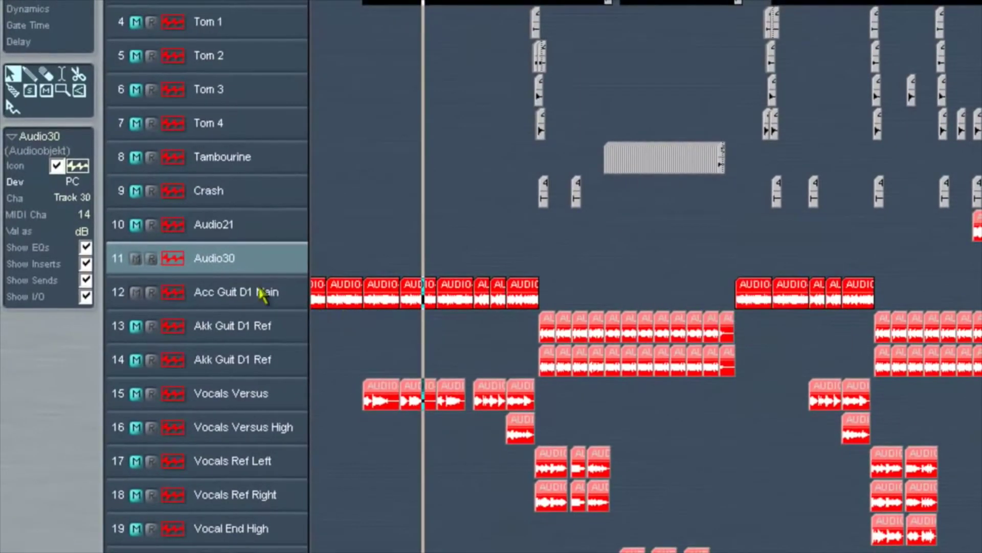
# - Make the Audio30 channel stereo in the audio mixer and set its input to Input 1-2
pyautogui.doubleClick(216, 258)
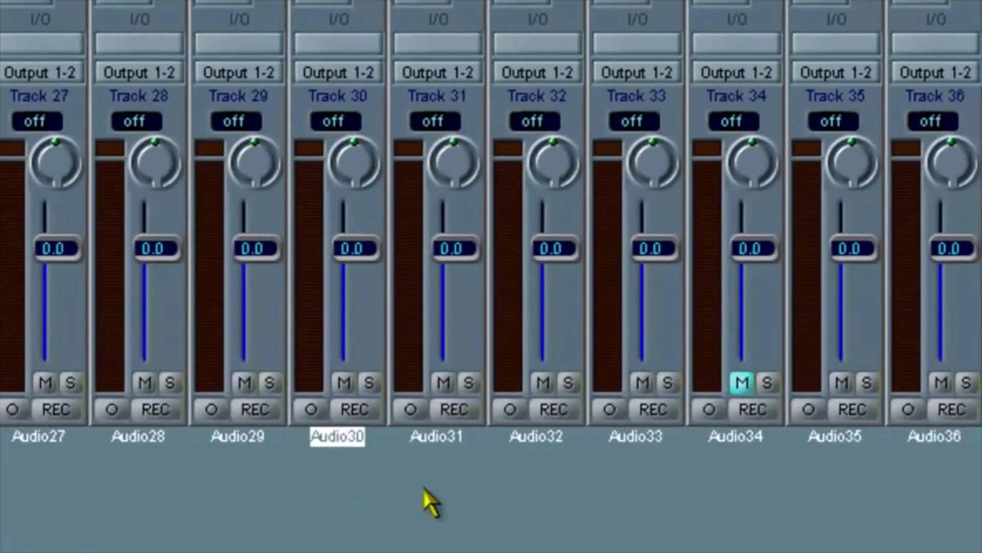
pyautogui.click(312, 411)
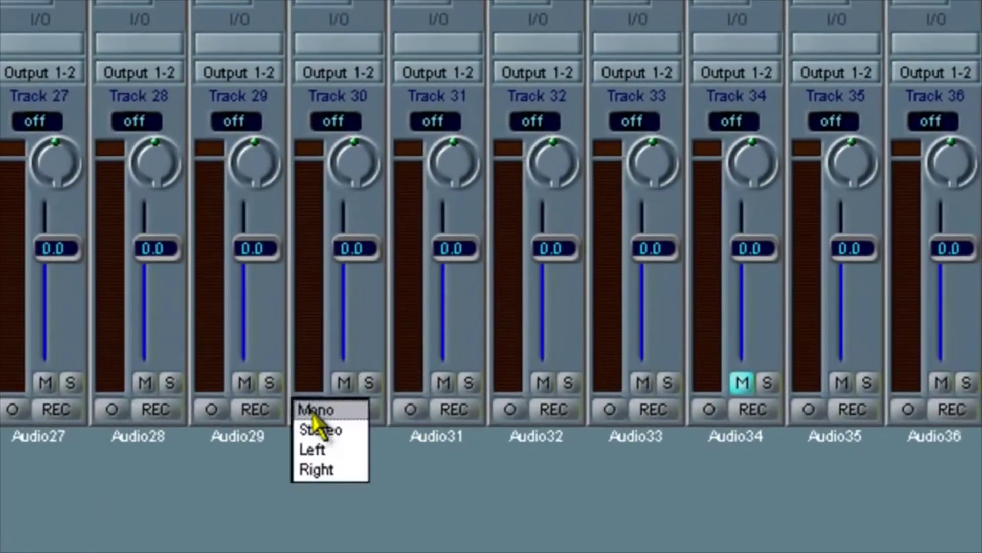
pyautogui.click(316, 430)
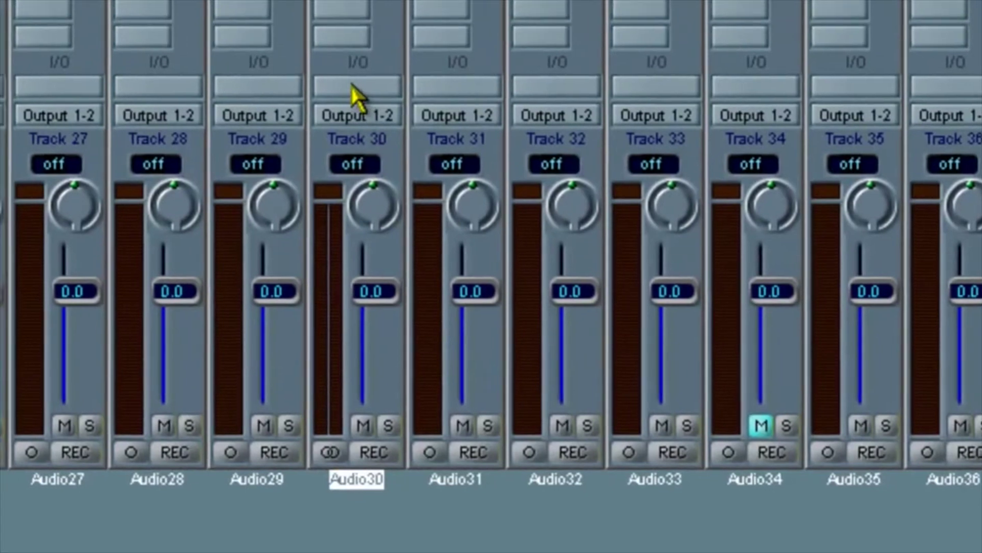
pyautogui.click(335, 45)
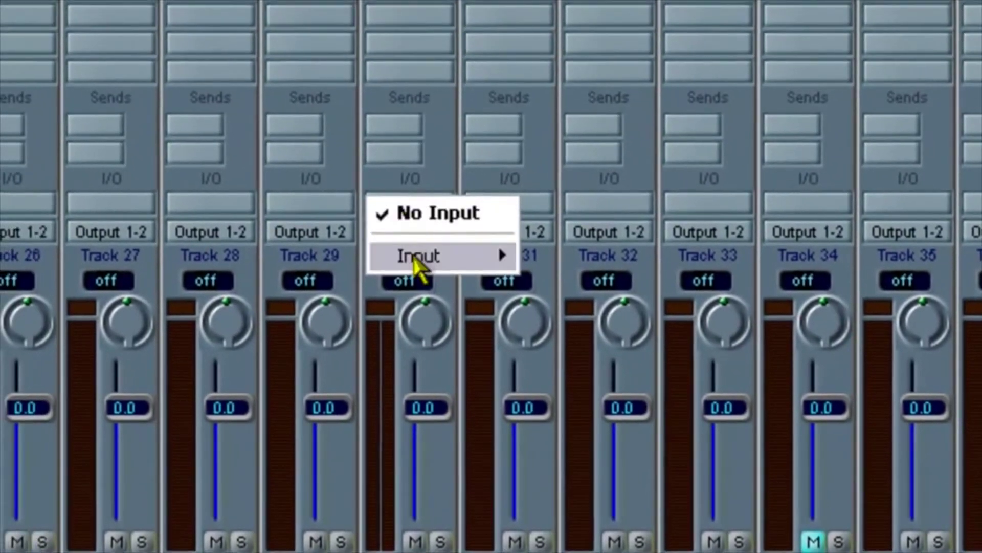
pyautogui.moveTo(424, 252)
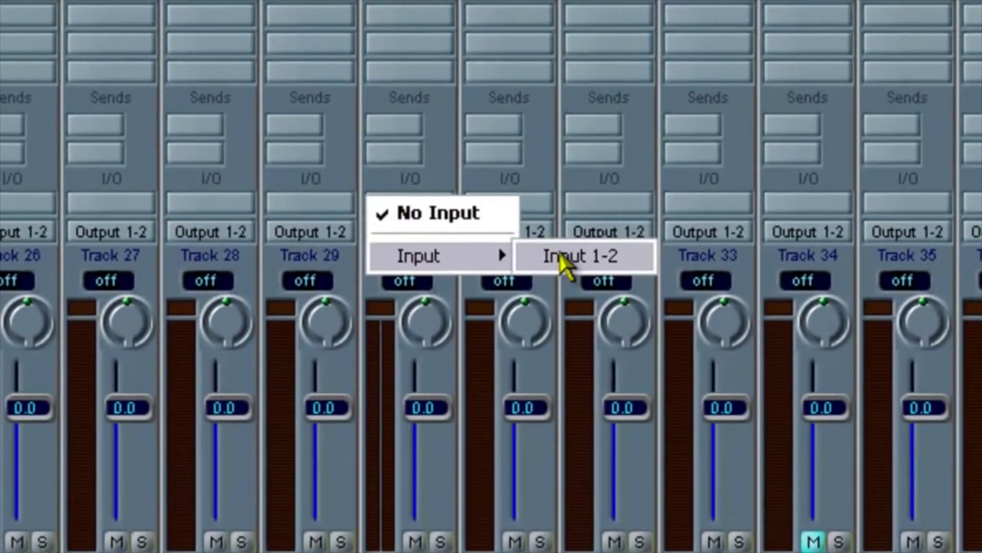
pyautogui.click(560, 257)
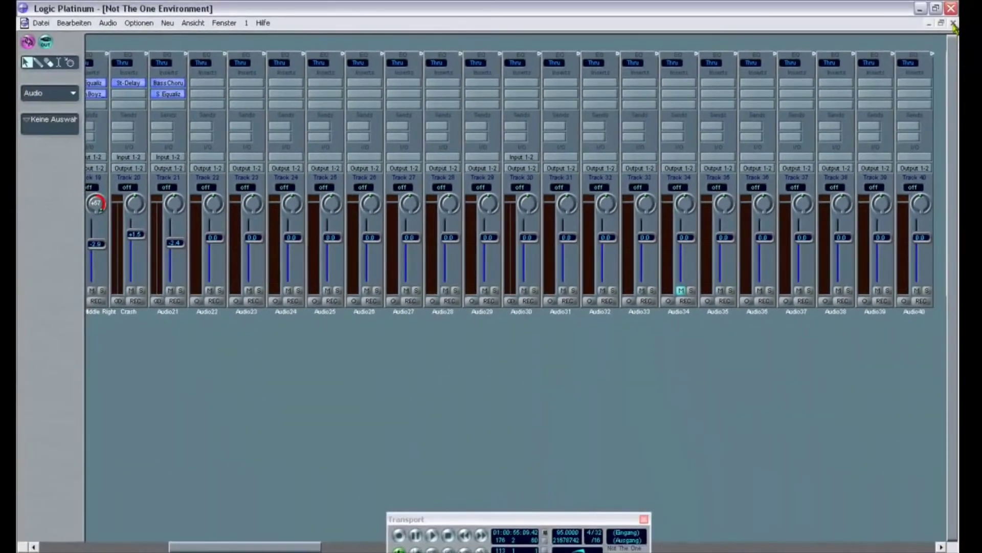
# - Close the audio mixer and mute the Audio30 track in the arrangement
pyautogui.click(953, 24)
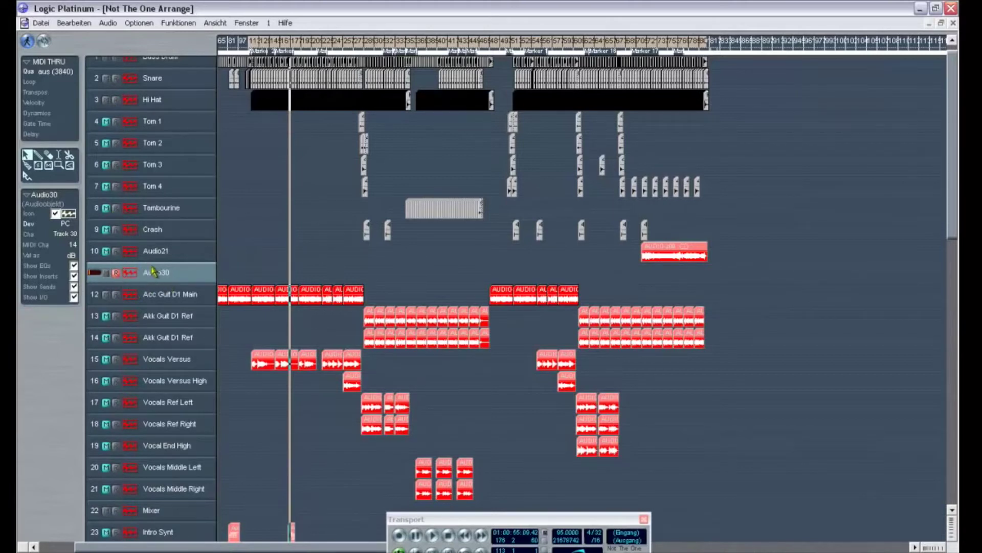
pyautogui.click(106, 100)
pyautogui.scroll(-7, 420, 390)
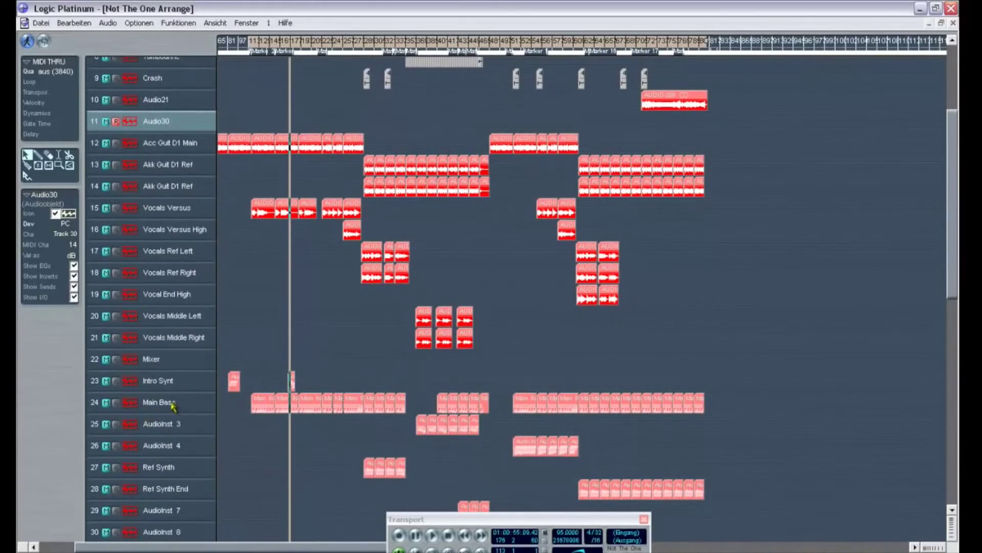
# - Unmute the Main Bass track, view its instrument channel in the audio mixer, and return to the arrangement
pyautogui.click(171, 403)
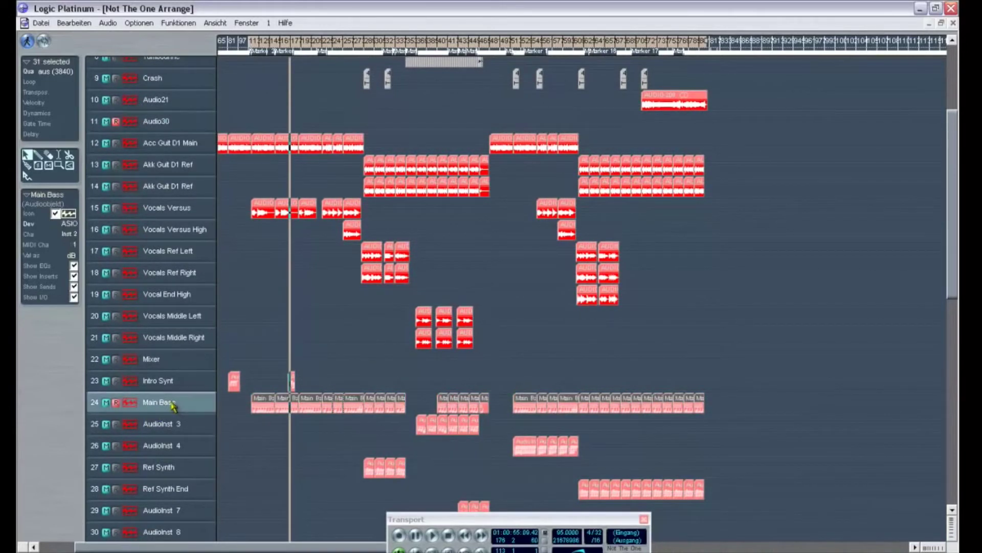
pyautogui.click(106, 403)
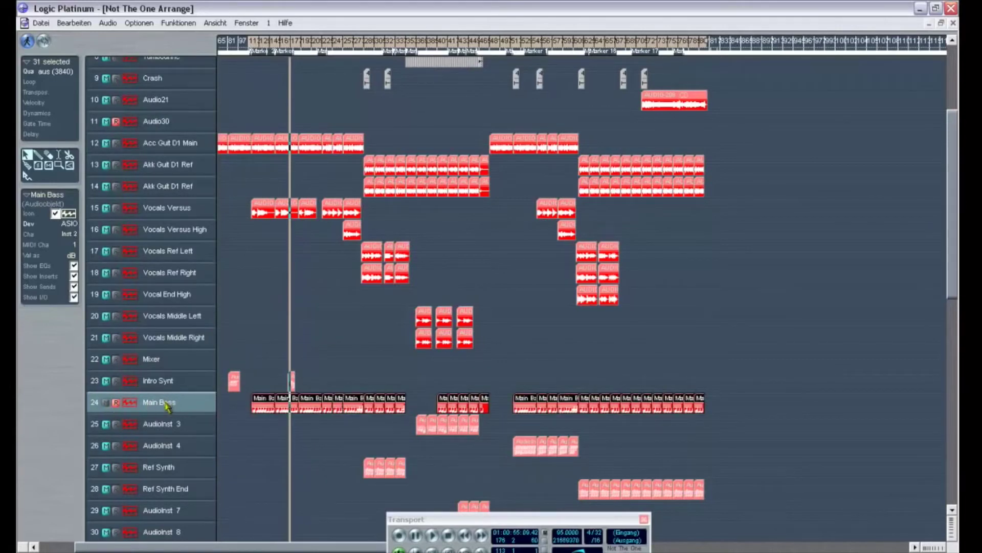
pyautogui.hotkey('ctrl', '8')
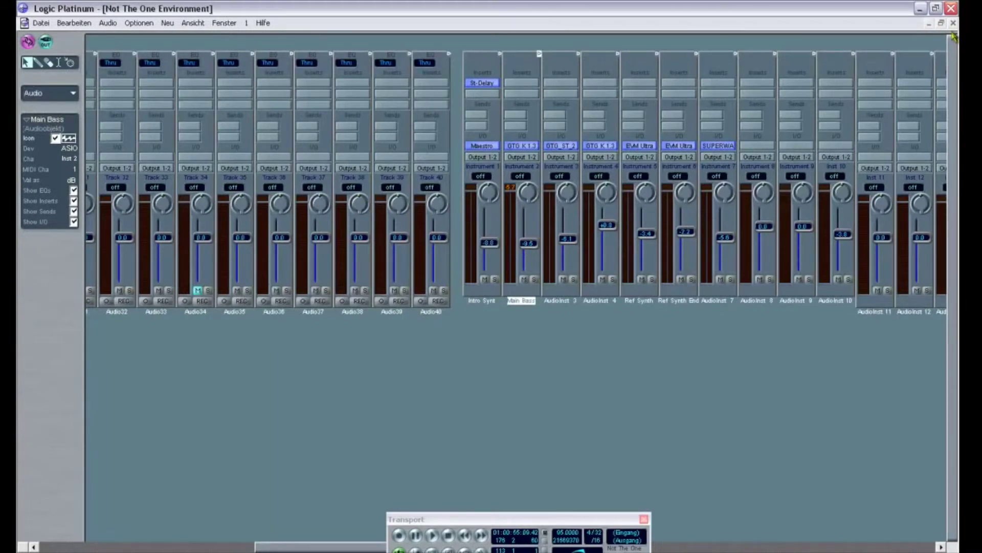
pyautogui.hotkey('ctrl', '1')
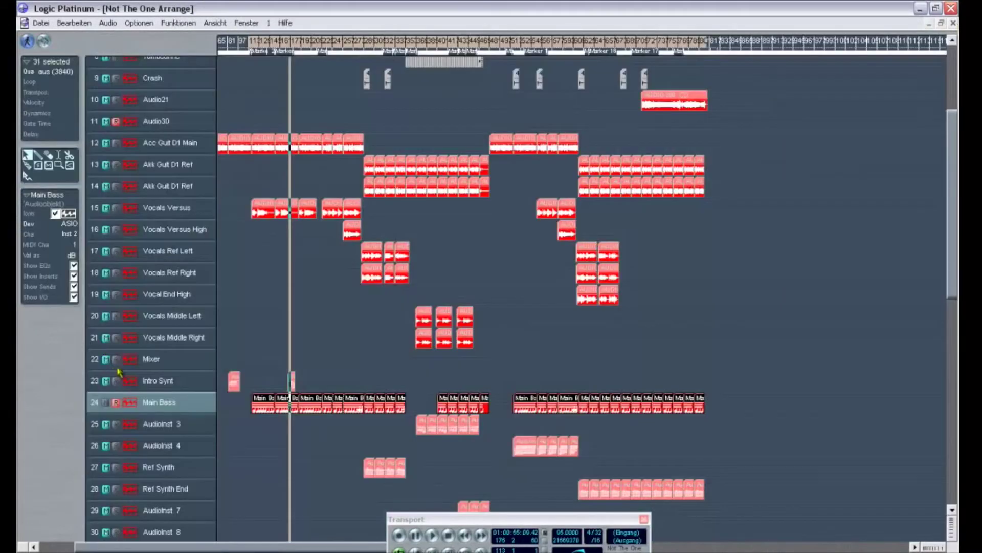
# - Set the cycle range from bar 105 to bar 153 and select the Main Bass region inside it
pyautogui.moveTo(936, 549); pyautogui.dragTo(943, 549)
pyautogui.moveTo(144, 549); pyautogui.dragTo(131, 549)
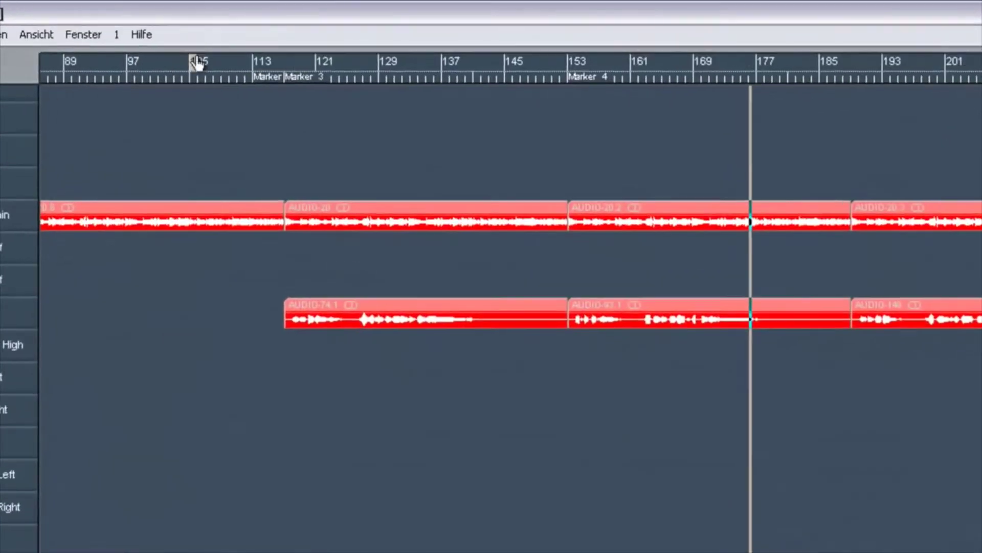
pyautogui.moveTo(318, 43); pyautogui.dragTo(391, 47)
pyautogui.moveTo(296, 73); pyautogui.dragTo(565, 79)
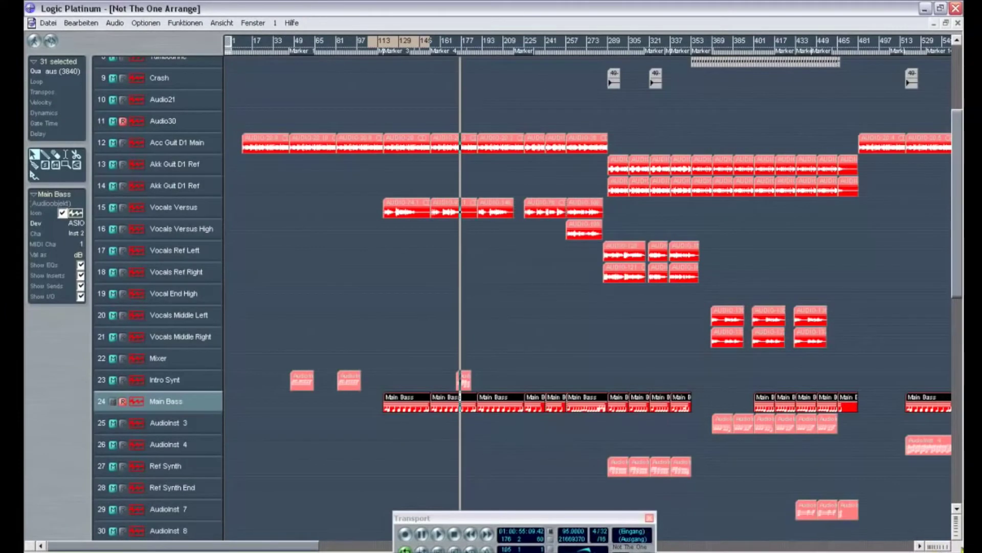
pyautogui.click(949, 546)
pyautogui.click(949, 546)
pyautogui.click(949, 546)
pyautogui.click(948, 546)
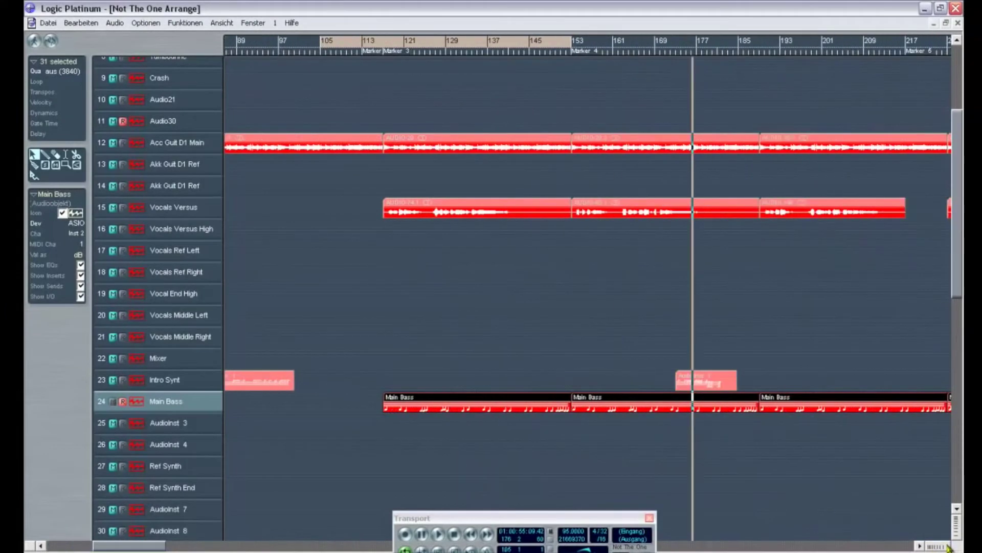
pyautogui.click(949, 546)
pyautogui.click(170, 402)
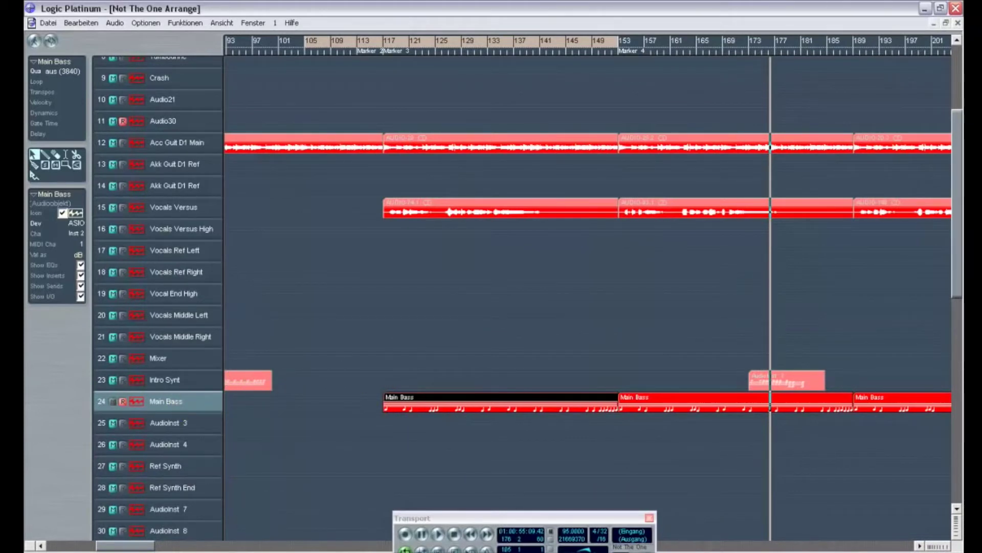
# - Switch to the Creative Surround Mixer, set the recording source to Mikrofon and back to "Was Sie hören", and minimise it
pyautogui.click(716, 551)
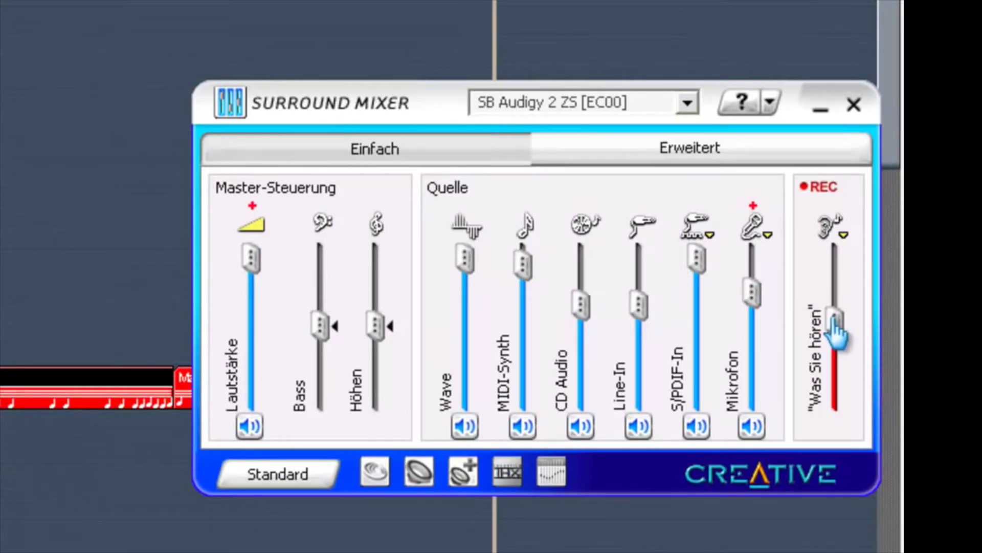
pyautogui.click(843, 237)
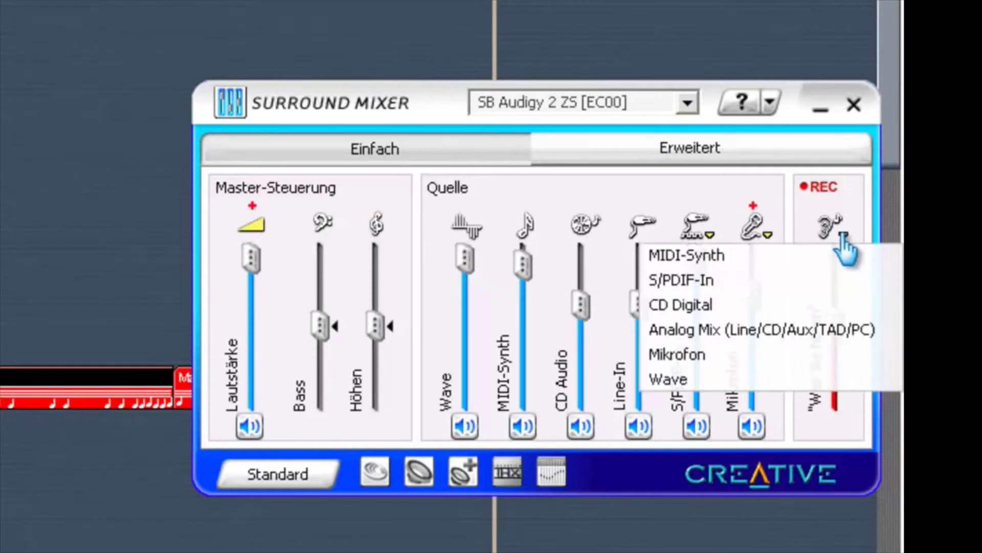
pyautogui.click(684, 357)
pyautogui.click(843, 234)
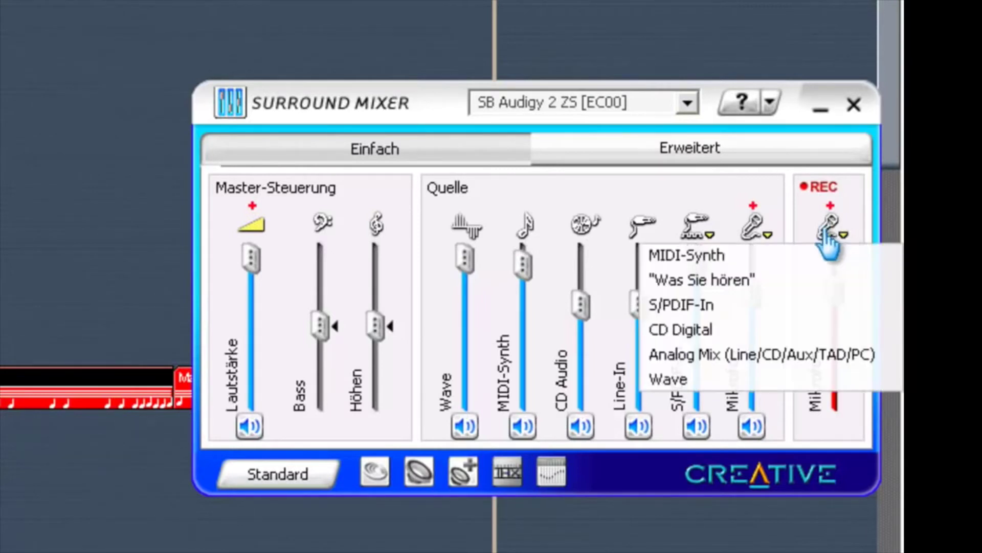
pyautogui.click(705, 283)
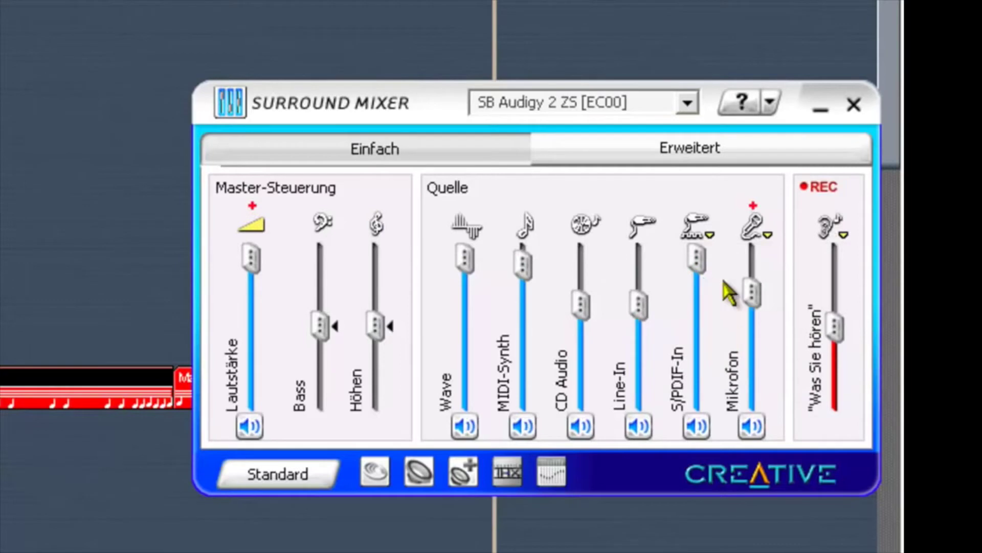
pyautogui.click(820, 108)
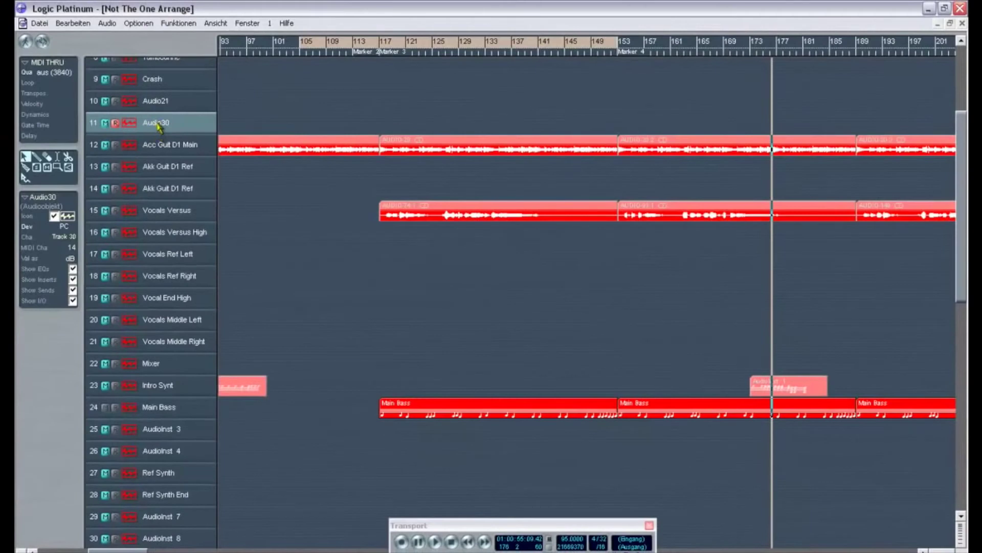
# - Unmute the Audio30 track, record a take on it through the cycle range from bar 105 to 153, and stop
pyautogui.click(116, 123)
pyautogui.press('KP_Multiply')
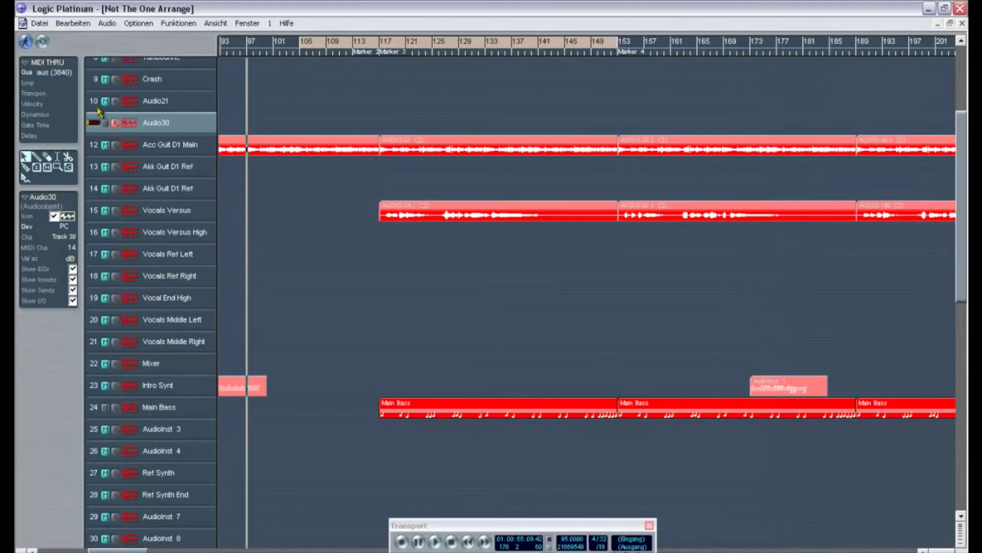
pyautogui.press('KP_Multiply')
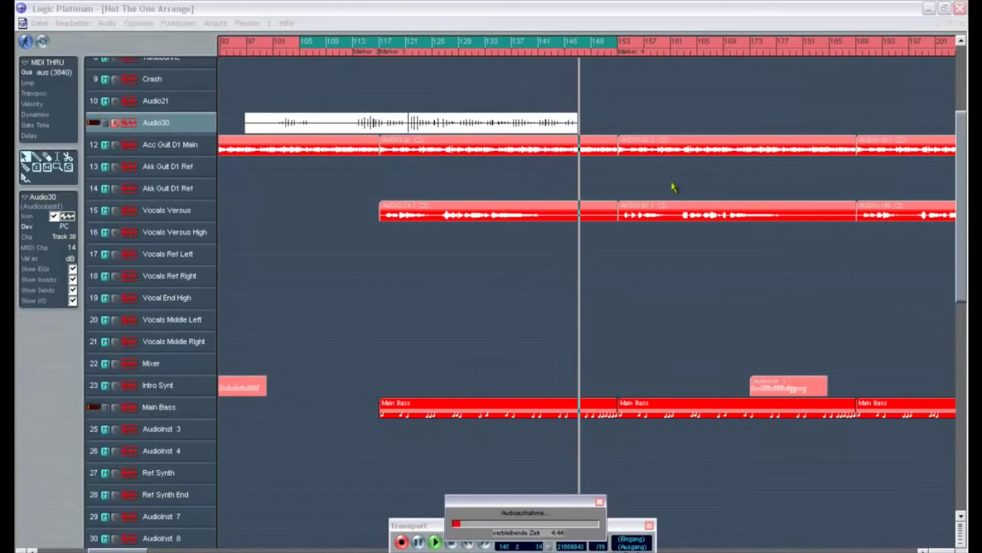
pyautogui.press('space')
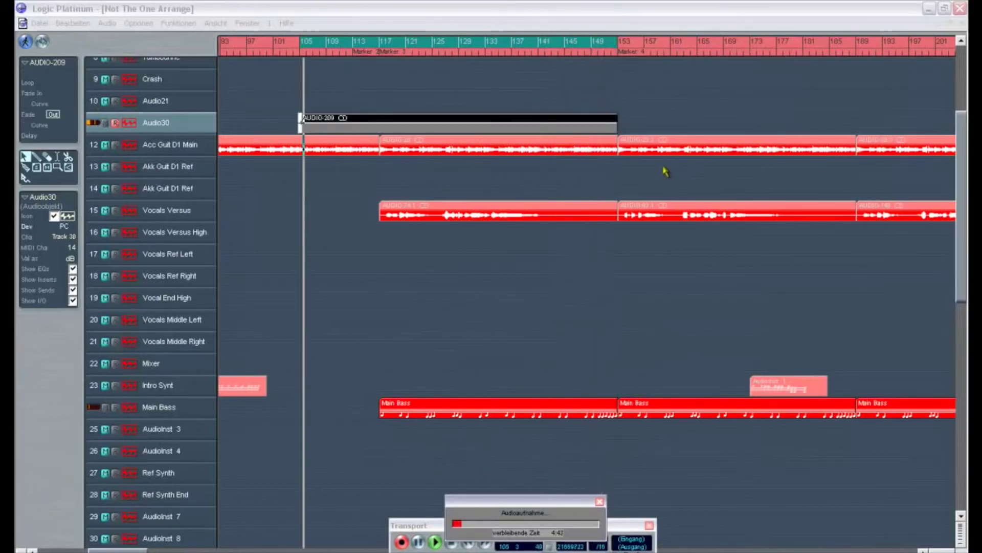
pyautogui.press('space')
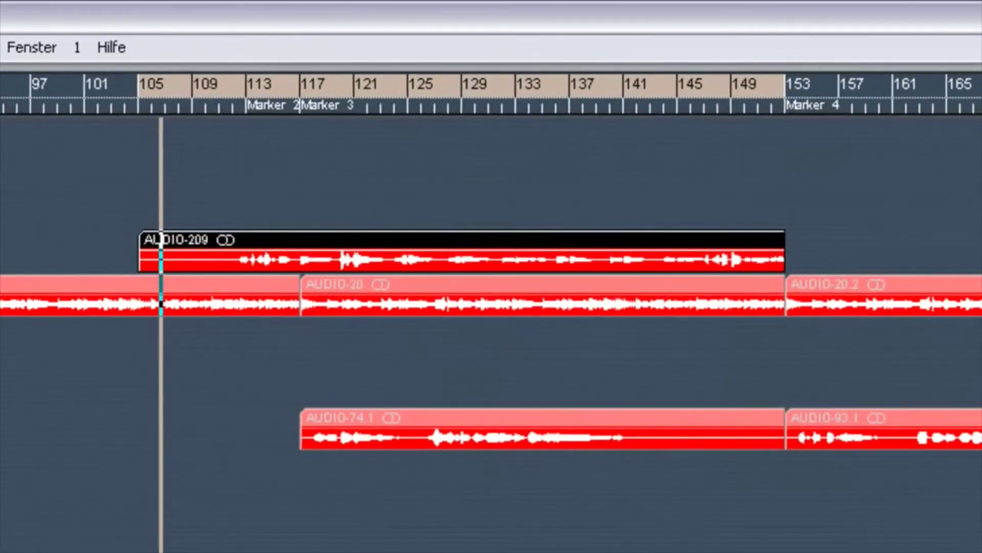
# - Mute the Main Bass track and select the newly recorded region on the Audio30 track
pyautogui.hotkey('ctrl', 'shift', 'a')
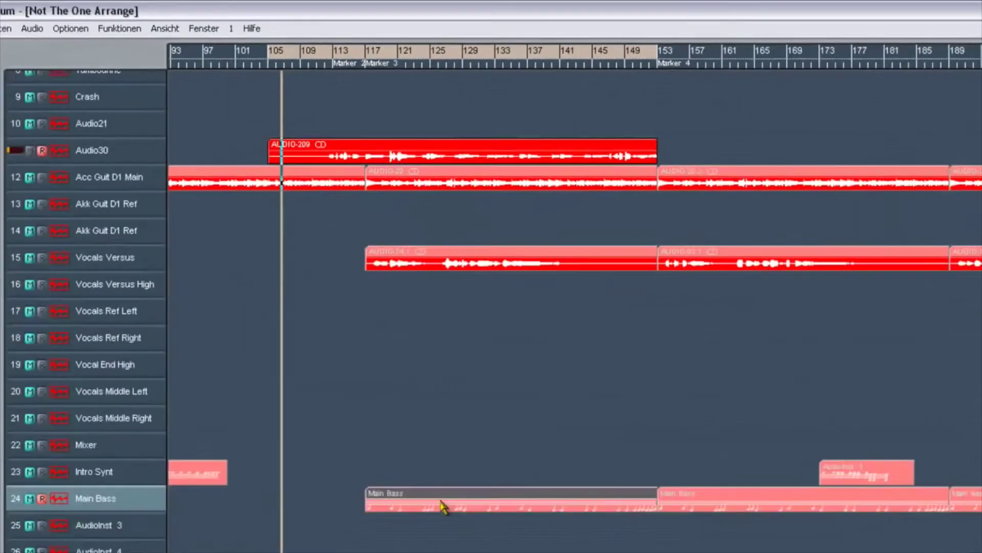
pyautogui.click(451, 407)
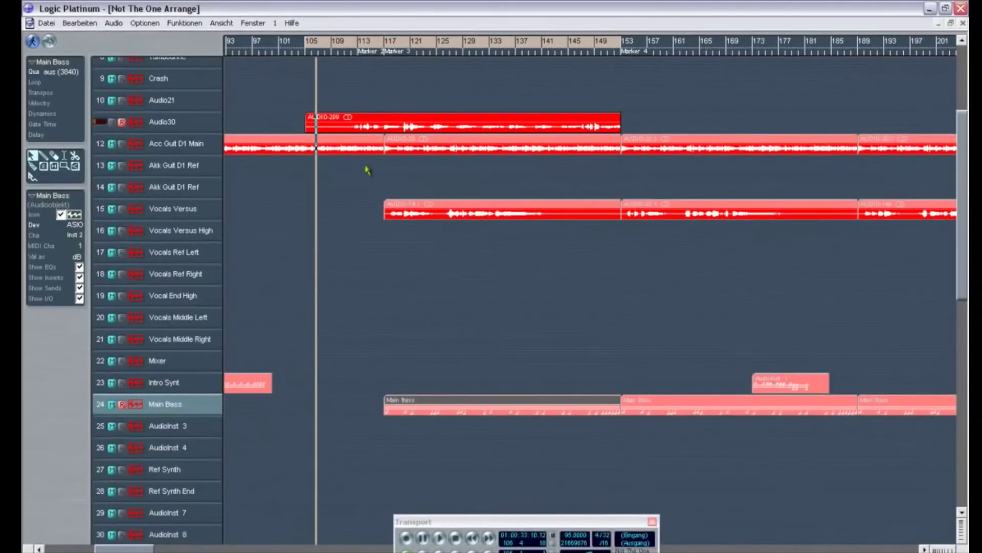
pyautogui.click(365, 131)
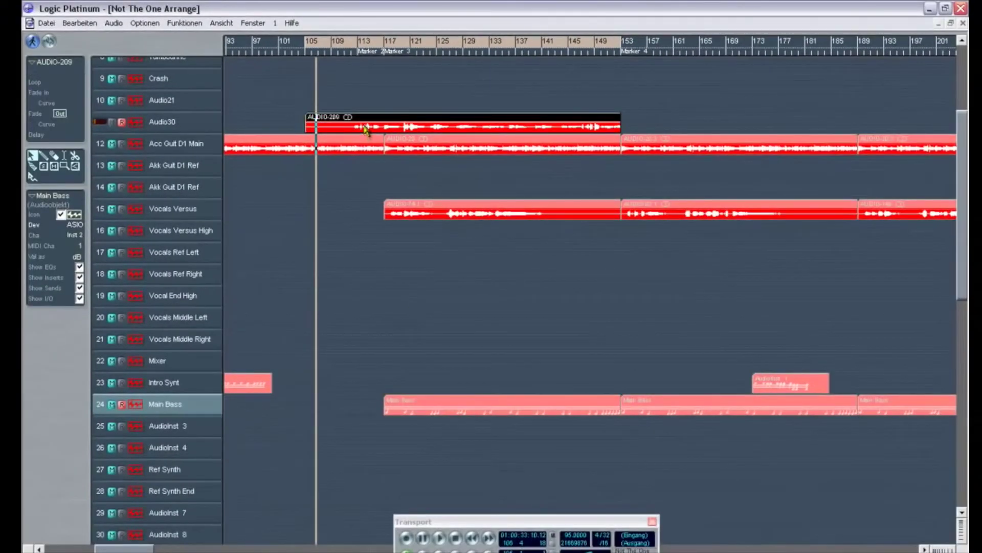
# - Mute and unmute the Audio30 track, and play back its recording with the Surround Mixer minimised
pyautogui.click(112, 123)
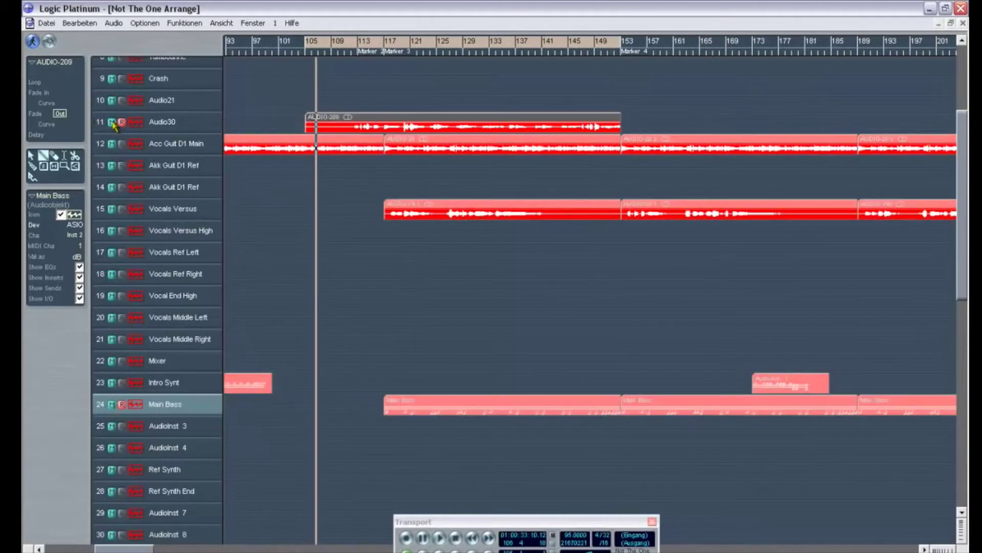
pyautogui.click(111, 123)
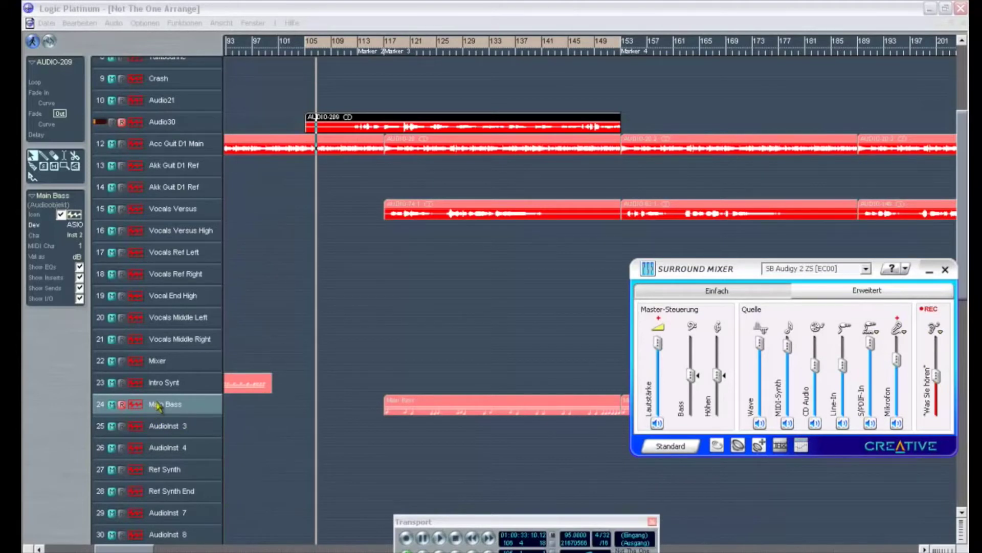
pyautogui.click(929, 272)
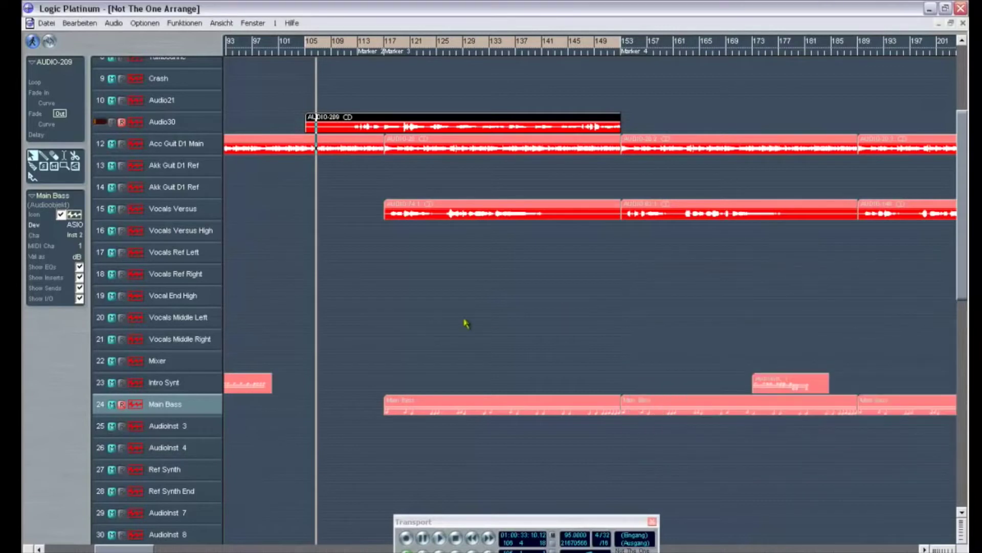
pyautogui.press('space')
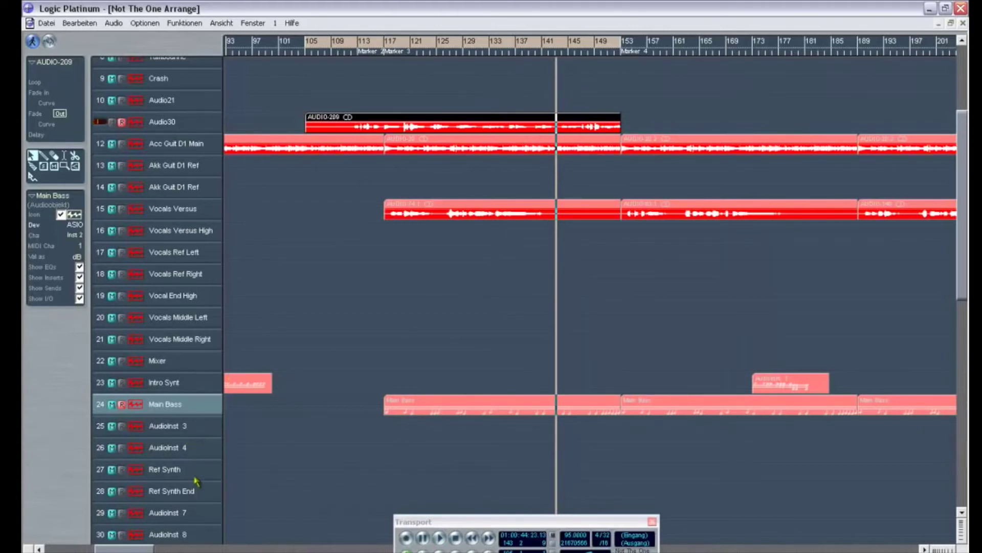
# - Select the Ref Synth track and zoom the arrangement out horizontally to show the song from bar 1
pyautogui.click(179, 471)
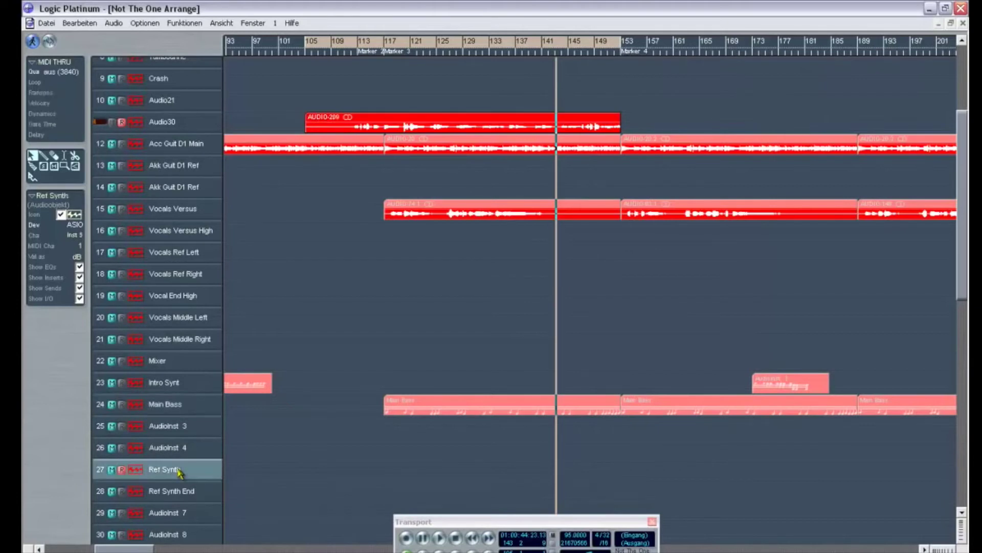
pyautogui.hotkey('ctrl', 'Left')
pyautogui.hotkey('ctrl', 'Left')
pyautogui.hotkey('ctrl', 'Left')
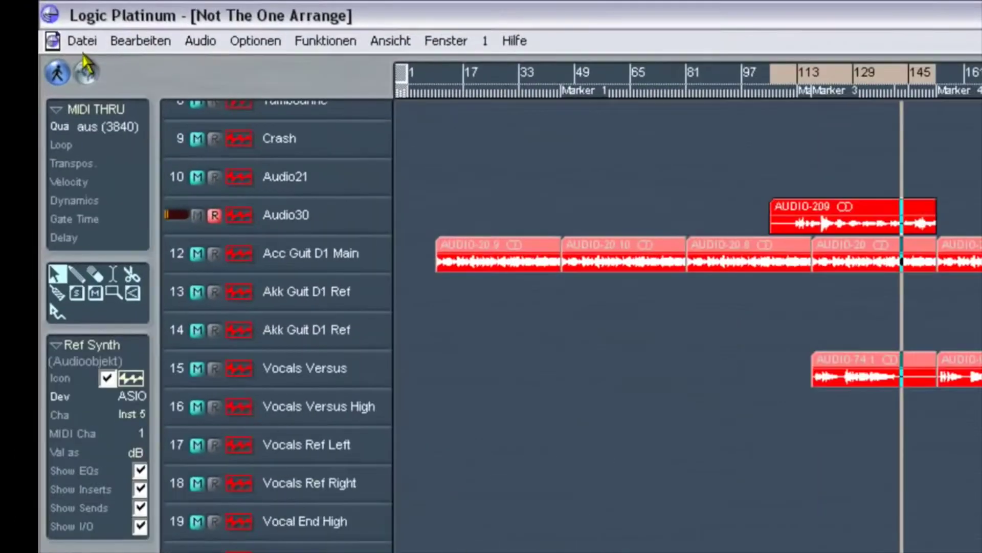
# - Save the song as V2.LSO in the Not The One 15.01.2011 folder
pyautogui.click(46, 23)
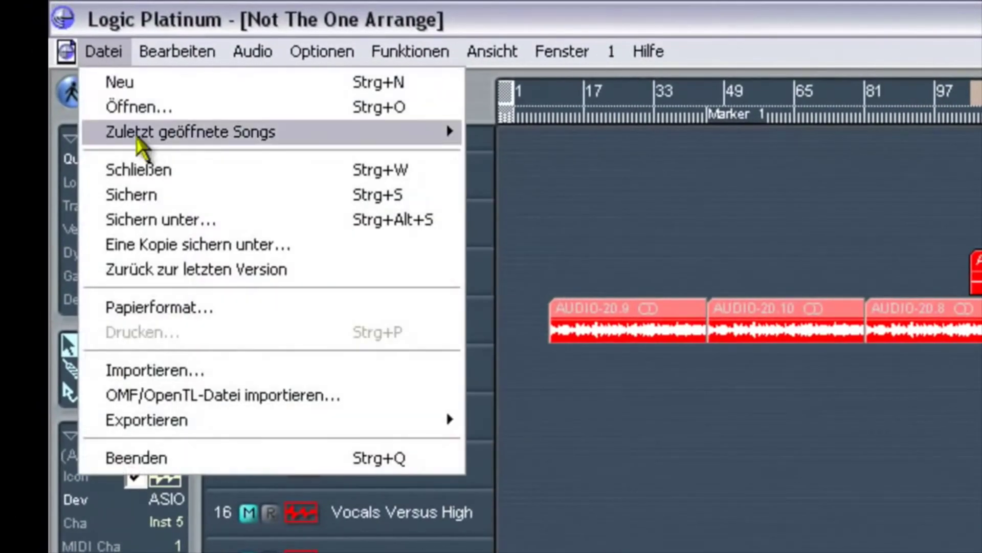
pyautogui.click(153, 220)
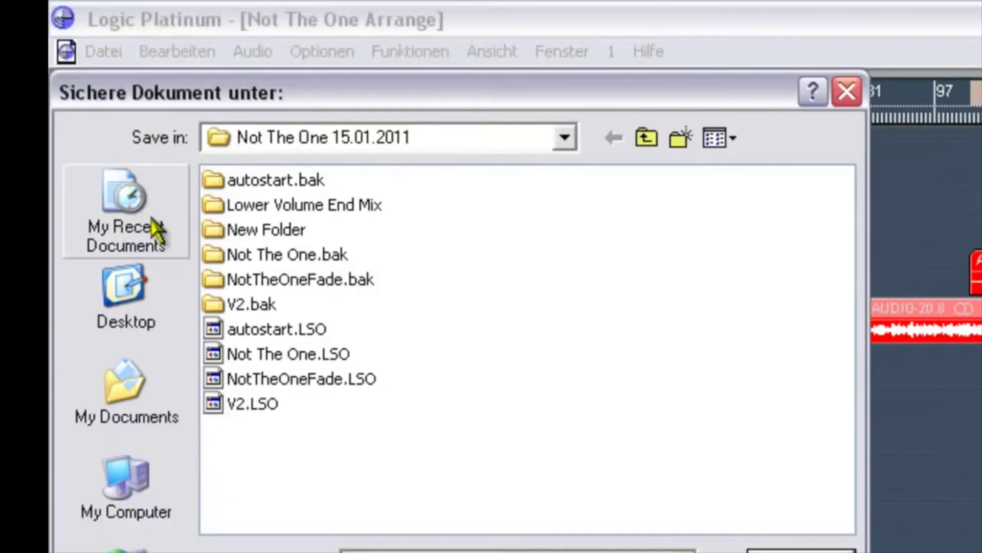
pyautogui.click(249, 405)
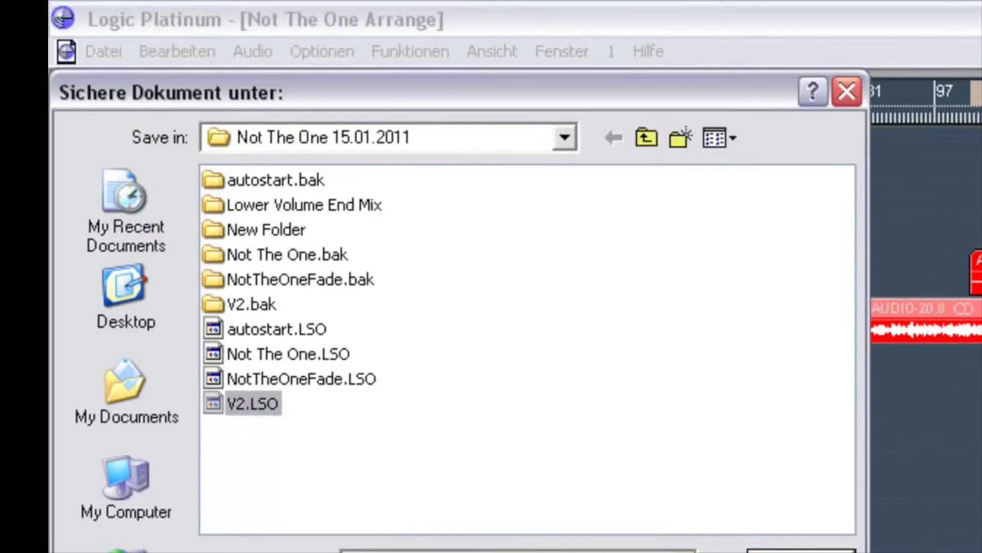
pyautogui.press('Return')
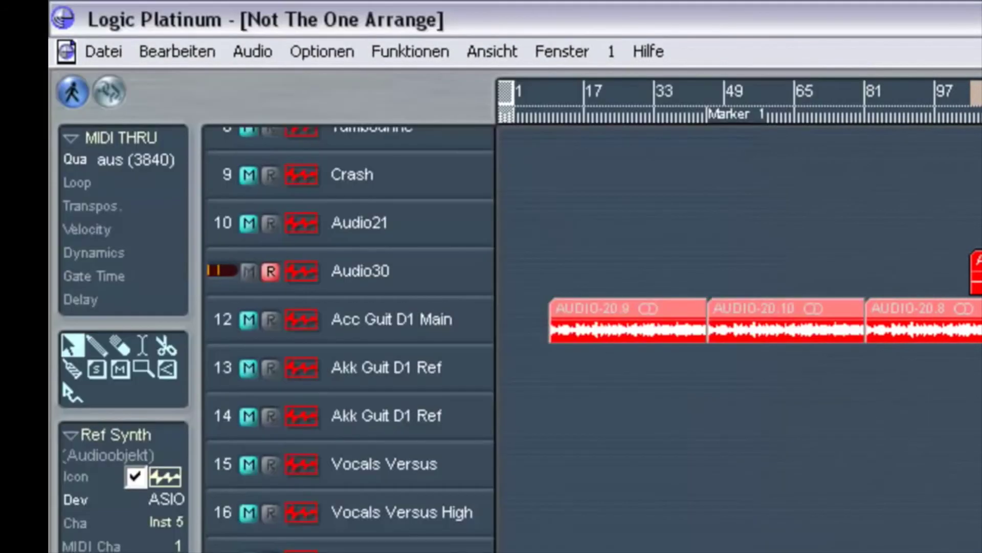
# - Close the Not The One song, leaving the Logic Platinum workspace empty
pyautogui.hotkey('ctrl', 'w')
pyautogui.click(74, 51)
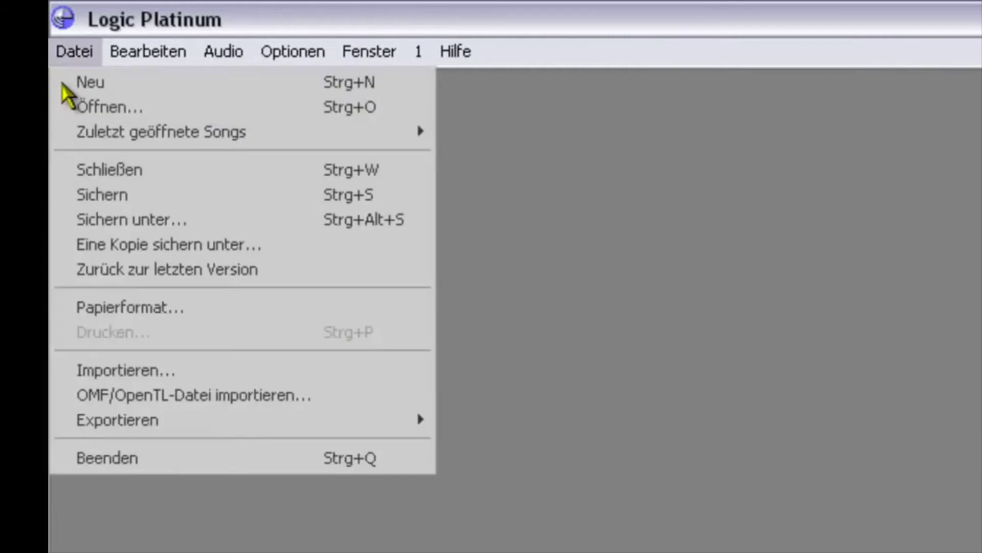
pyautogui.click(94, 169)
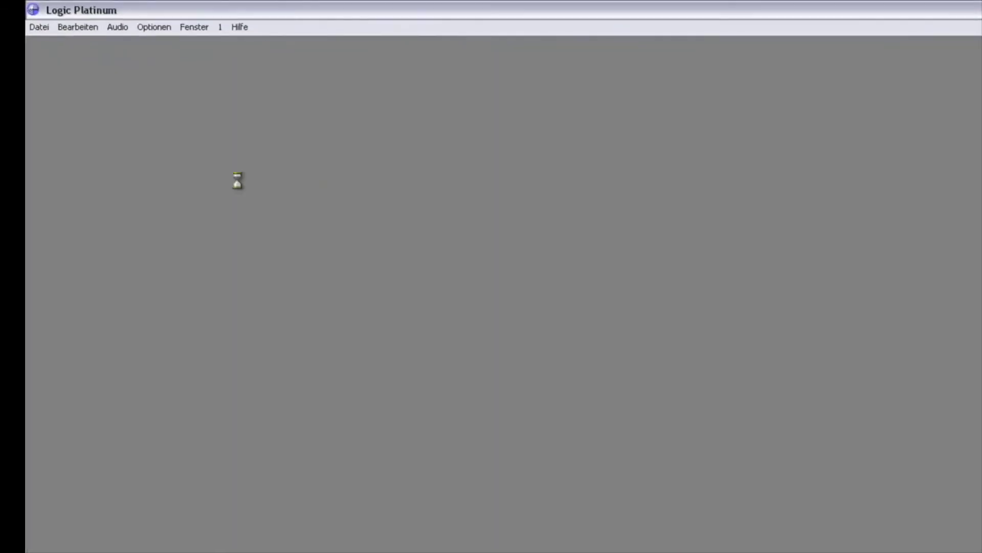
pyautogui.click(519, 311)
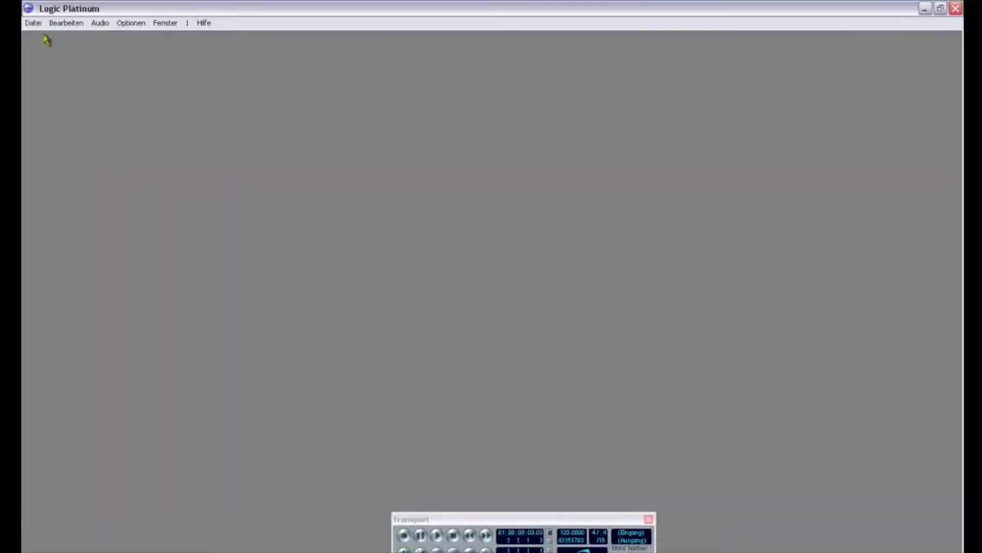
# - Close the leftover Transport window and open the song V2.LSO from the Not The One 15.01.2011 folder
pyautogui.click(33, 22)
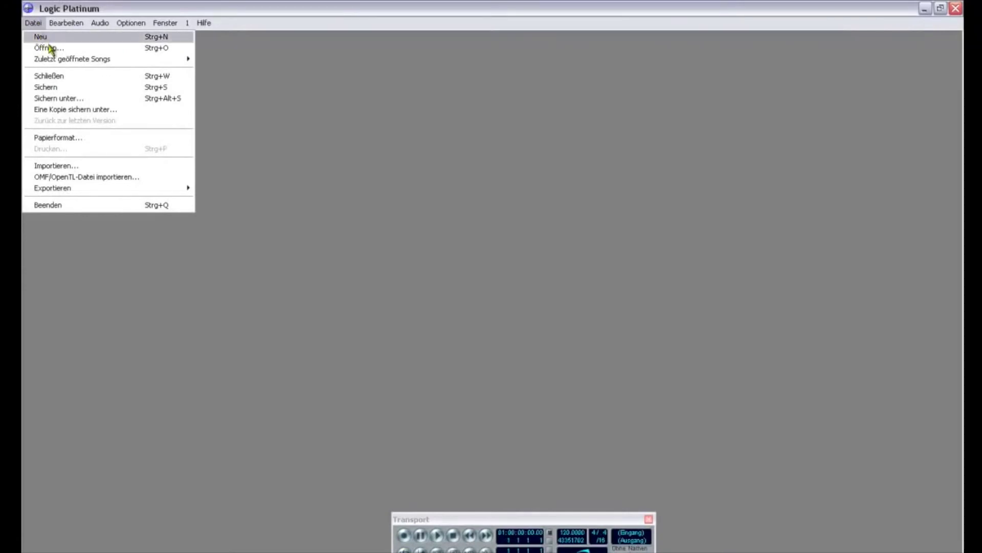
pyautogui.click(60, 77)
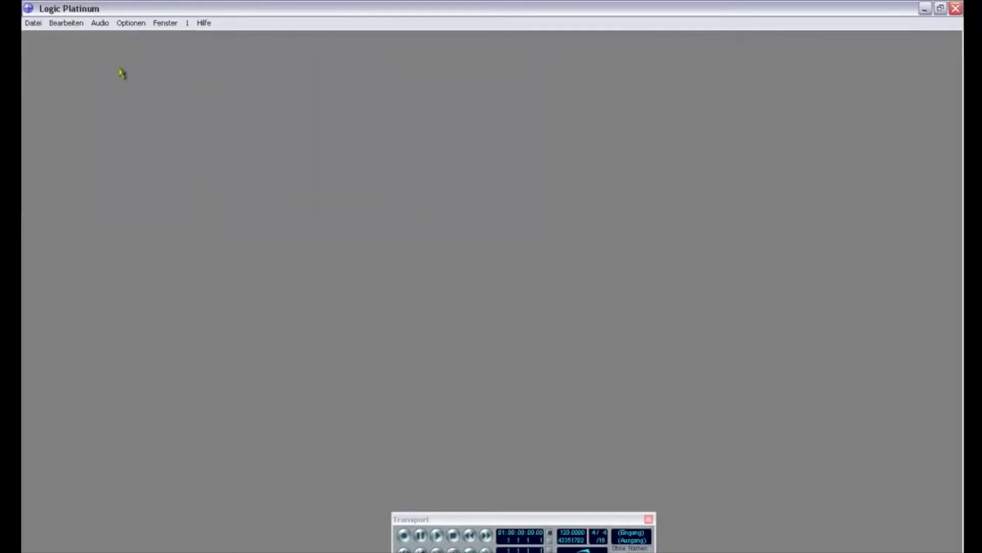
pyautogui.click(32, 23)
pyautogui.moveTo(79, 61)
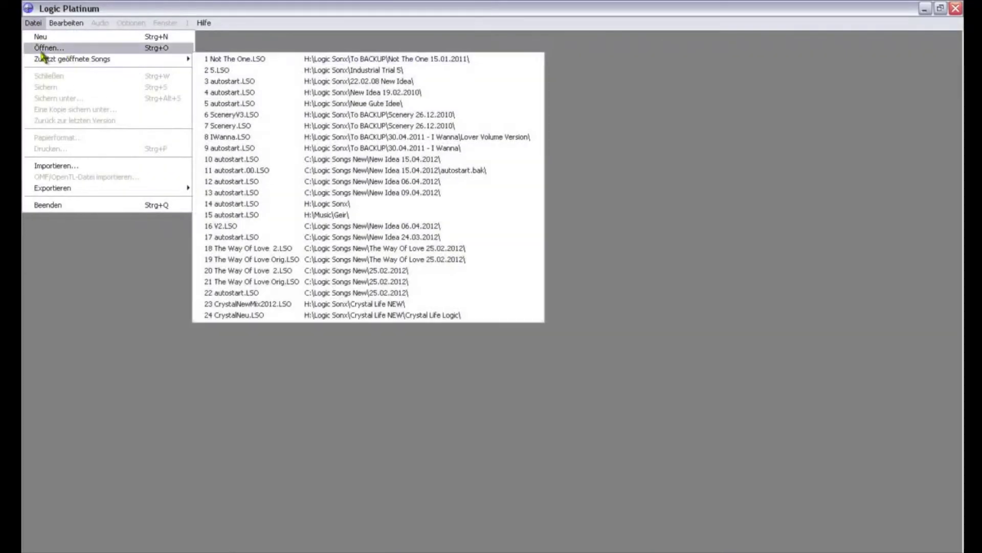
pyautogui.click(44, 48)
pyautogui.click(106, 182)
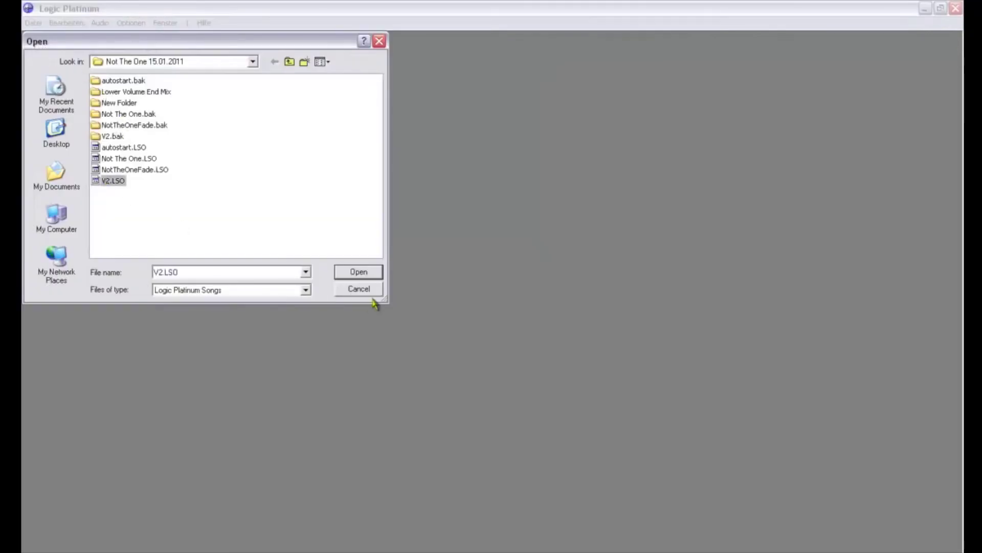
pyautogui.click(361, 273)
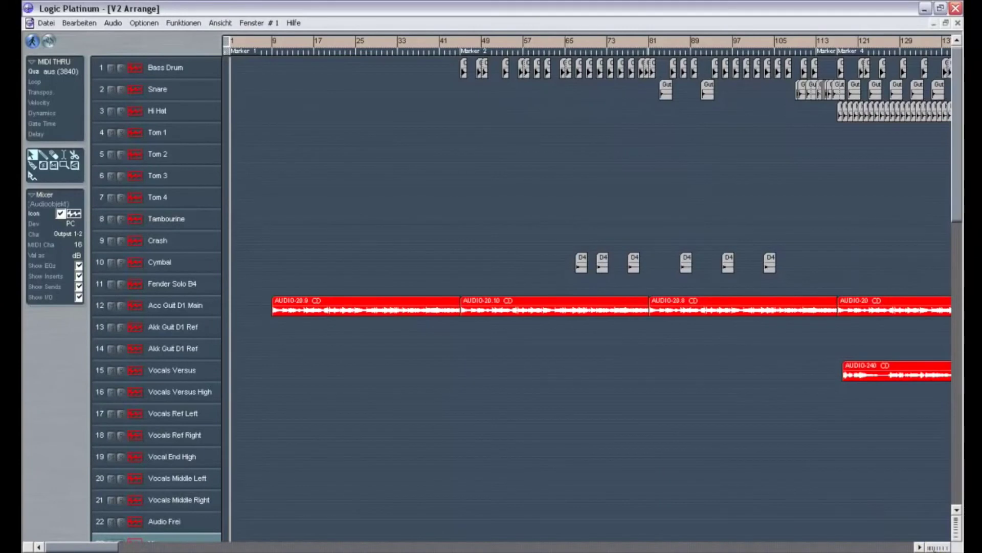
# - Select the Main Bass track and delete its instrument regions above the first part of the BounceBass2 recording
pyautogui.moveTo(961, 196); pyautogui.dragTo(962, 302)
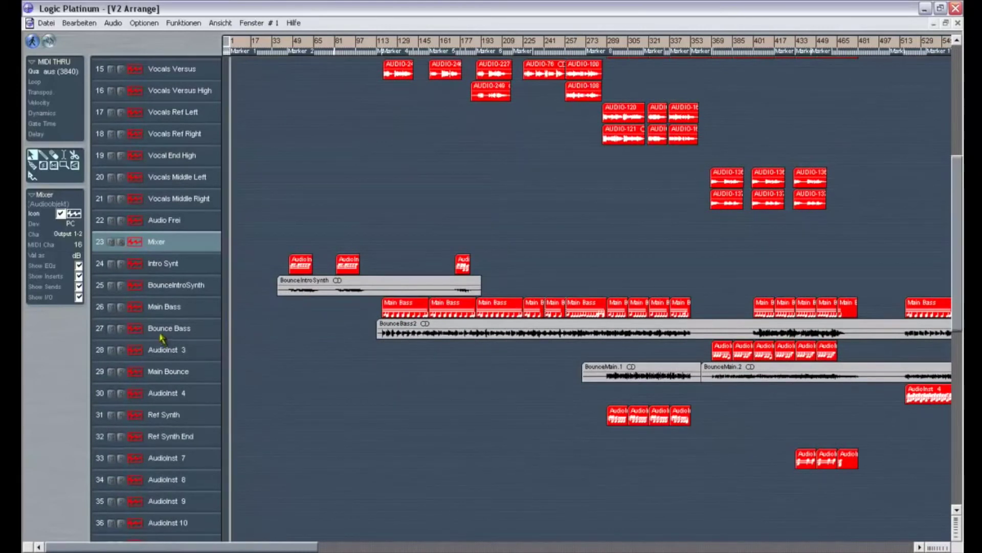
pyautogui.click(179, 332)
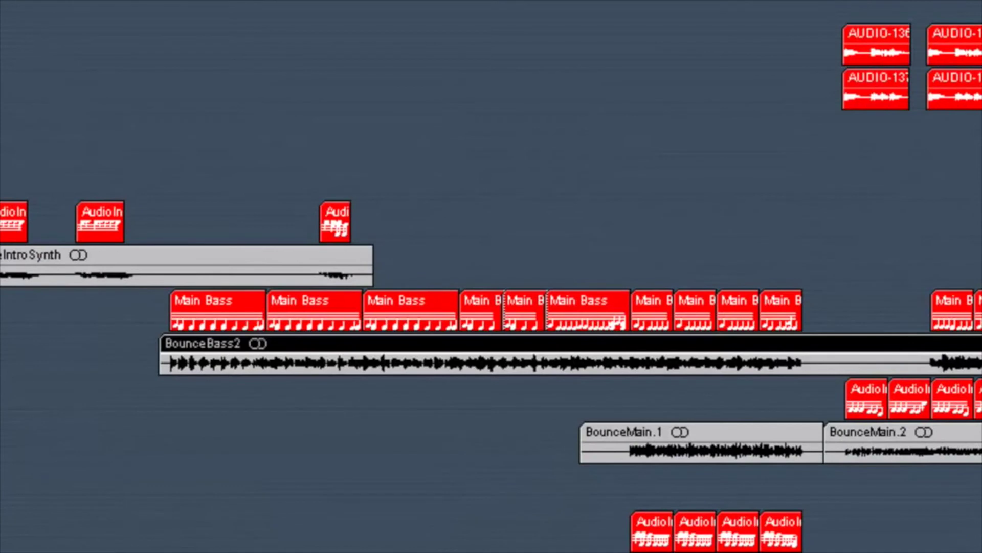
pyautogui.press('Up')
pyautogui.moveTo(100, 314); pyautogui.dragTo(977, 317)
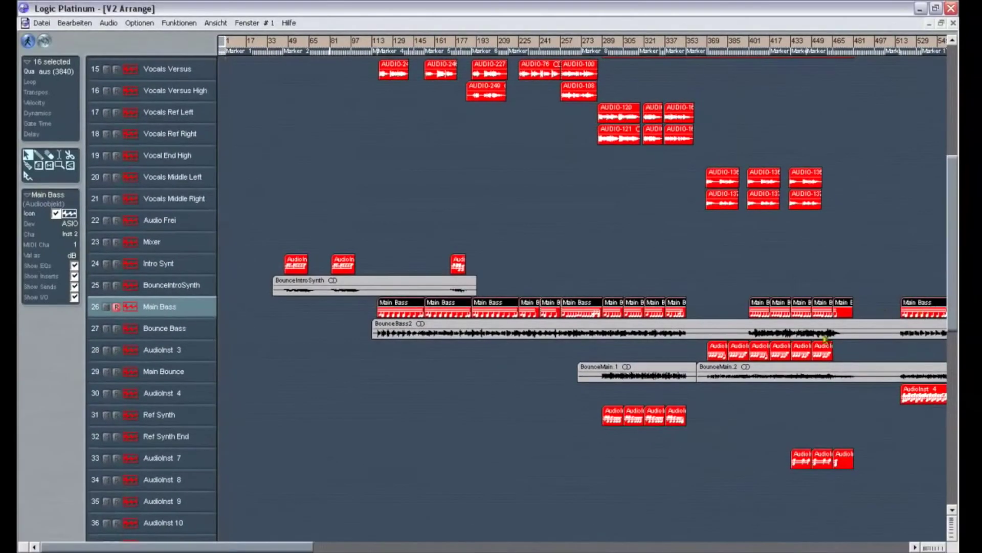
pyautogui.press('Delete')
# - Delete the instrument regions on the Ref Synth, AudioInst 7 and AudioInst 3 tracks
pyautogui.moveTo(615, 428); pyautogui.dragTo(910, 482)
pyautogui.press('Delete')
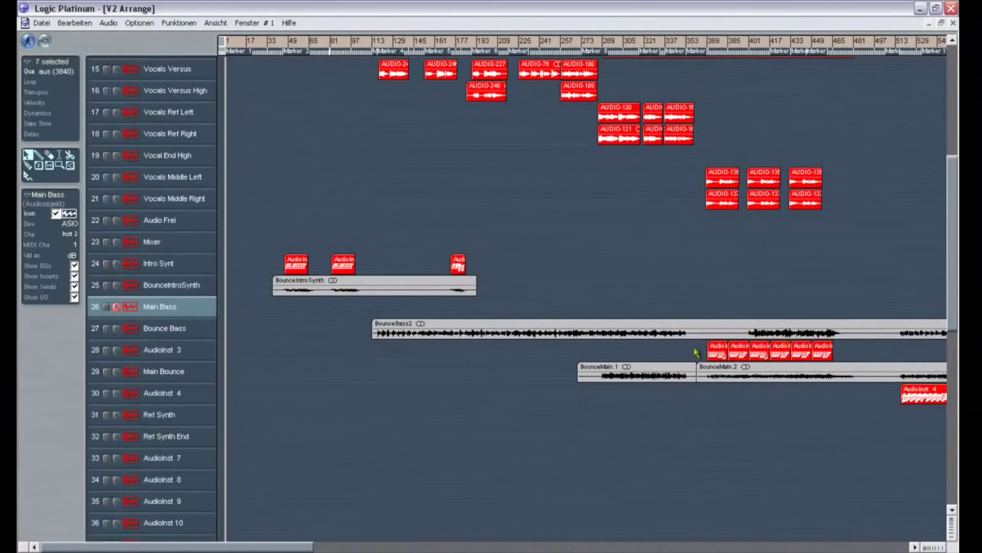
pyautogui.moveTo(691, 345); pyautogui.dragTo(878, 358)
pyautogui.press('Delete')
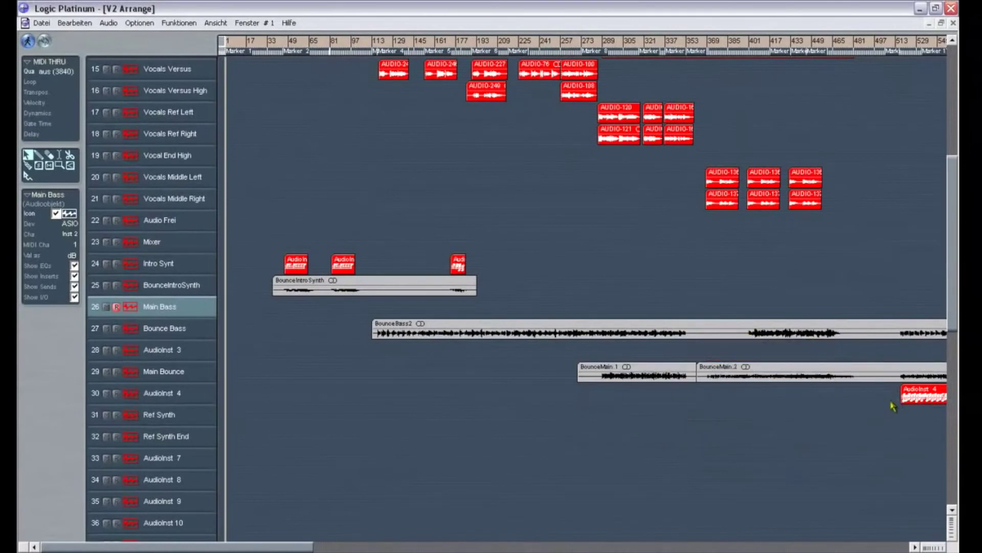
# - Delete the three instrument regions on the Intro Synt track above the BounceIntroSynth recording
pyautogui.click(905, 396)
pyautogui.moveTo(264, 220); pyautogui.dragTo(498, 263)
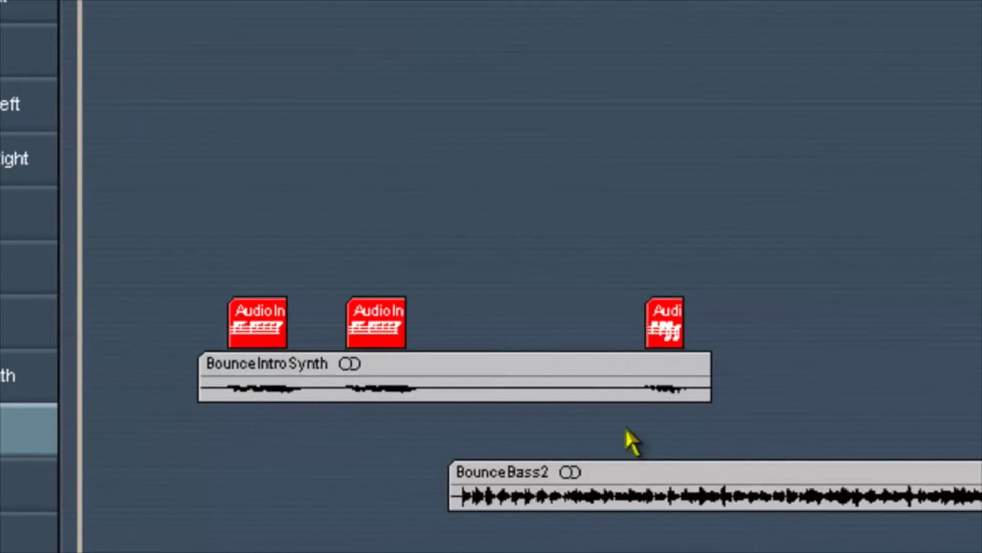
pyautogui.moveTo(248, 214); pyautogui.dragTo(660, 318)
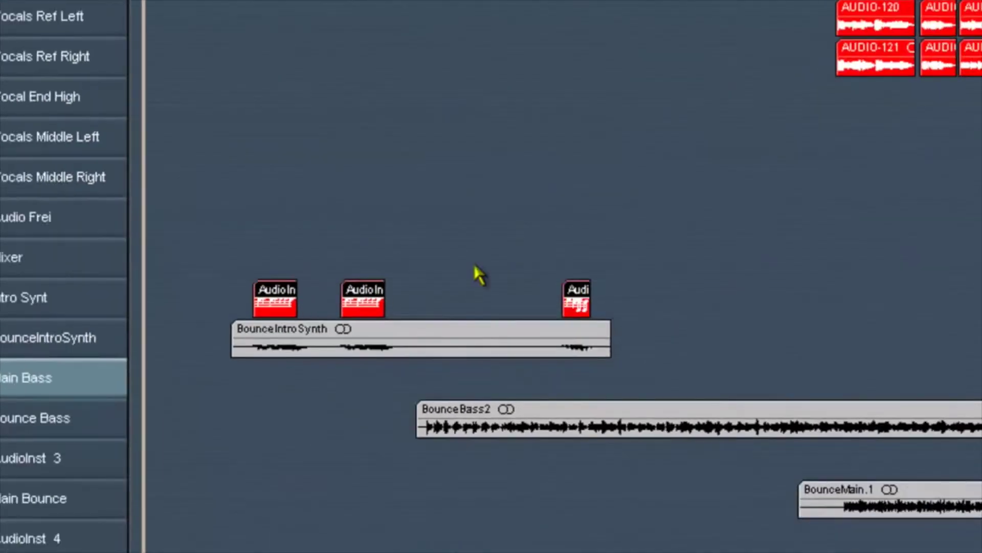
pyautogui.press('Delete')
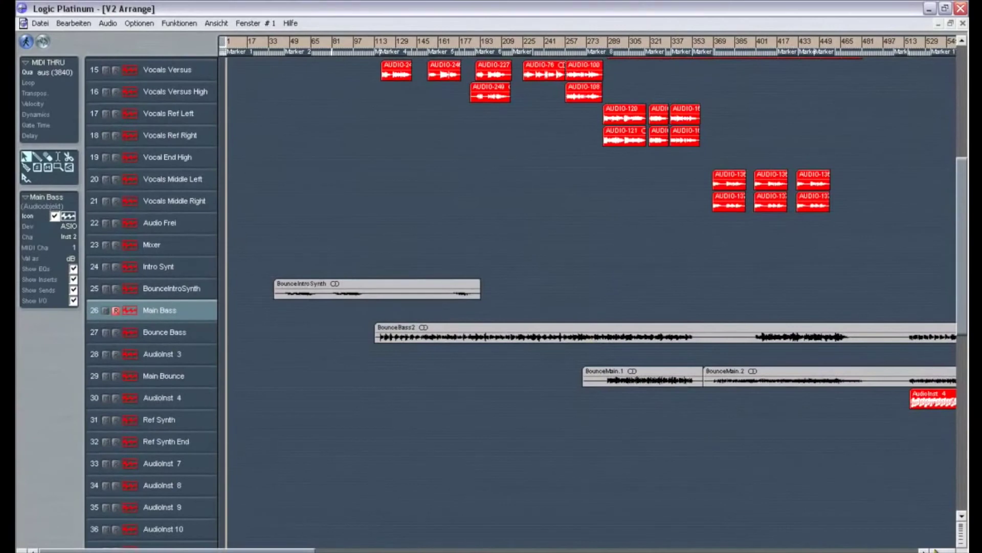
# - Delete the remaining instrument regions on the AudioInst 4, Ref Synth End and Main Bass tracks
pyautogui.hotkey('ctrl', 'Left')
pyautogui.hotkey('ctrl', 'Left')
pyautogui.hotkey('ctrl', 'Left')
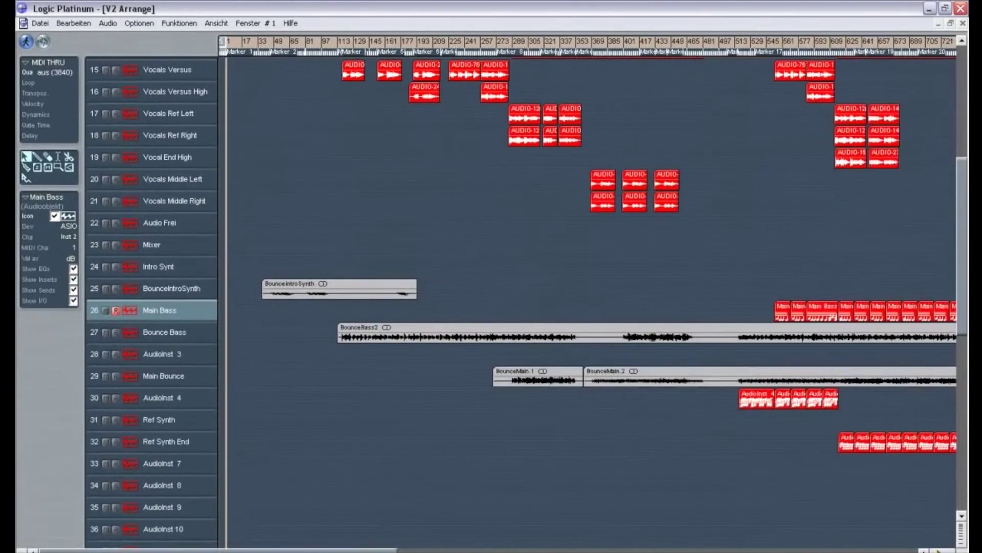
pyautogui.moveTo(735, 488); pyautogui.dragTo(398, 401)
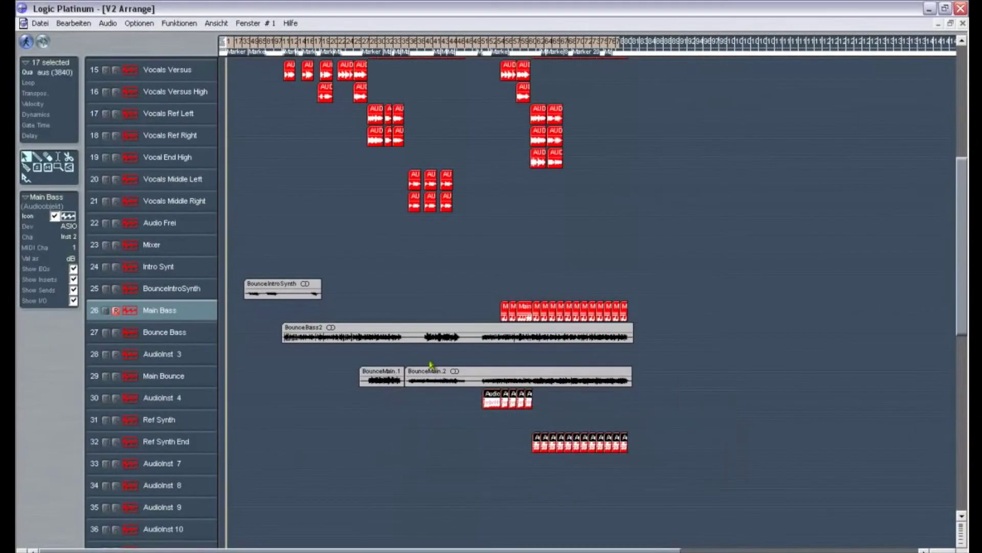
pyautogui.press('Delete')
pyautogui.moveTo(465, 273); pyautogui.dragTo(660, 320)
pyautogui.press('Delete')
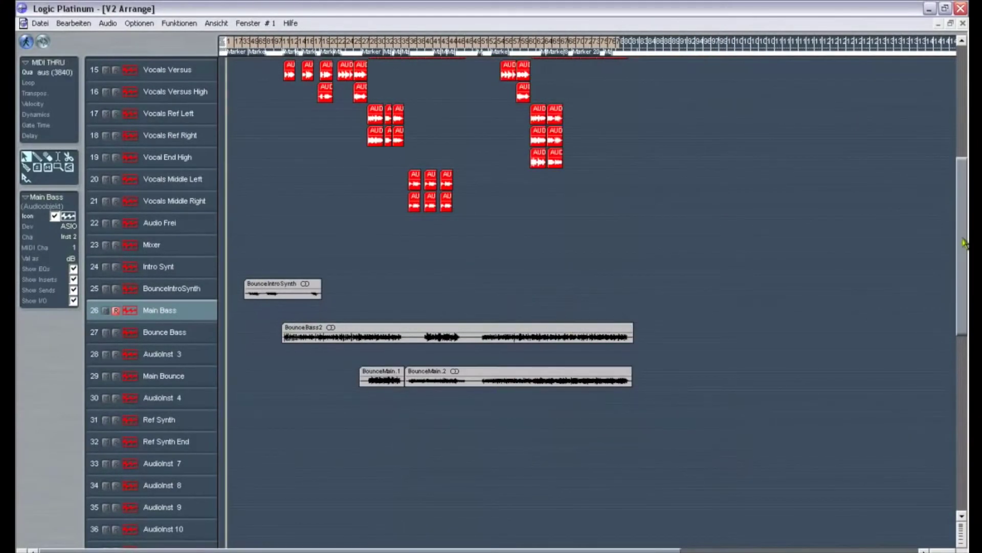
# - Select the Mixer track, set its device to PC and switch its Output 1-2 automation mode to off
pyautogui.moveTo(964, 243); pyautogui.dragTo(965, 174)
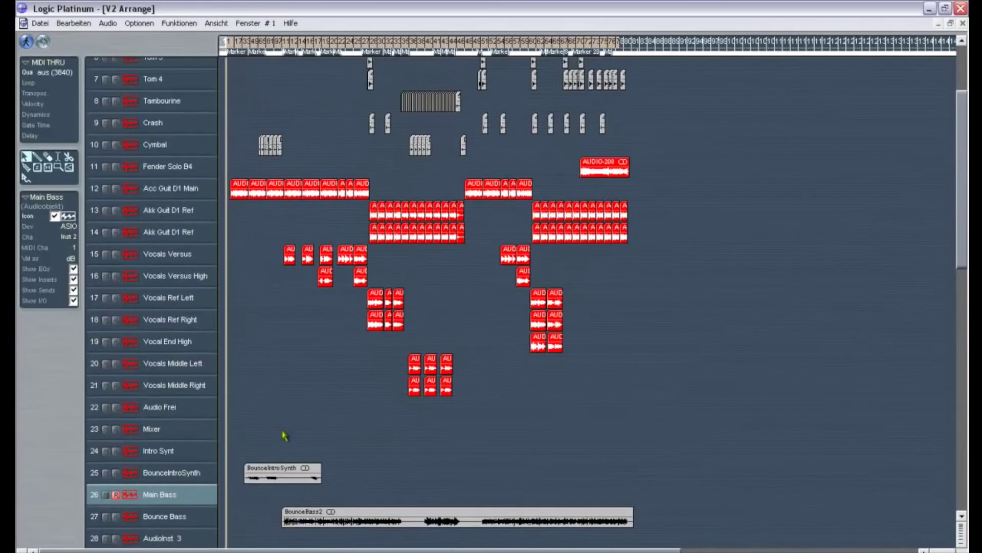
pyautogui.moveTo(964, 250); pyautogui.dragTo(955, 300)
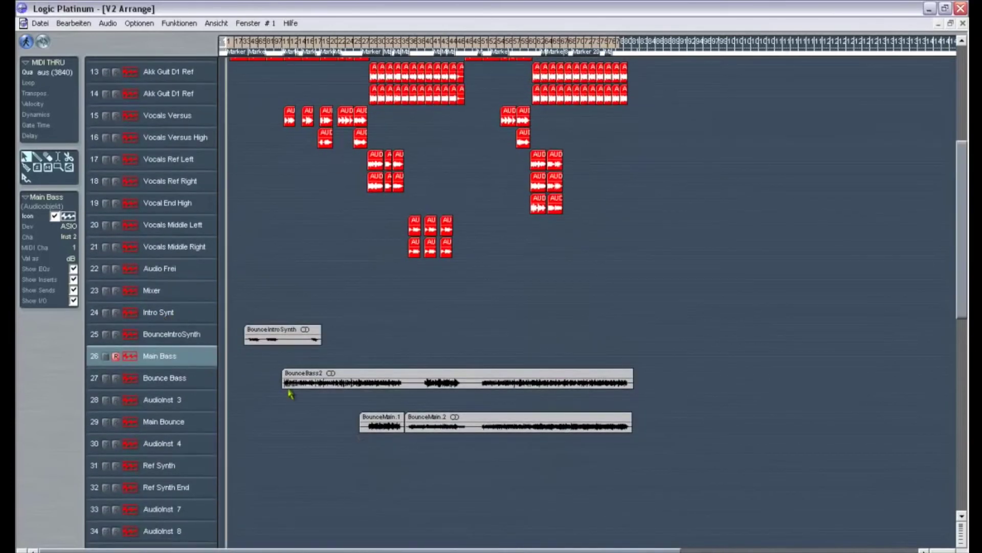
pyautogui.click(169, 338)
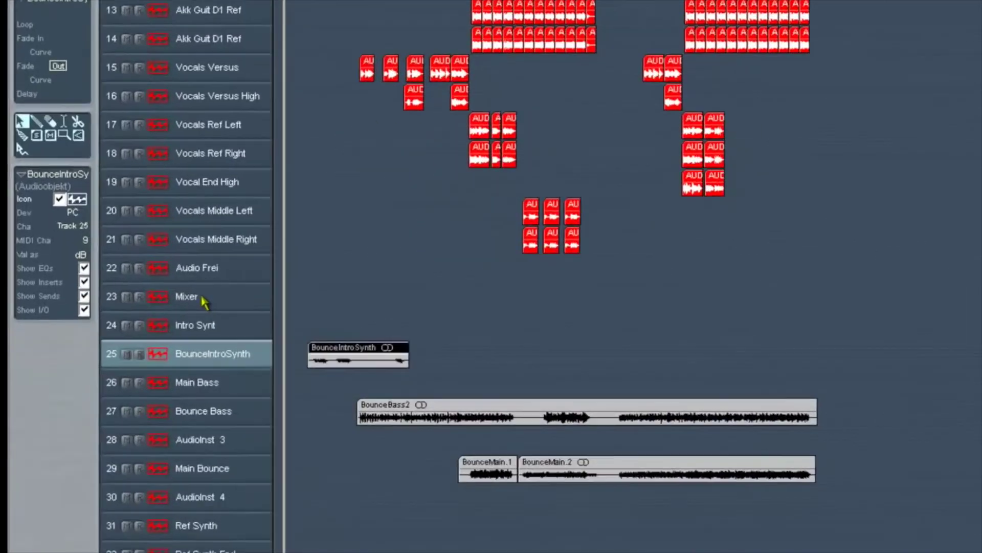
pyautogui.click(161, 291)
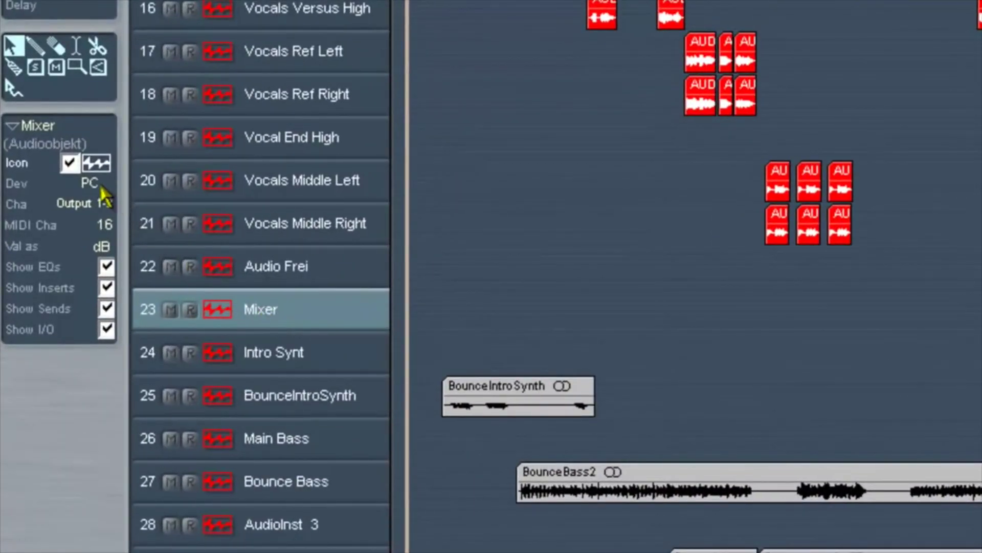
pyautogui.click(101, 187)
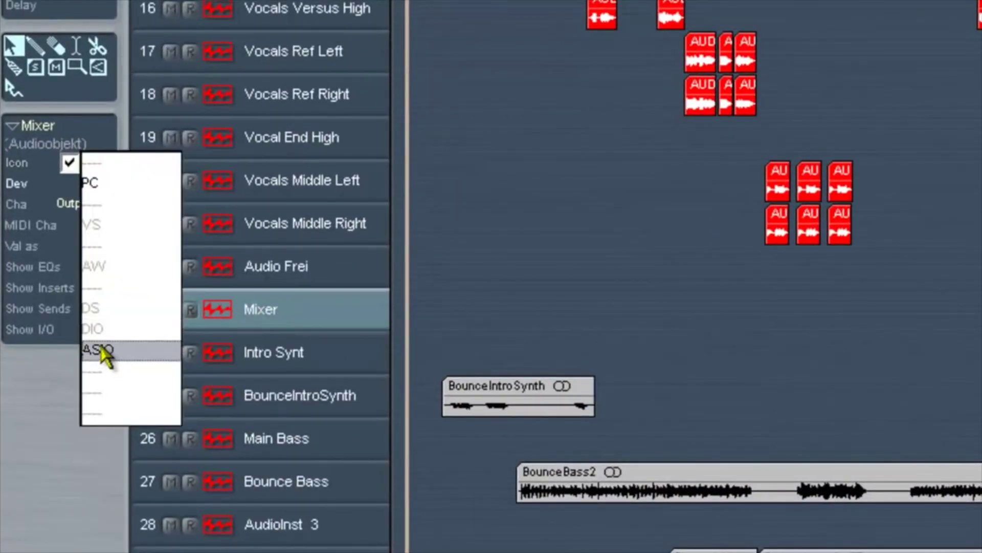
pyautogui.click(96, 189)
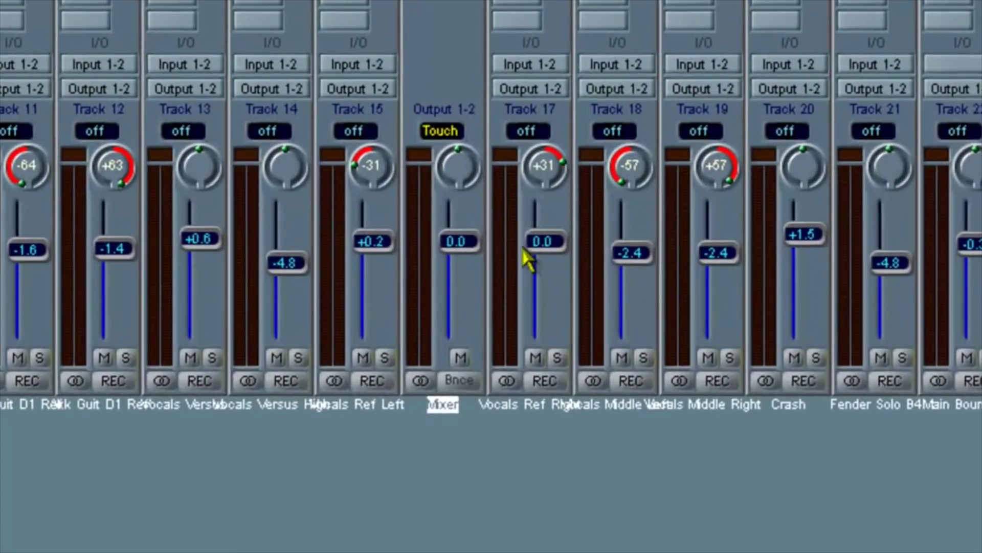
pyautogui.click(443, 131)
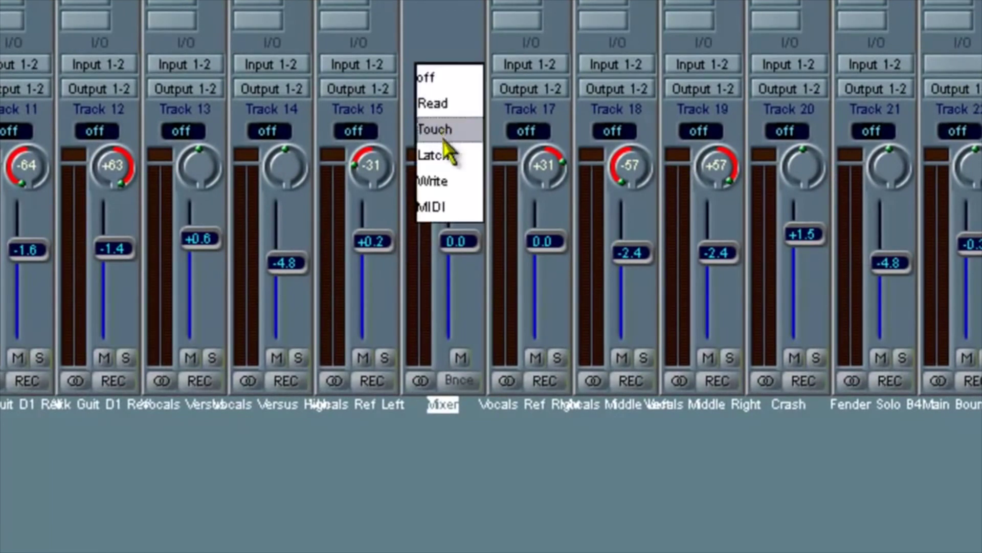
pyautogui.click(427, 78)
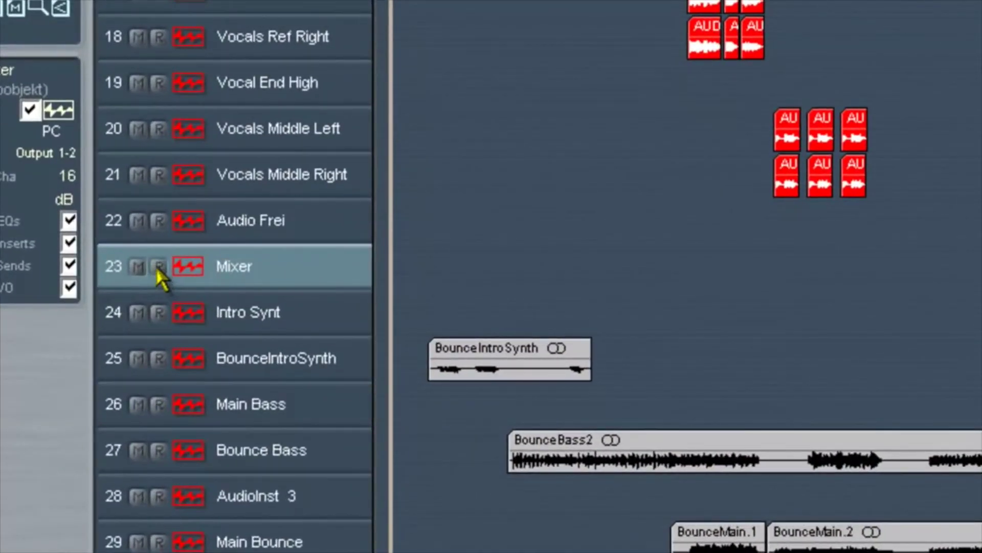
# - Examine the bounce options for Output 1-2 with Wave as the file format, and cancel the bounce
pyautogui.hotkey('ctrl', 'b')
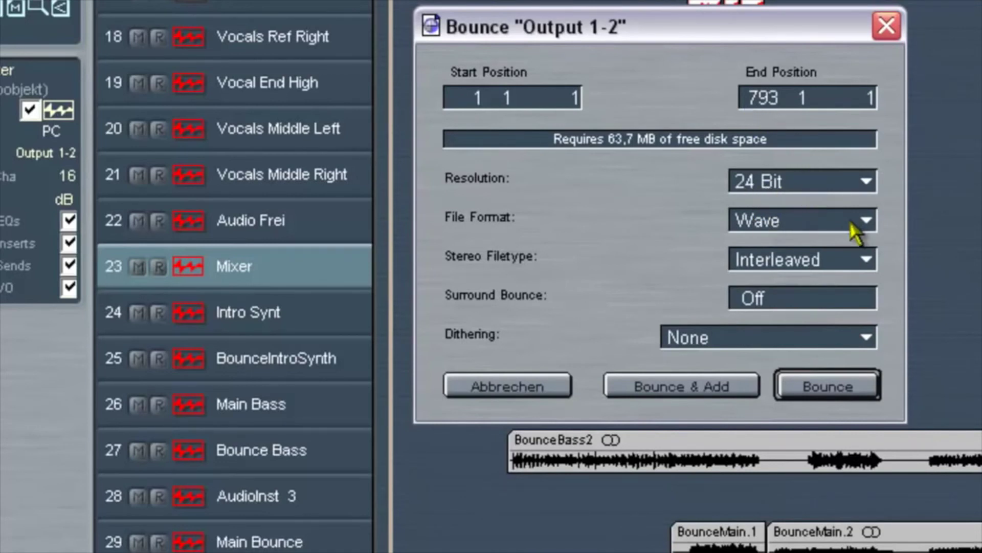
pyautogui.click(865, 219)
pyautogui.click(775, 225)
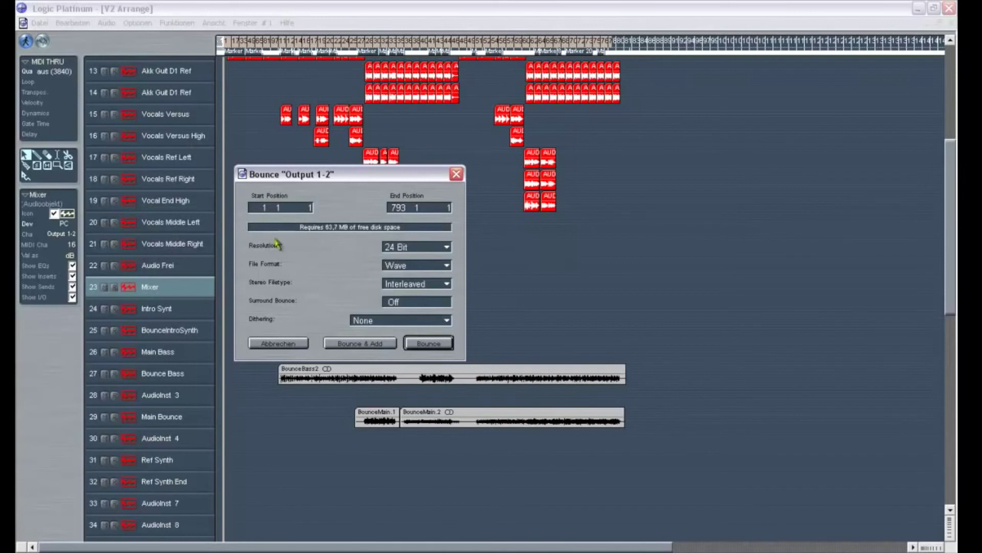
pyautogui.click(280, 343)
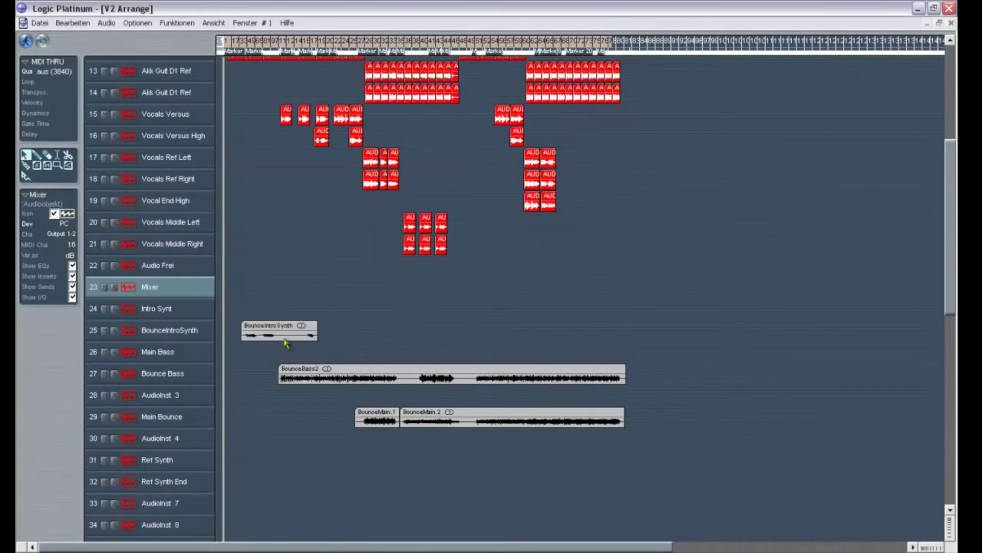
# - Lower the Mixer track's Output 1-2 fader and play the song briefly from near the start of the BounceBass2 region
pyautogui.doubleClick(145, 287)
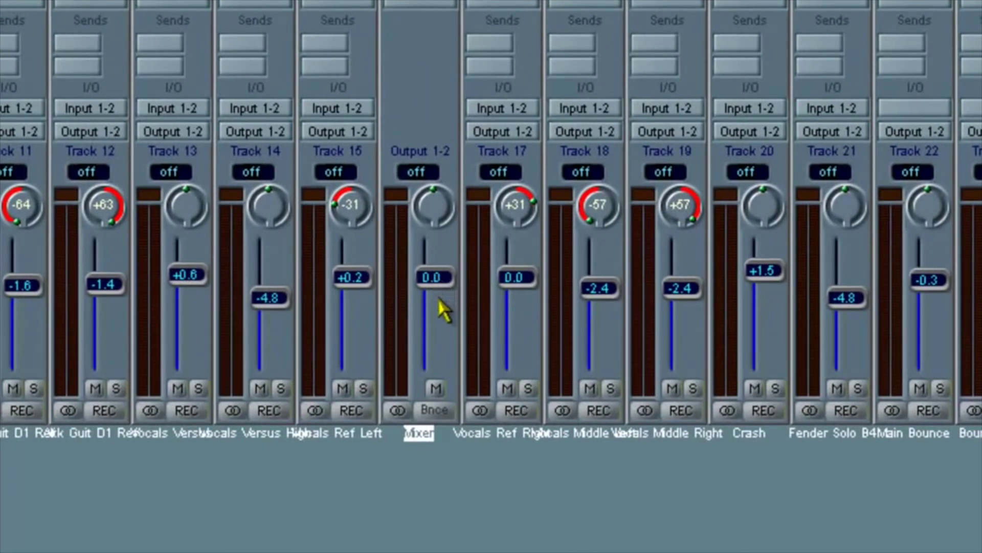
pyautogui.moveTo(435, 277); pyautogui.dragTo(416, 343)
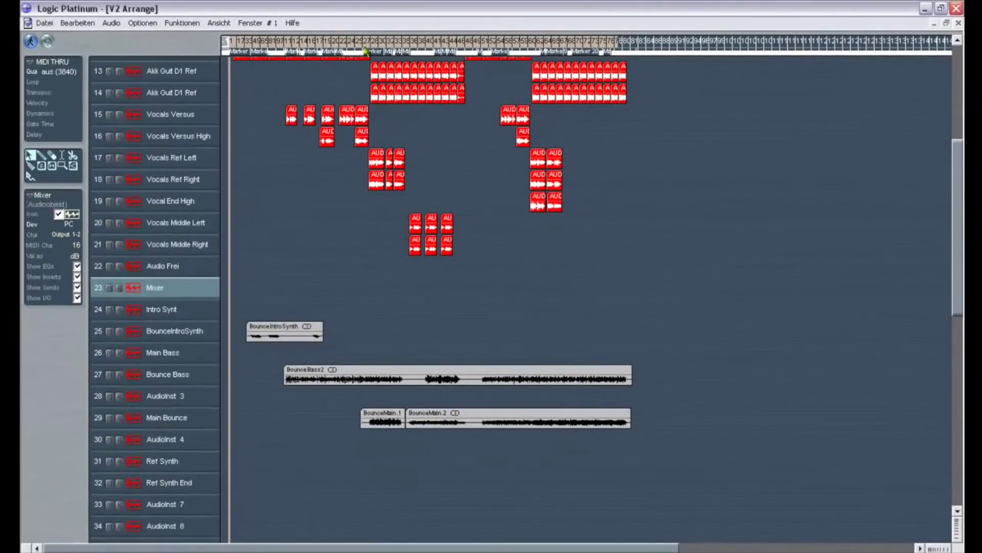
pyautogui.doubleClick(289, 54)
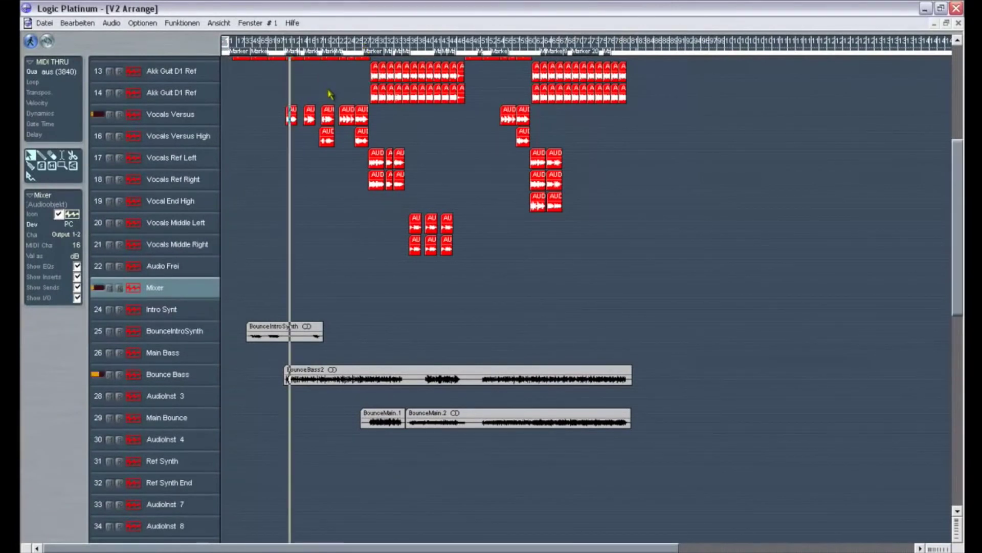
pyautogui.click(522, 318)
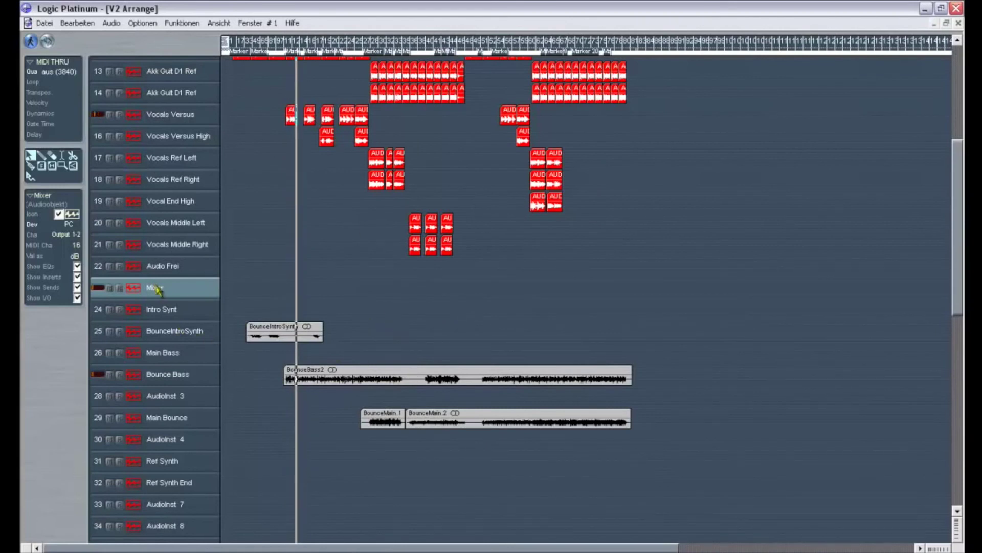
pyautogui.press('space')
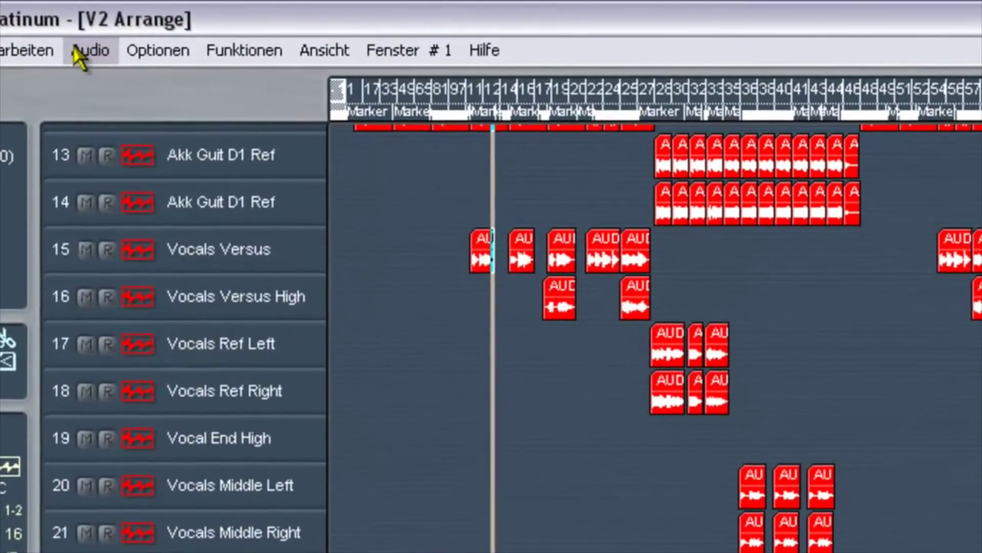
# - Disable the ASIO driver in the audio hardware and driver preferences
pyautogui.click(79, 54)
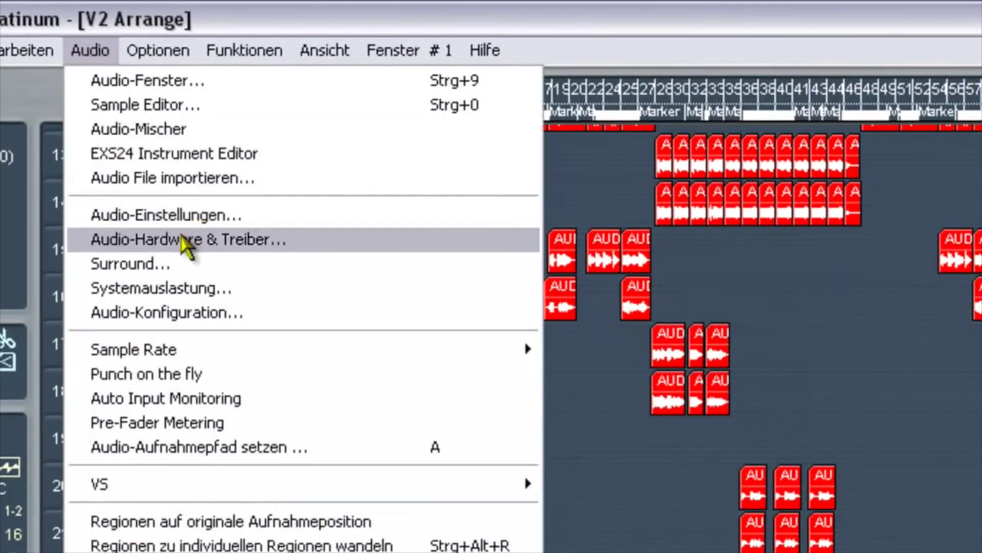
pyautogui.click(246, 239)
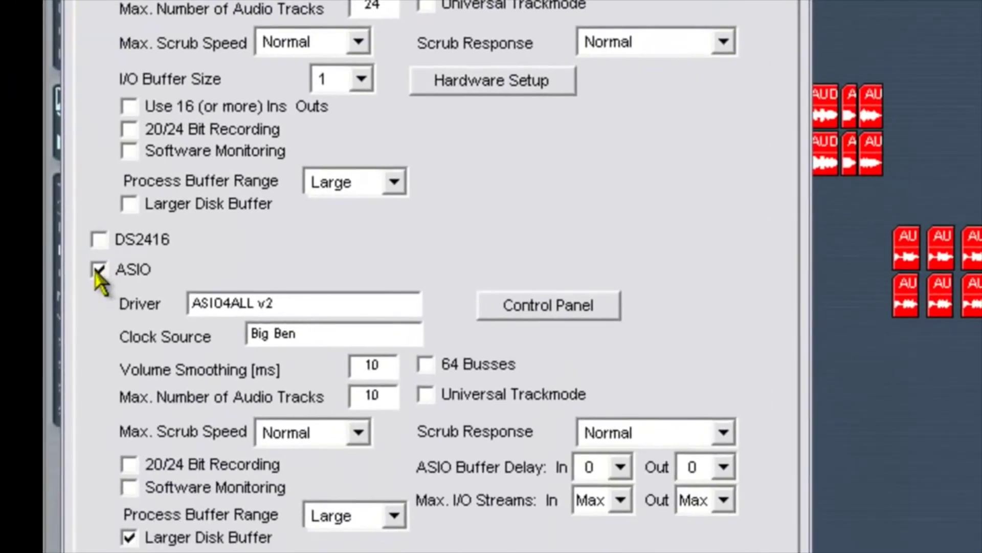
pyautogui.click(97, 269)
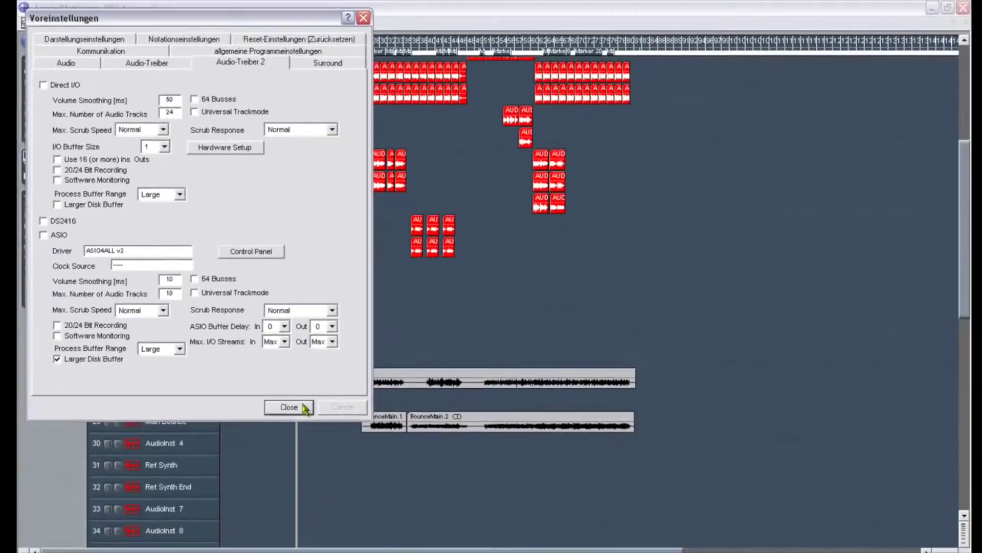
# - Check the PC AV driver settings in the audio driver preferences and close the preferences
pyautogui.click(149, 65)
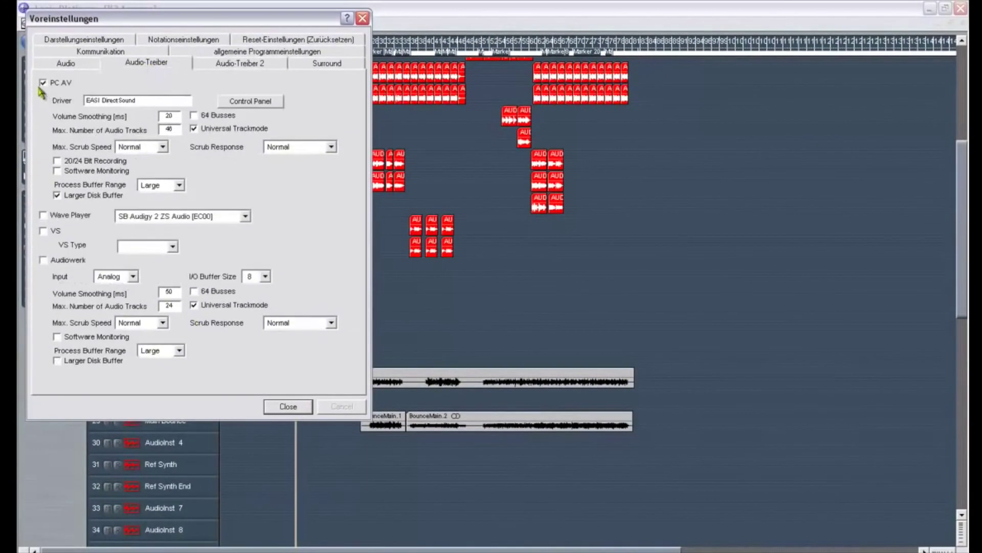
pyautogui.click(288, 406)
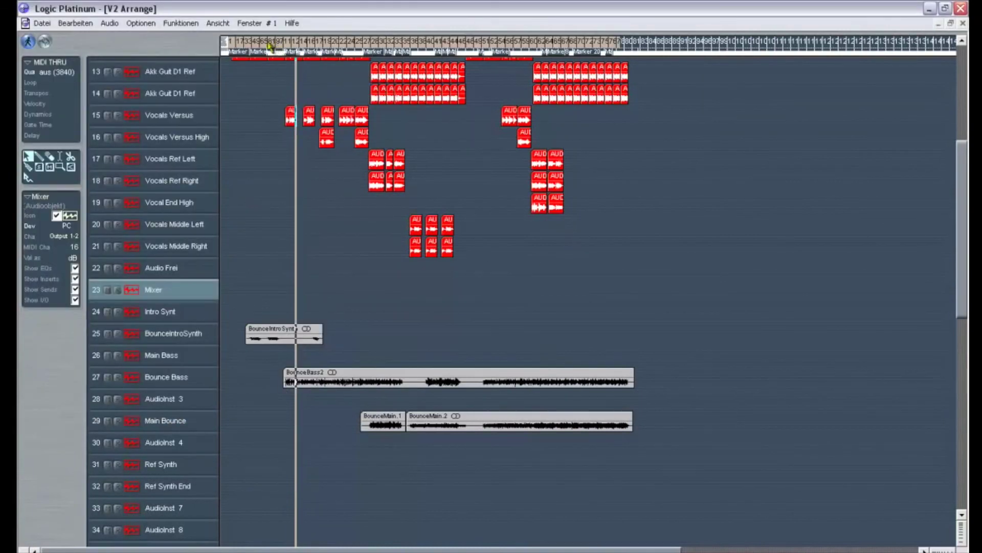
# - Return the song position to bar 1 and display the arrangement across its full length, including the Mixer track
pyautogui.moveTo(228, 45); pyautogui.dragTo(641, 53)
pyautogui.press('KP_0')
pyautogui.press('1')
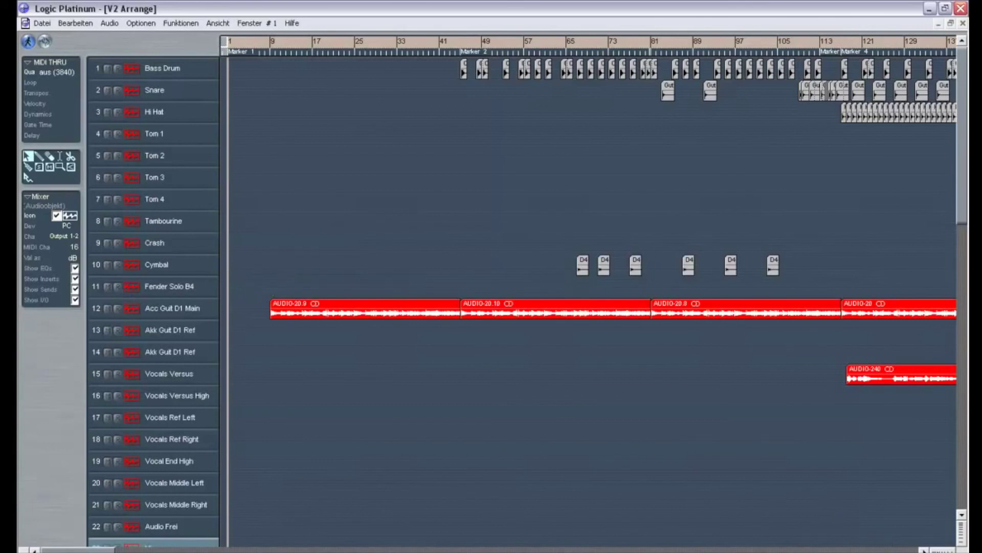
pyautogui.click(935, 551)
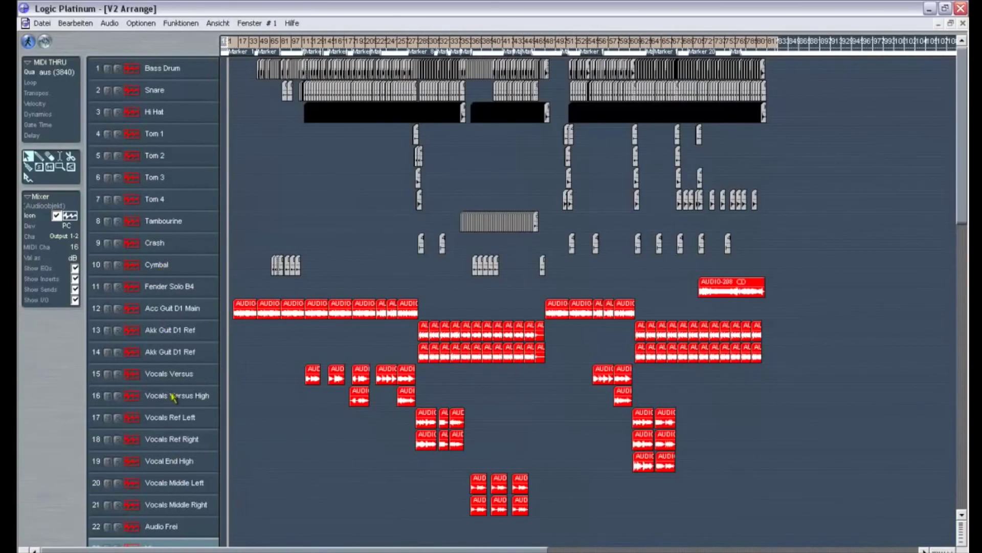
pyautogui.moveTo(963, 220); pyautogui.dragTo(962, 281)
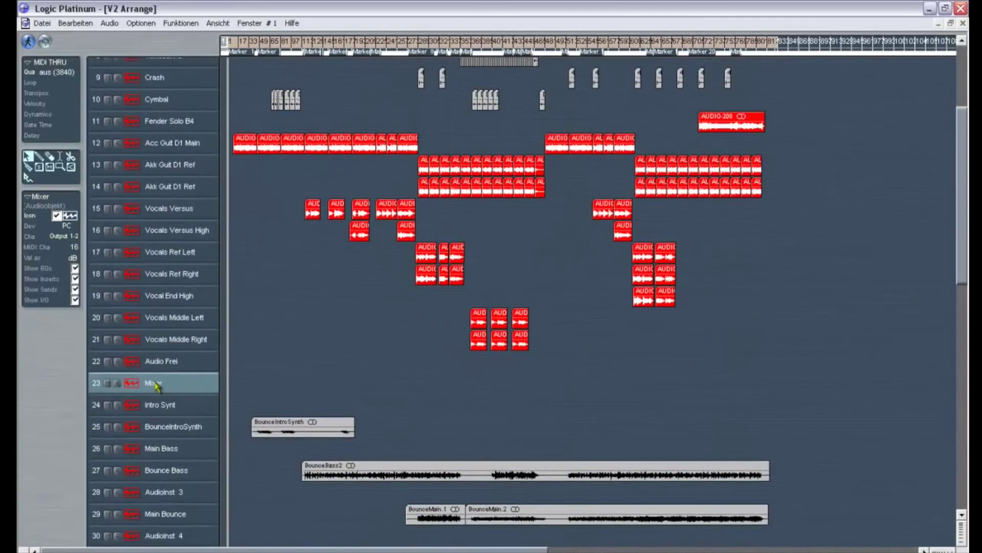
# - Check the Mixer track's Output 1-2 fader in the Environment mixer and return to the arrangement
pyautogui.doubleClick(155, 382)
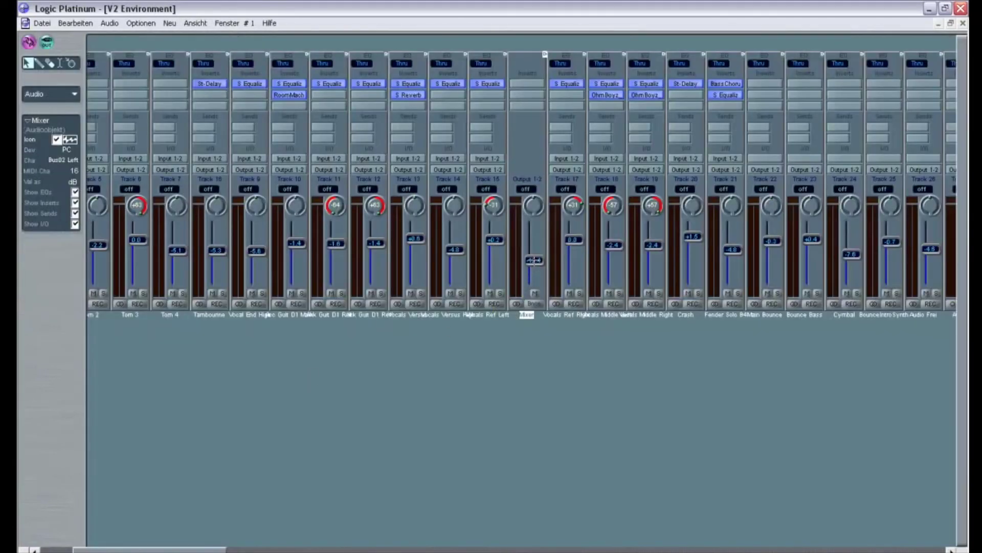
pyautogui.moveTo(534, 260); pyautogui.dragTo(534, 260)
pyautogui.click(963, 24)
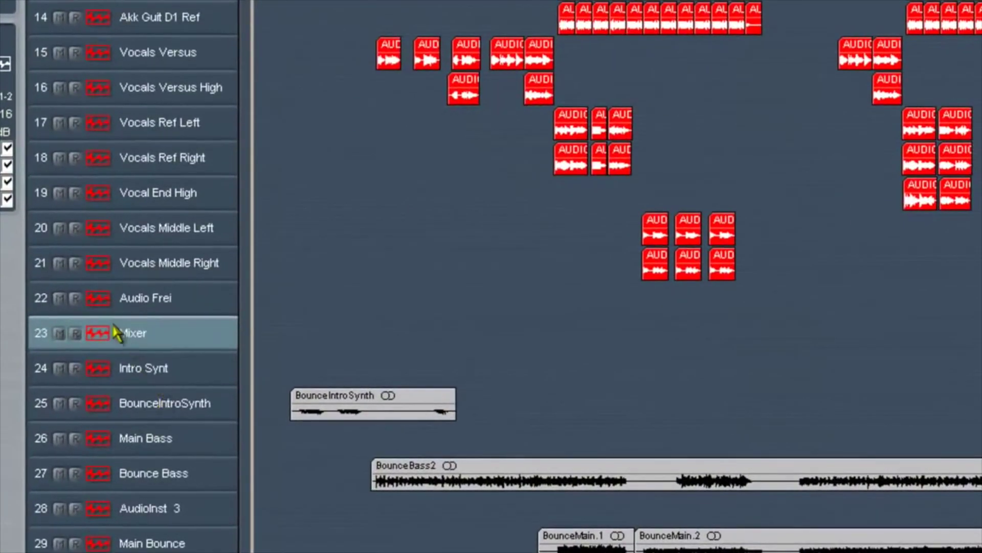
# - Examine the Output 1-2 bounce options and the Bounce & Add save destination, and cancel the bounce
pyautogui.hotkey('ctrl', 'b')
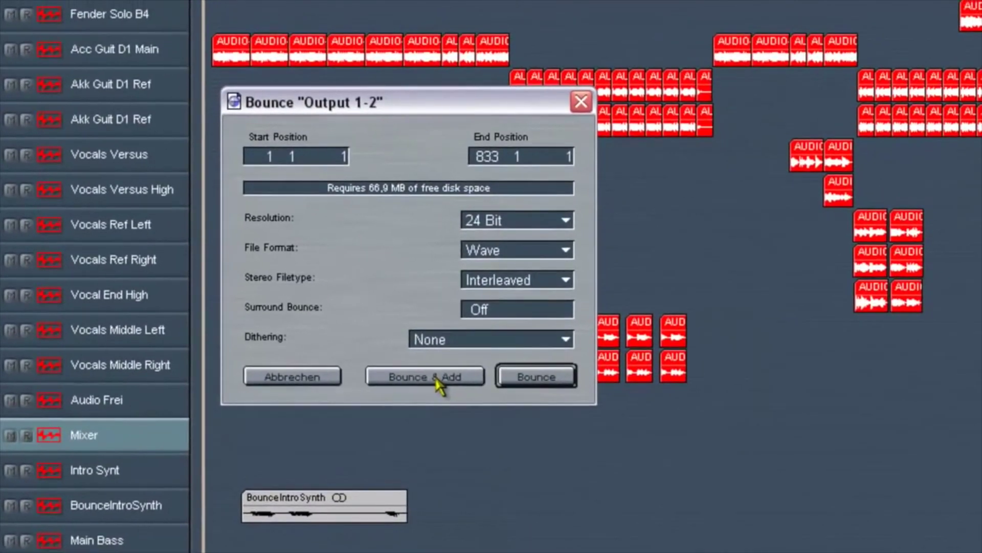
pyautogui.click(437, 378)
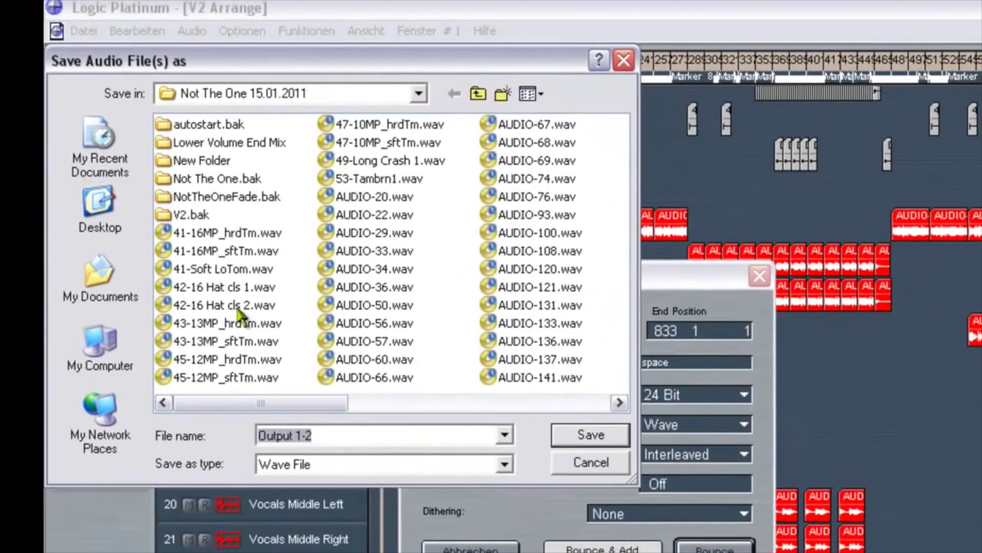
pyautogui.click(592, 463)
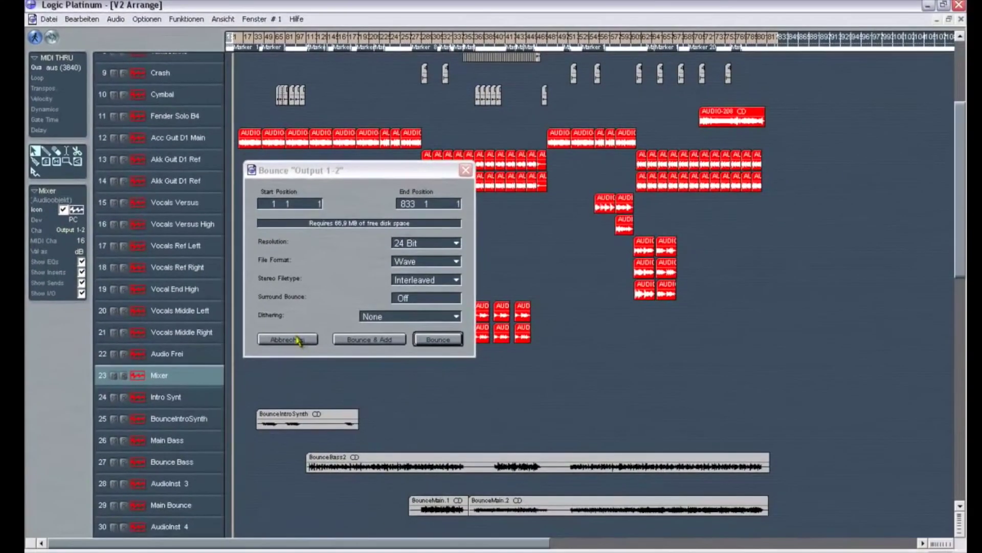
pyautogui.click(288, 339)
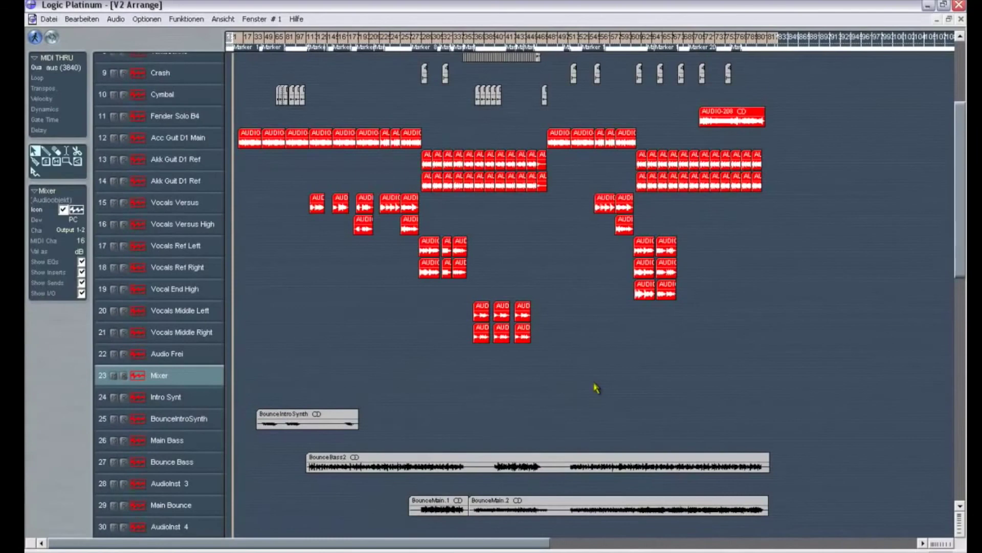